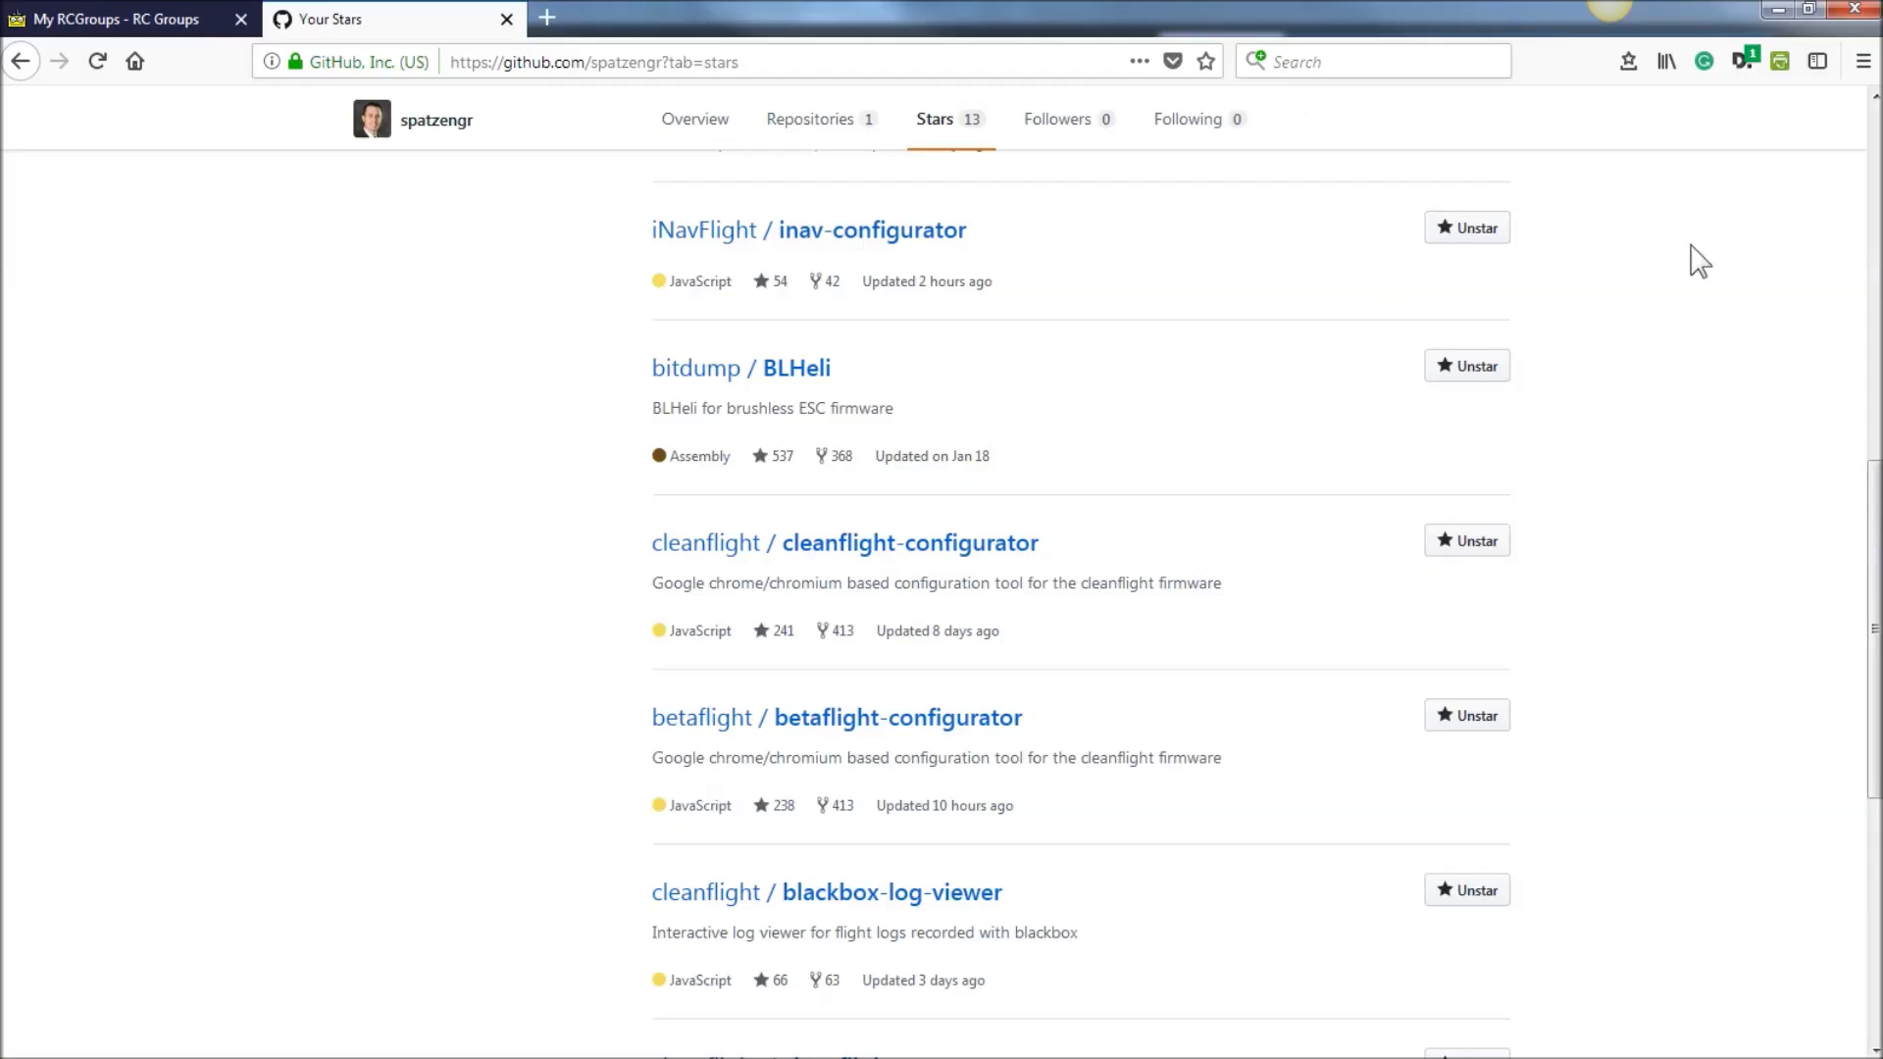
scroll(1687, 324, "up", 10)
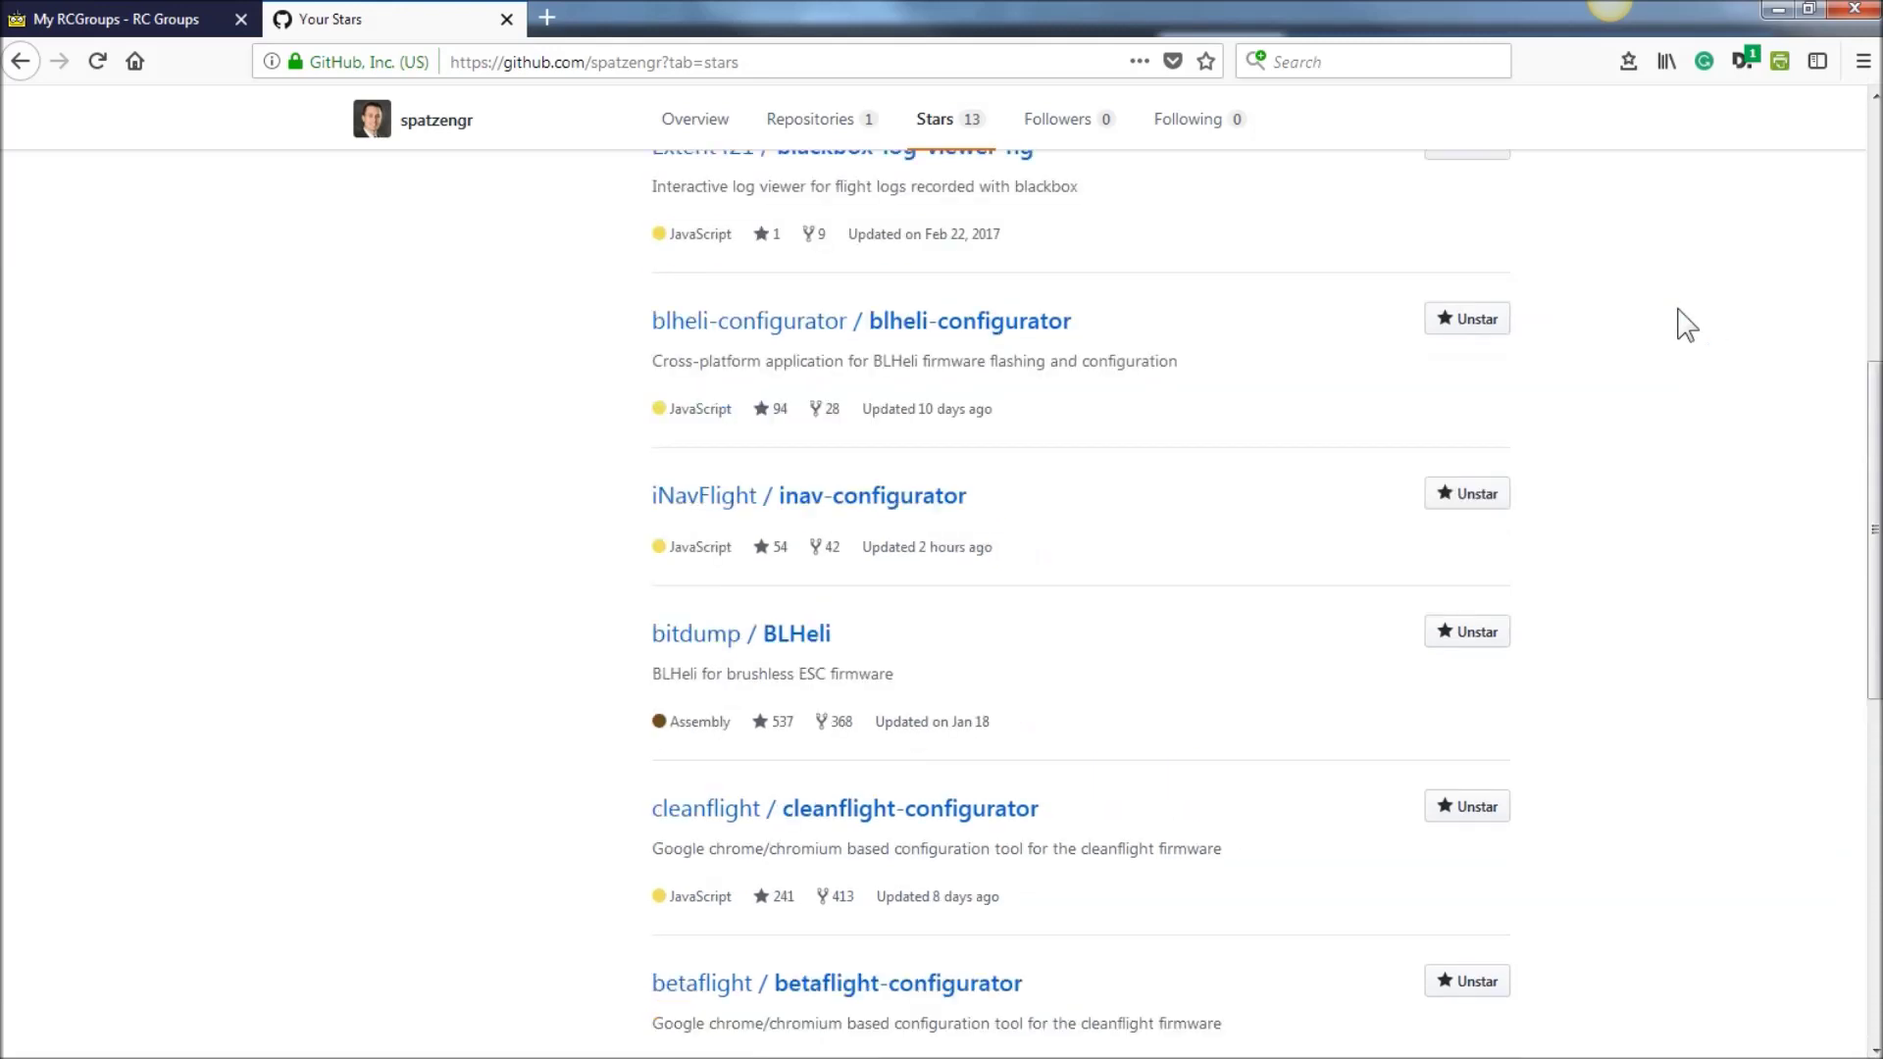
scroll(1687, 324, "down", 8)
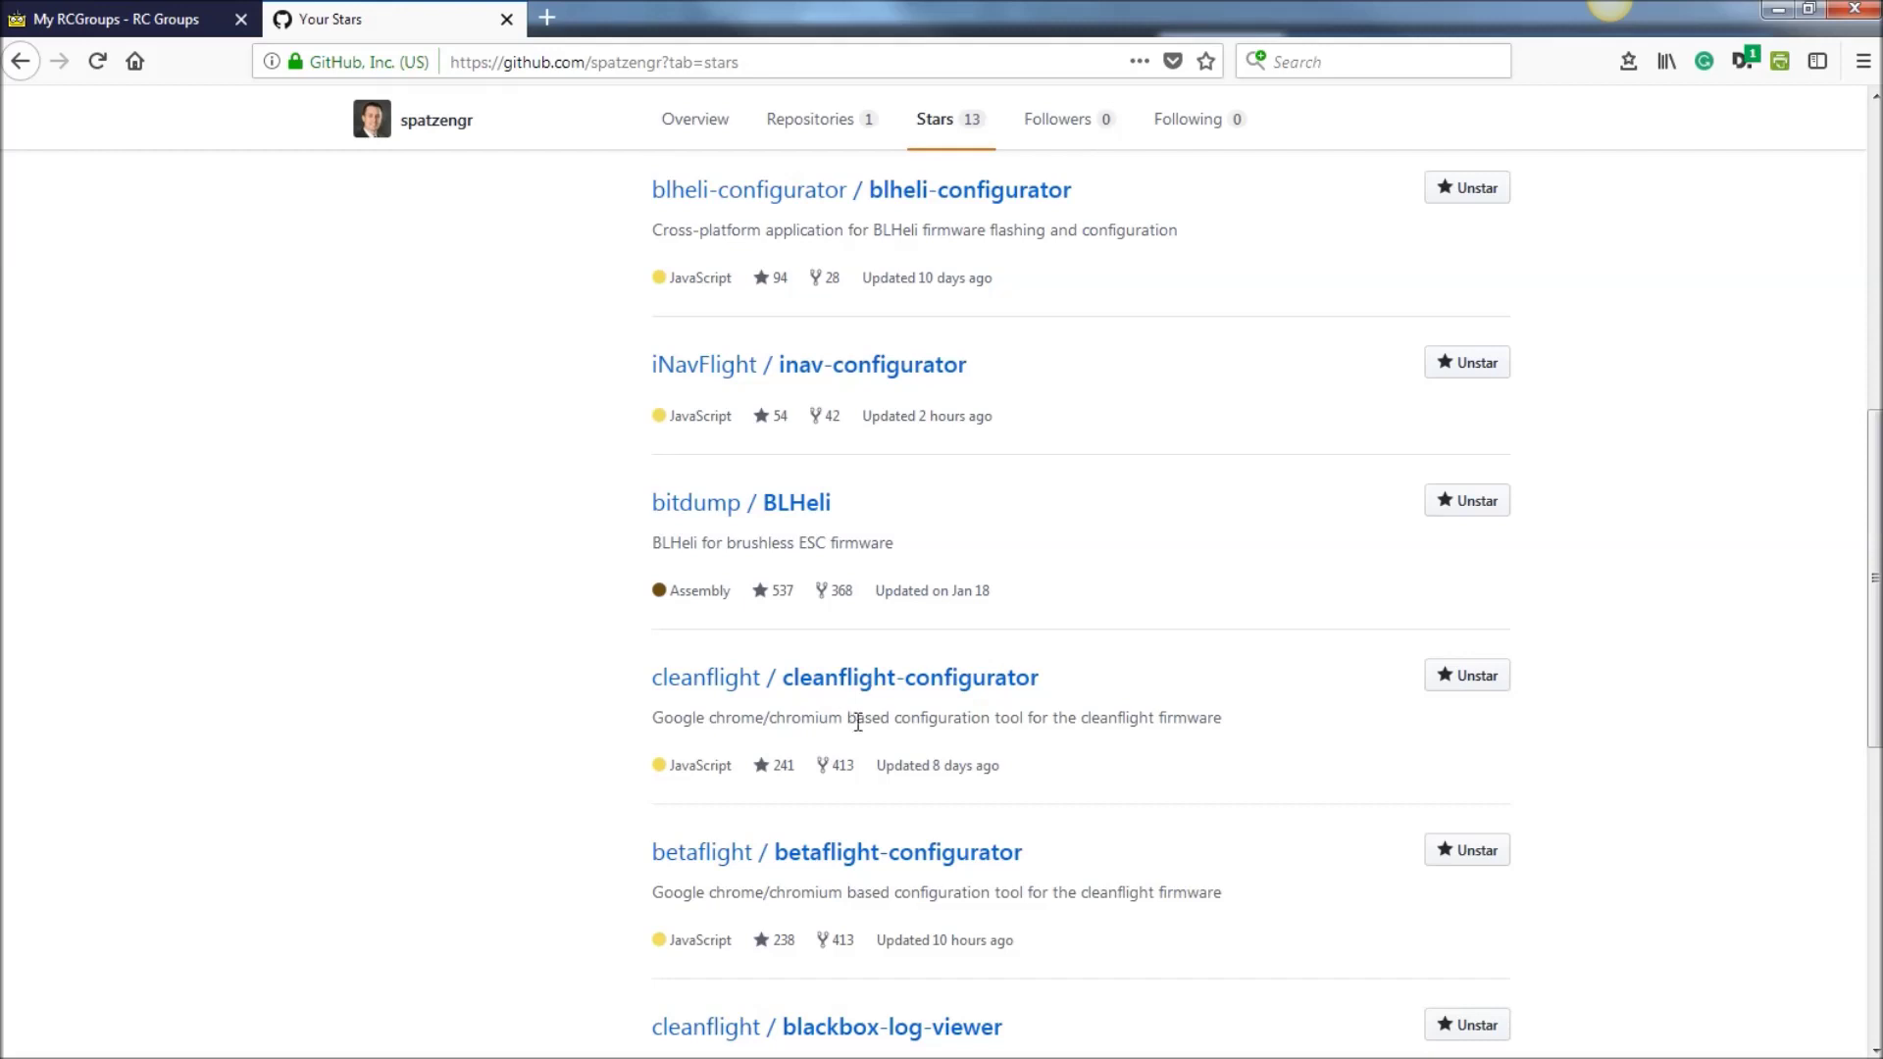
scroll(853, 726, "down", 1)
scroll(863, 755, "down", 1)
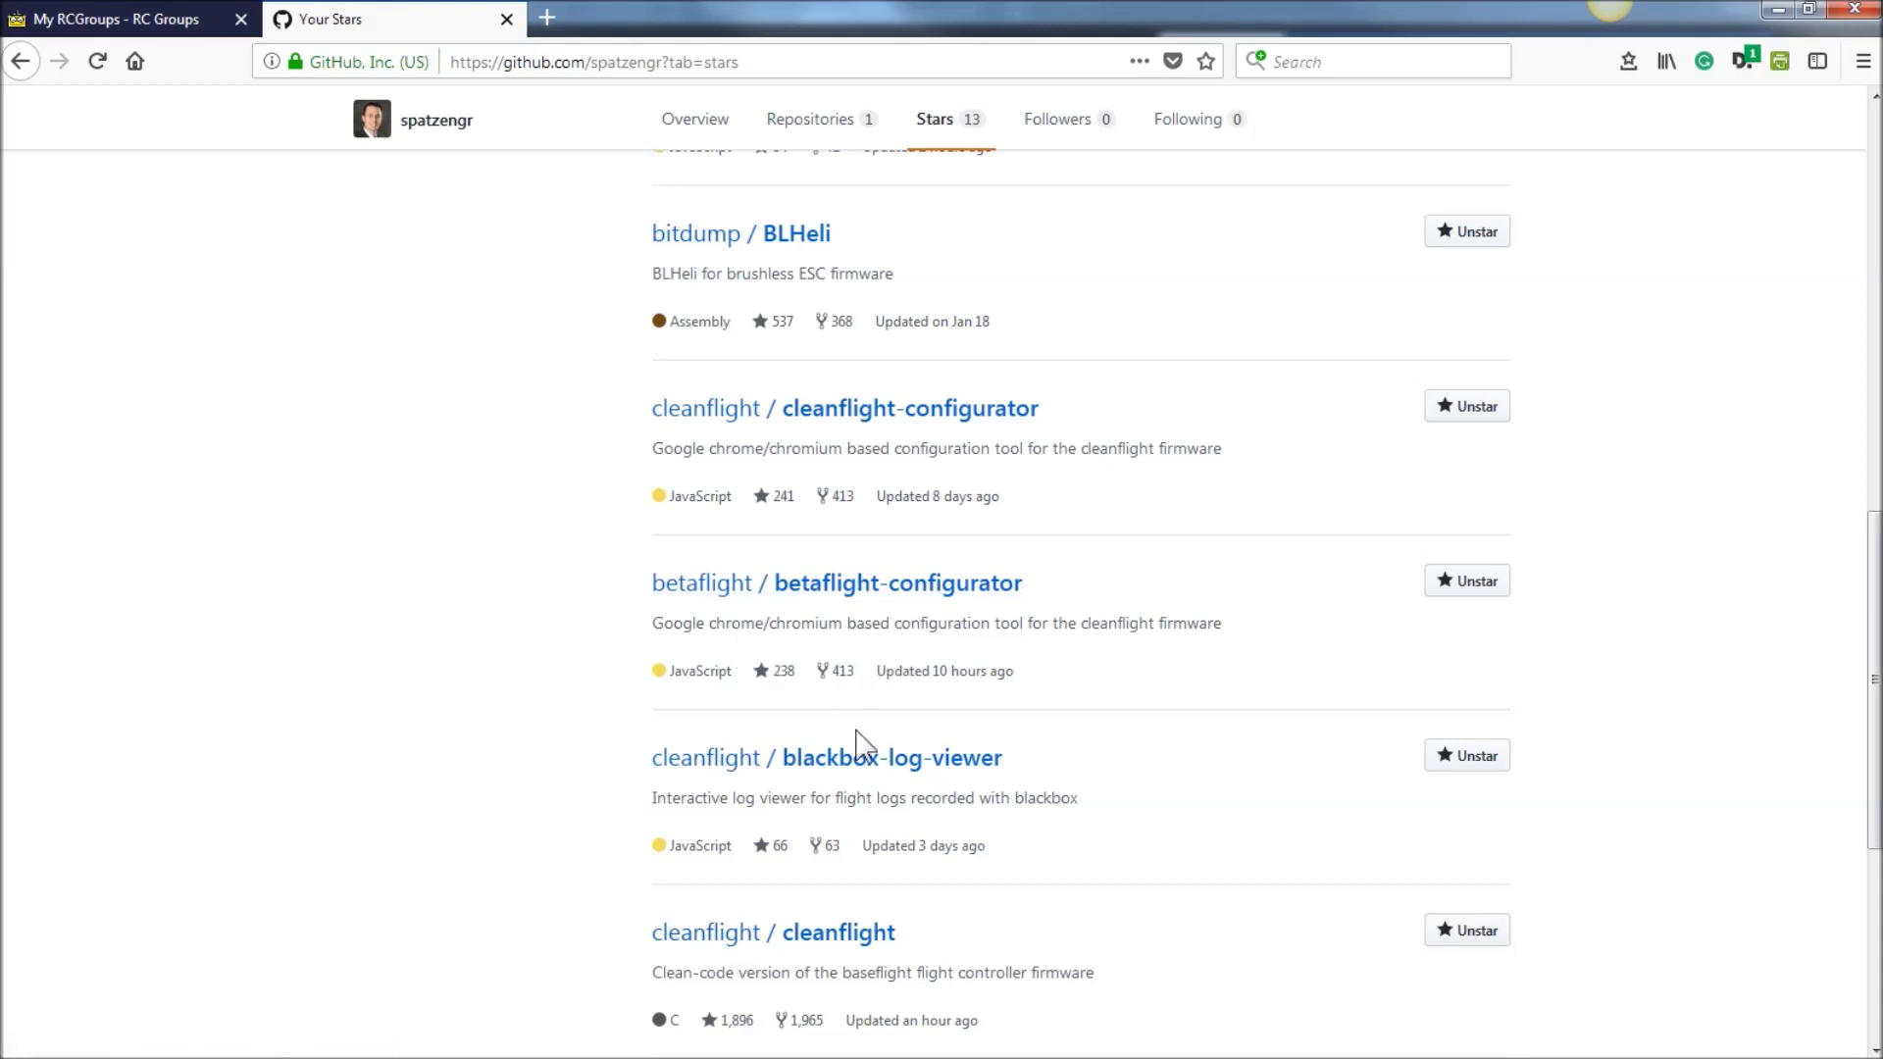
scroll(858, 750, "down", 3)
scroll(853, 748, "down", 2)
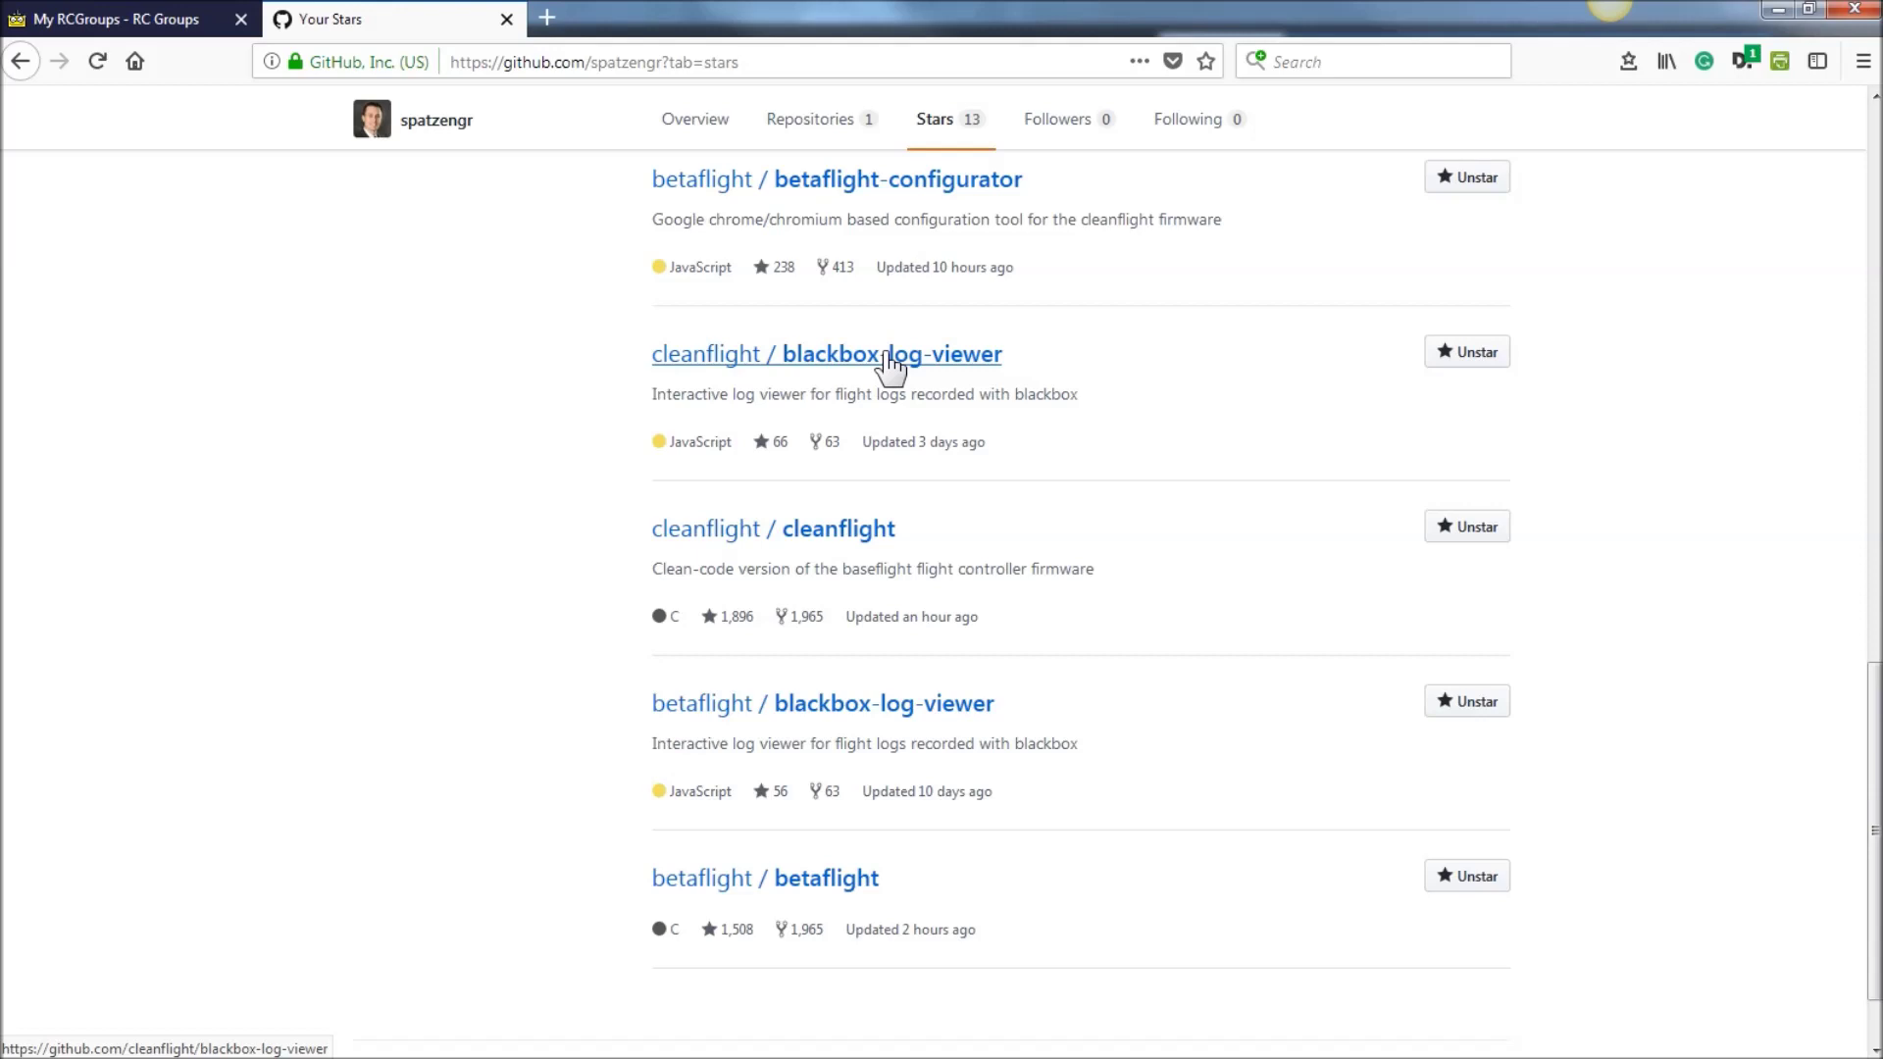
Open the cleanflight/blackbox-log-viewer repository and show its Clone or download options.
left_click(891, 359)
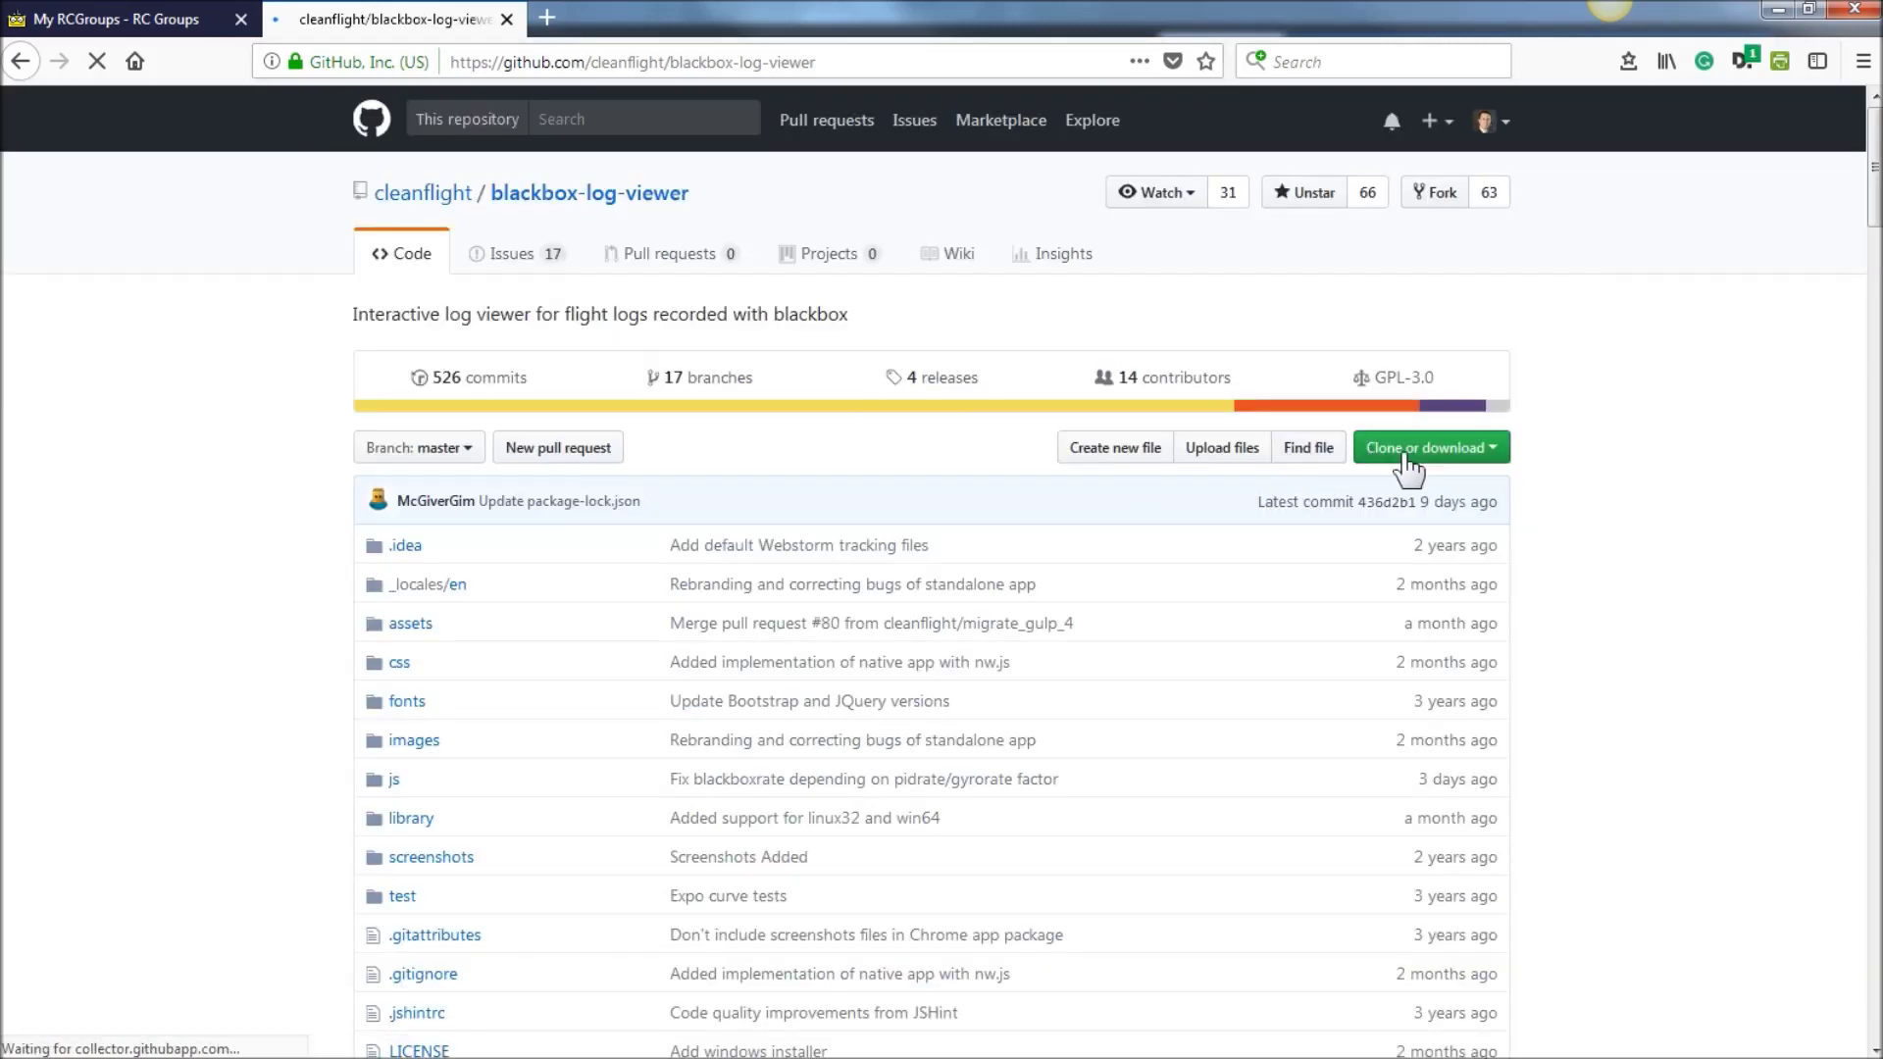
left_click(1409, 449)
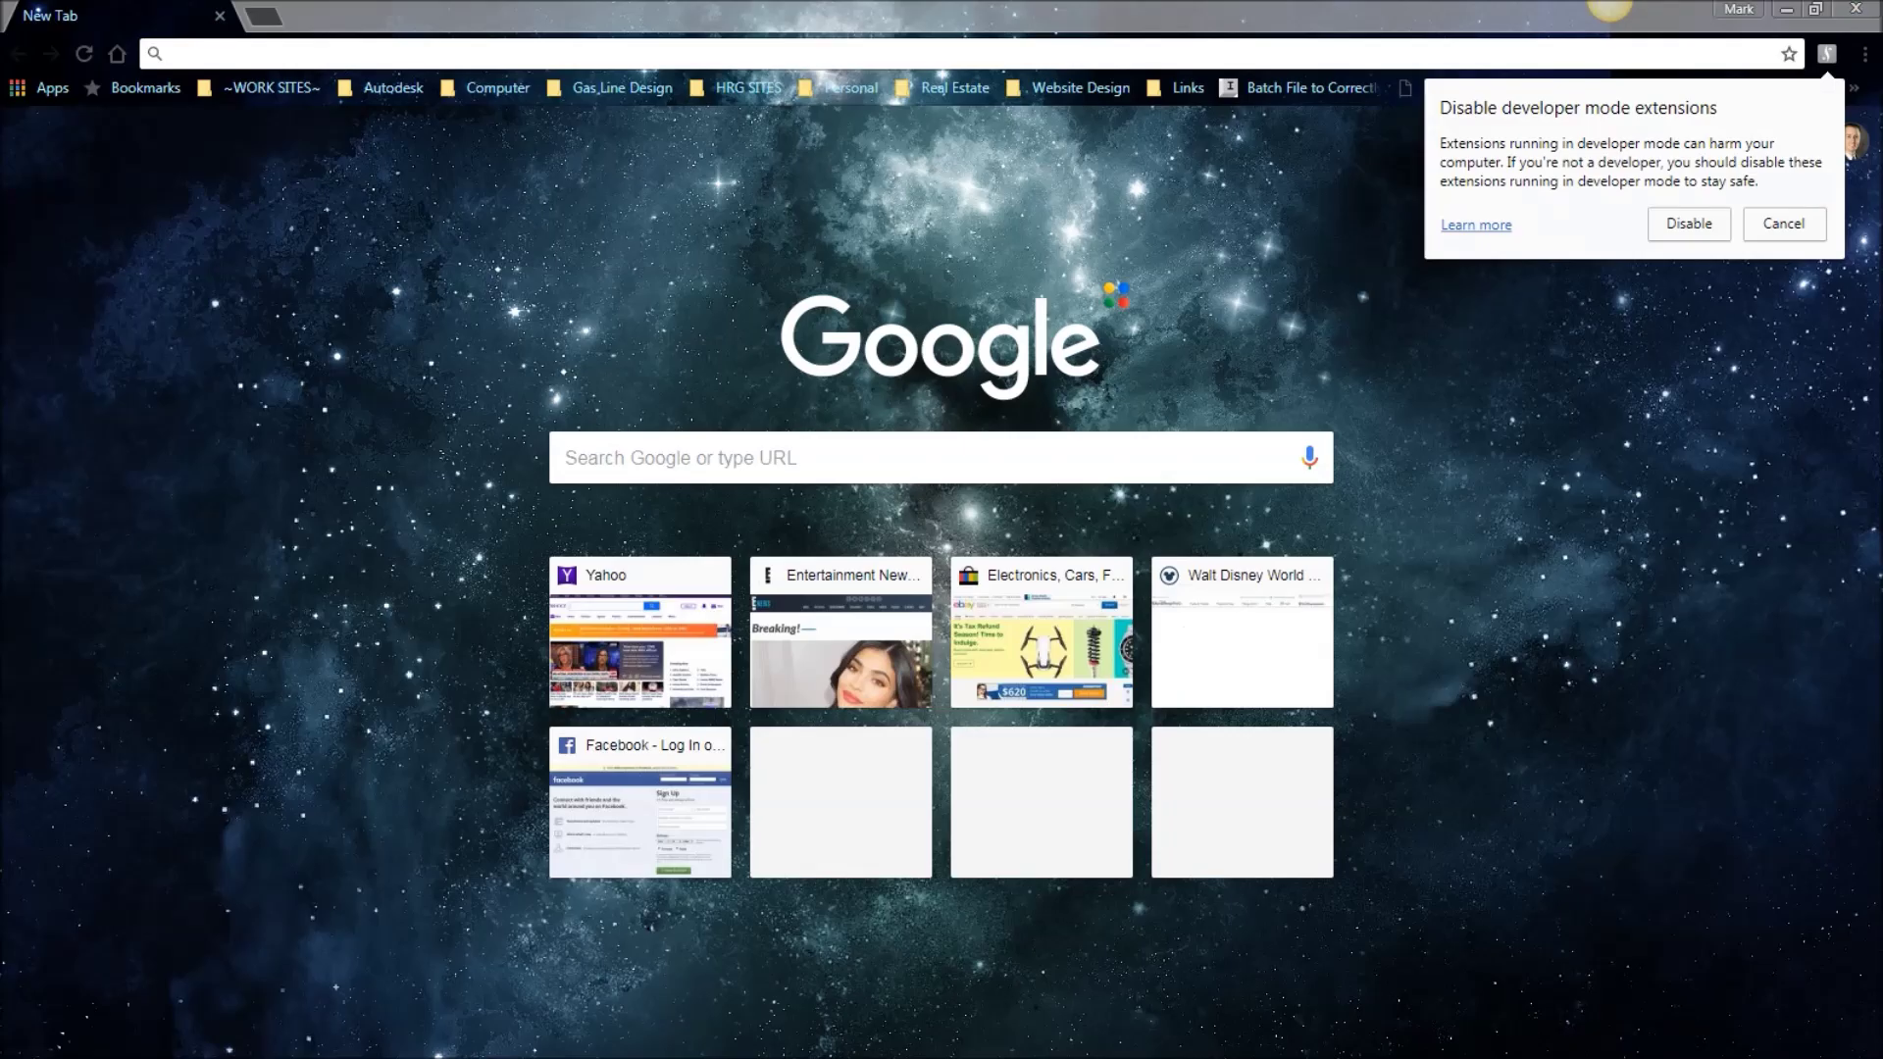
Go to chrome://extensions to list the installed Blackbox Explorer extensions.
left_click(328, 53)
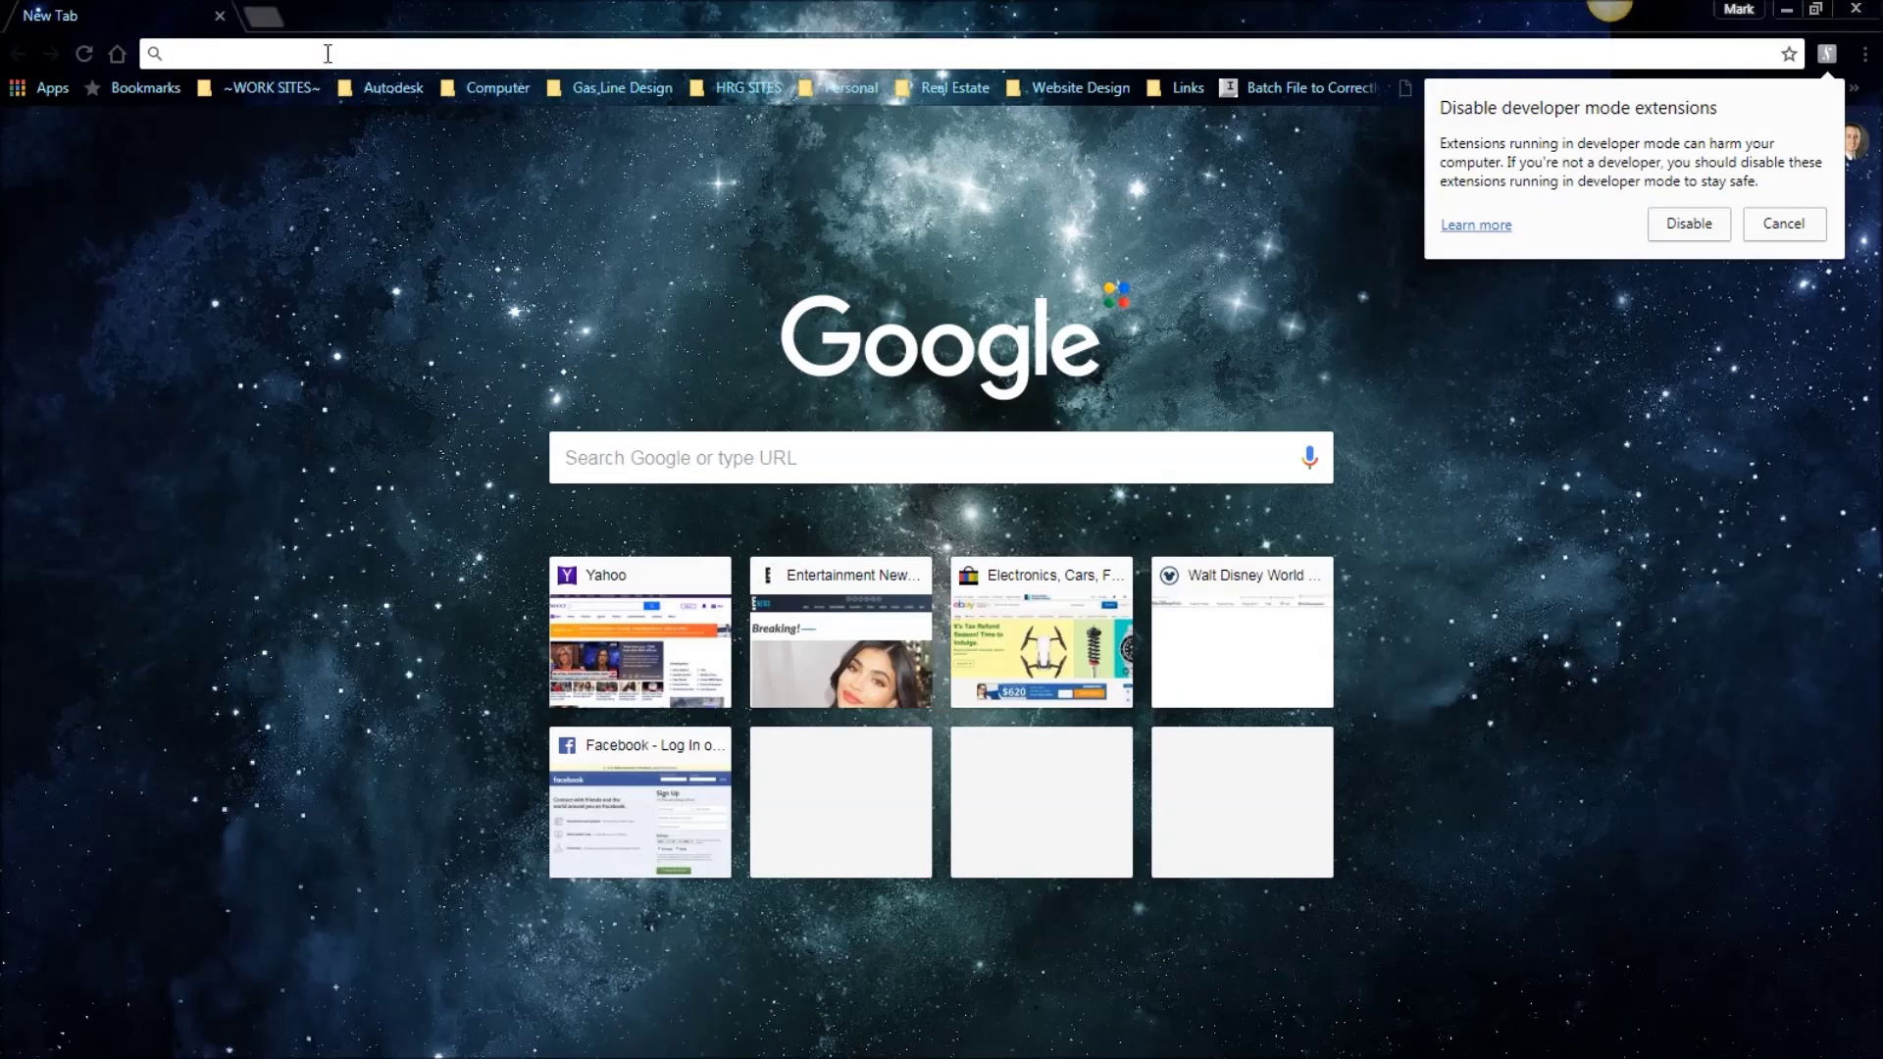
type("ch")
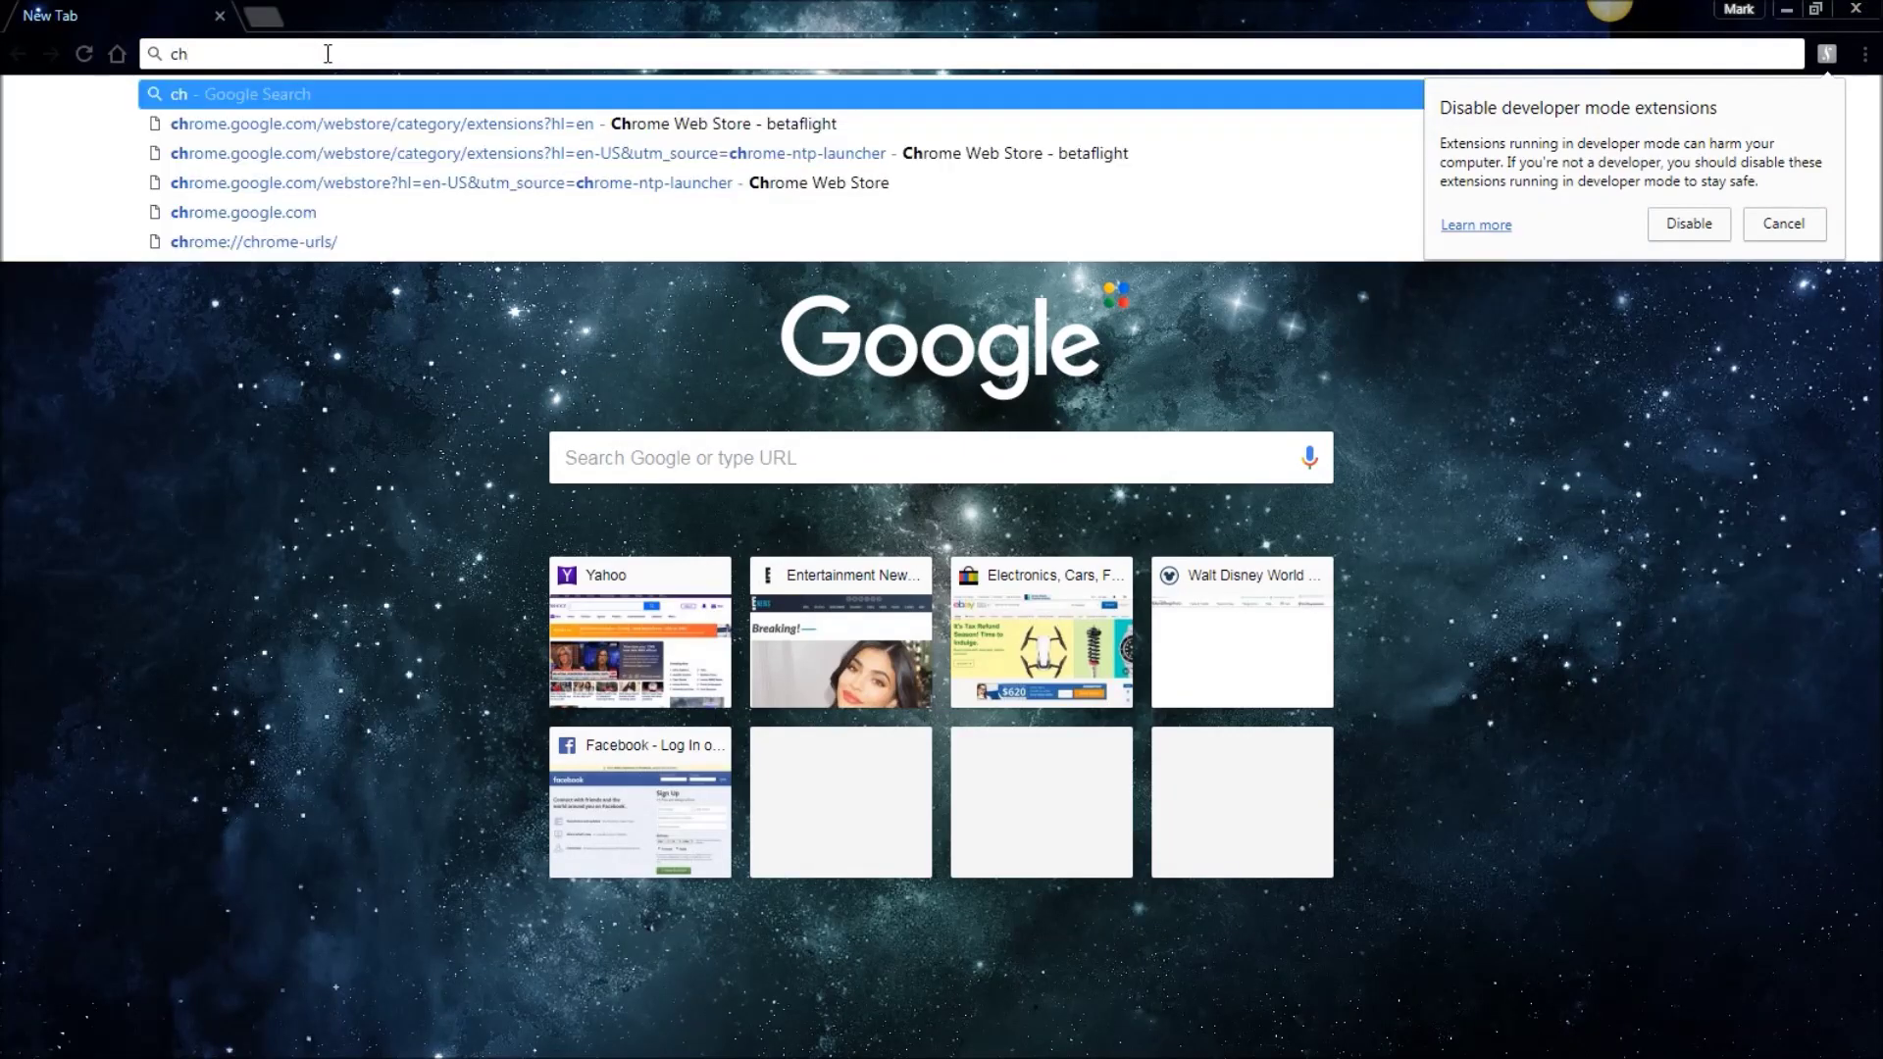
type("rome:")
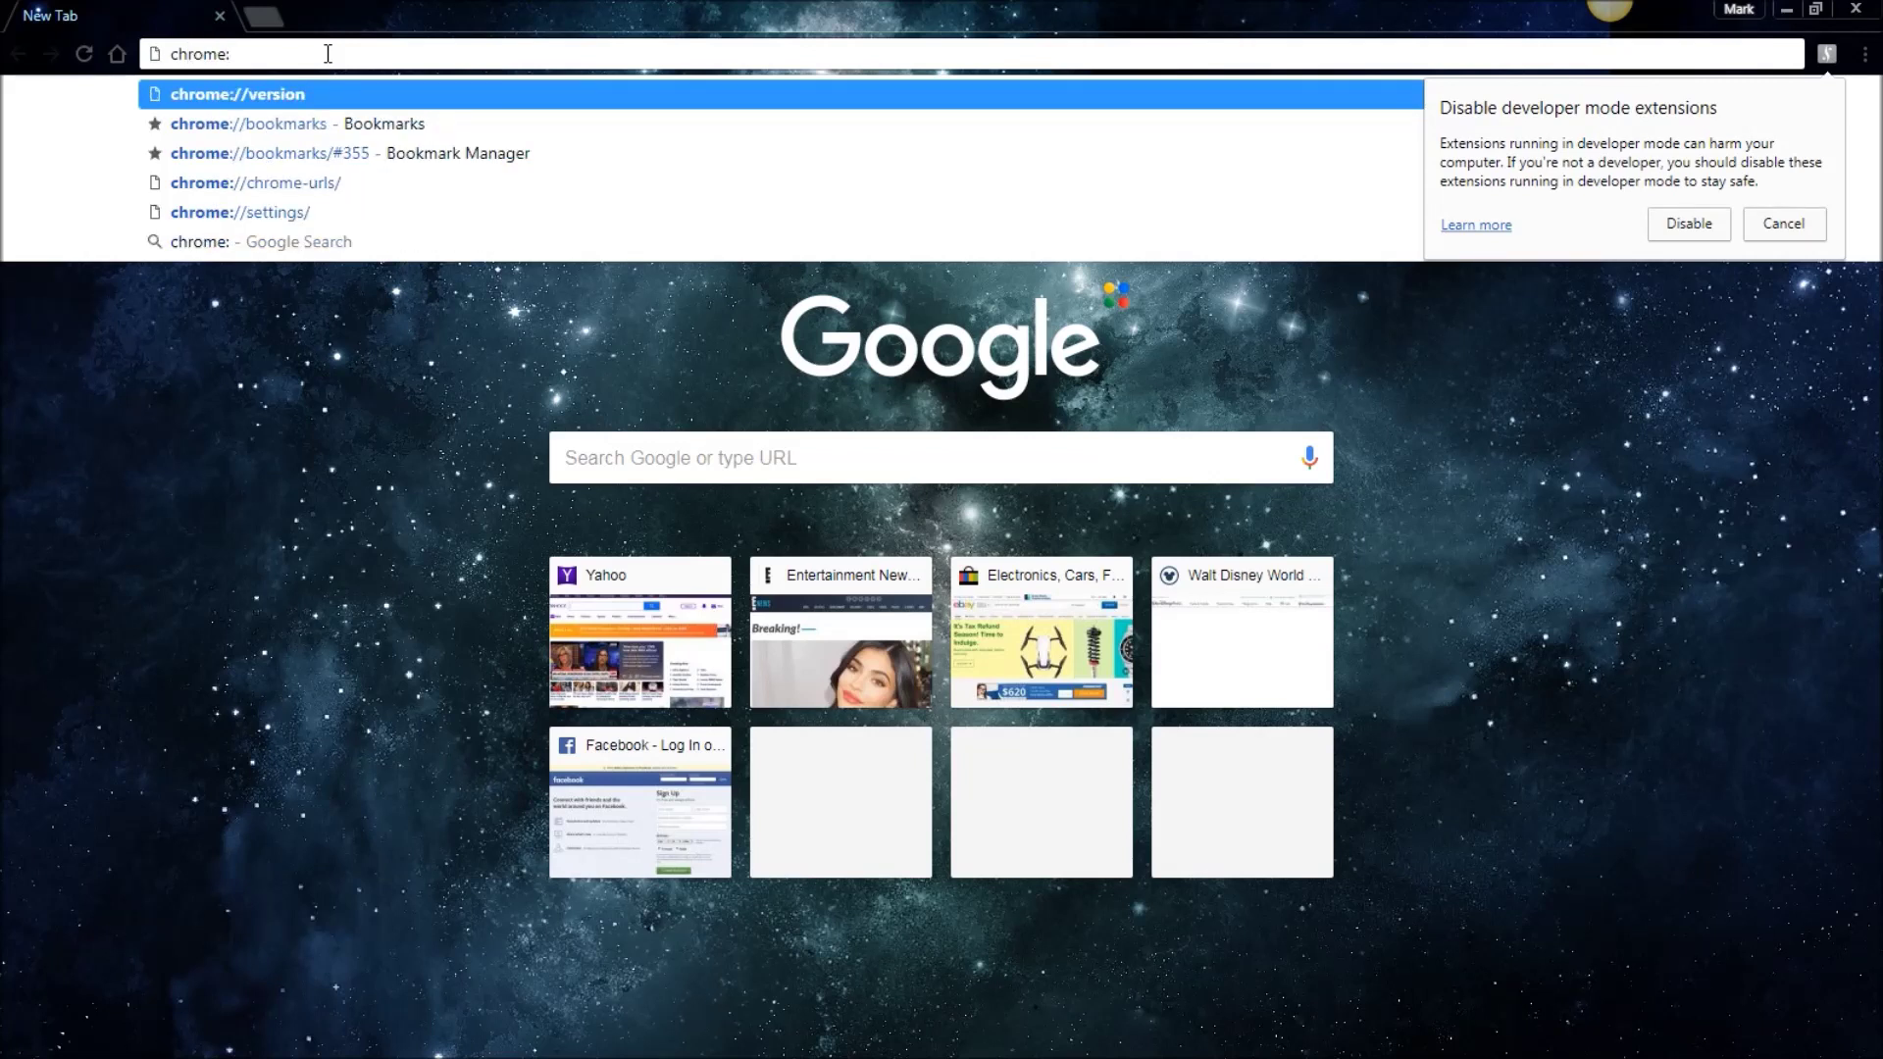
type("//extensions")
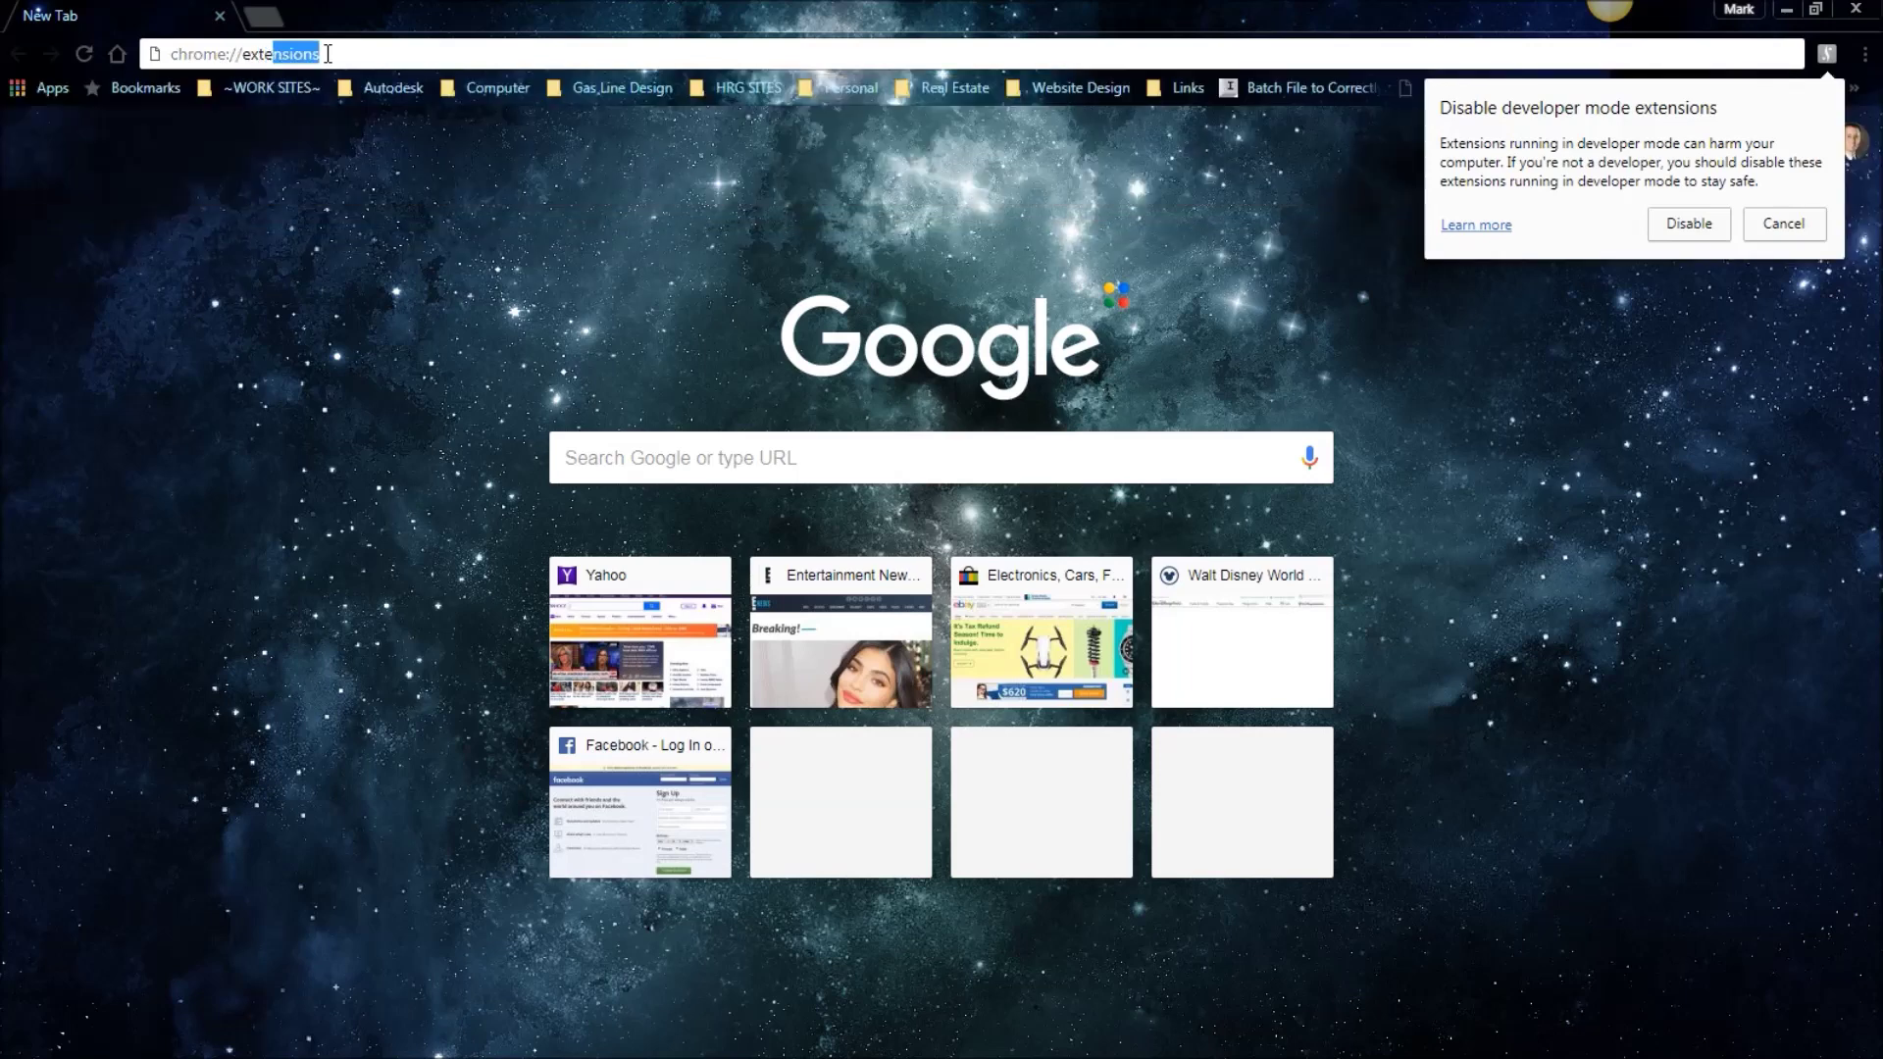
key("Return")
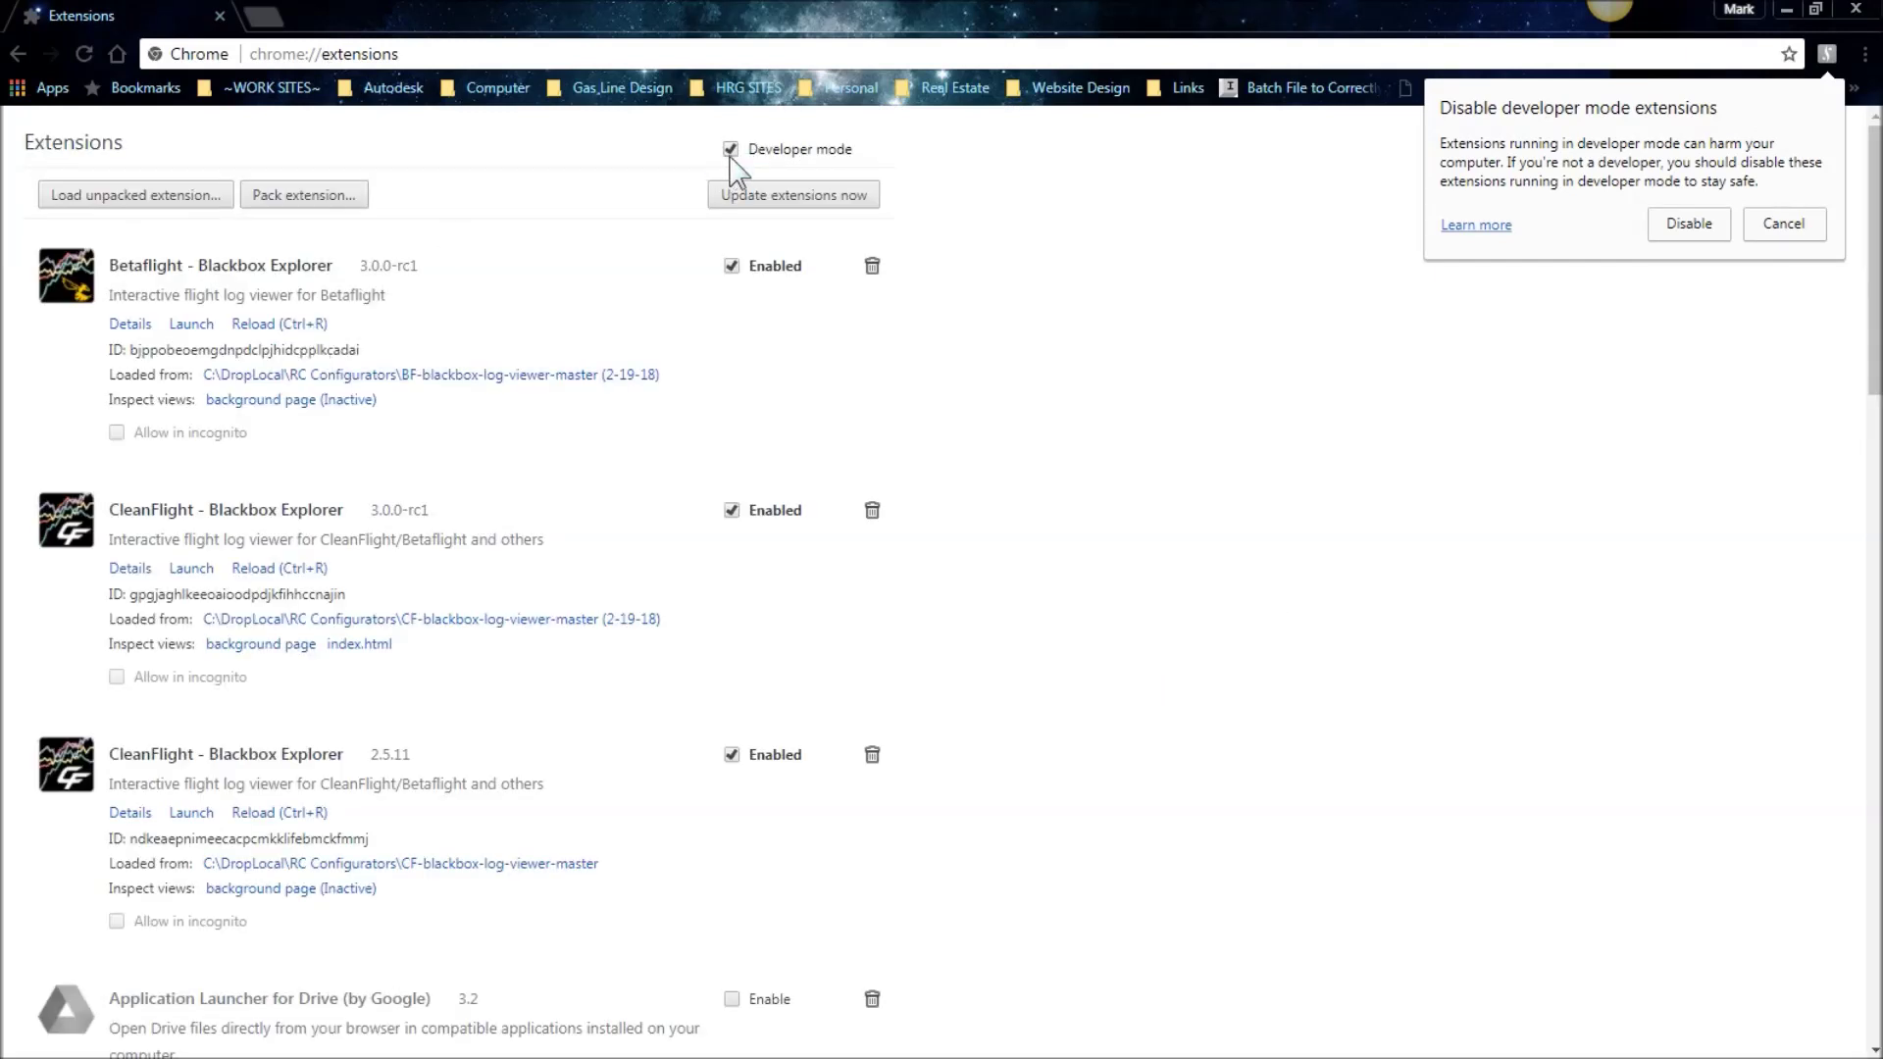
Load the unpacked extension from C:\DropLocal\RC Configurators\BF-blackbox-log-viewer-master (2-19-18).
left_click(139, 196)
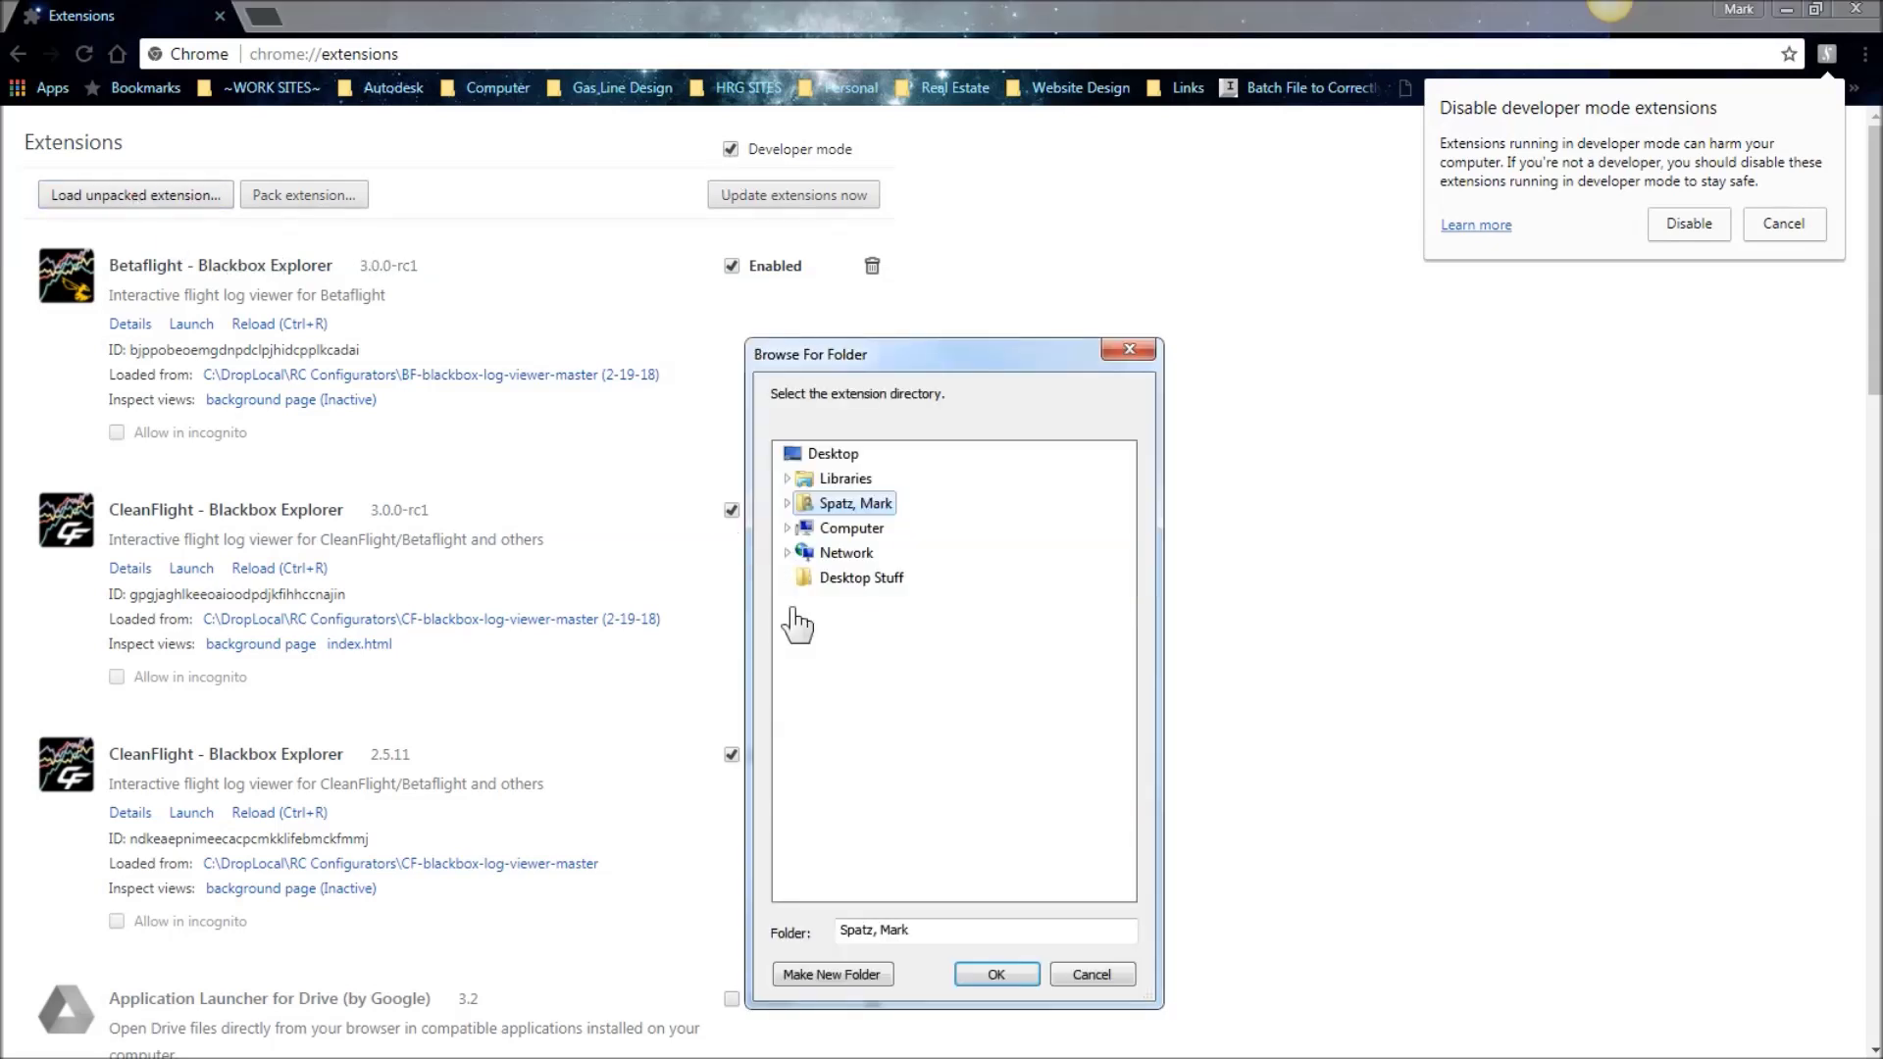
double_click(855, 529)
double_click(881, 581)
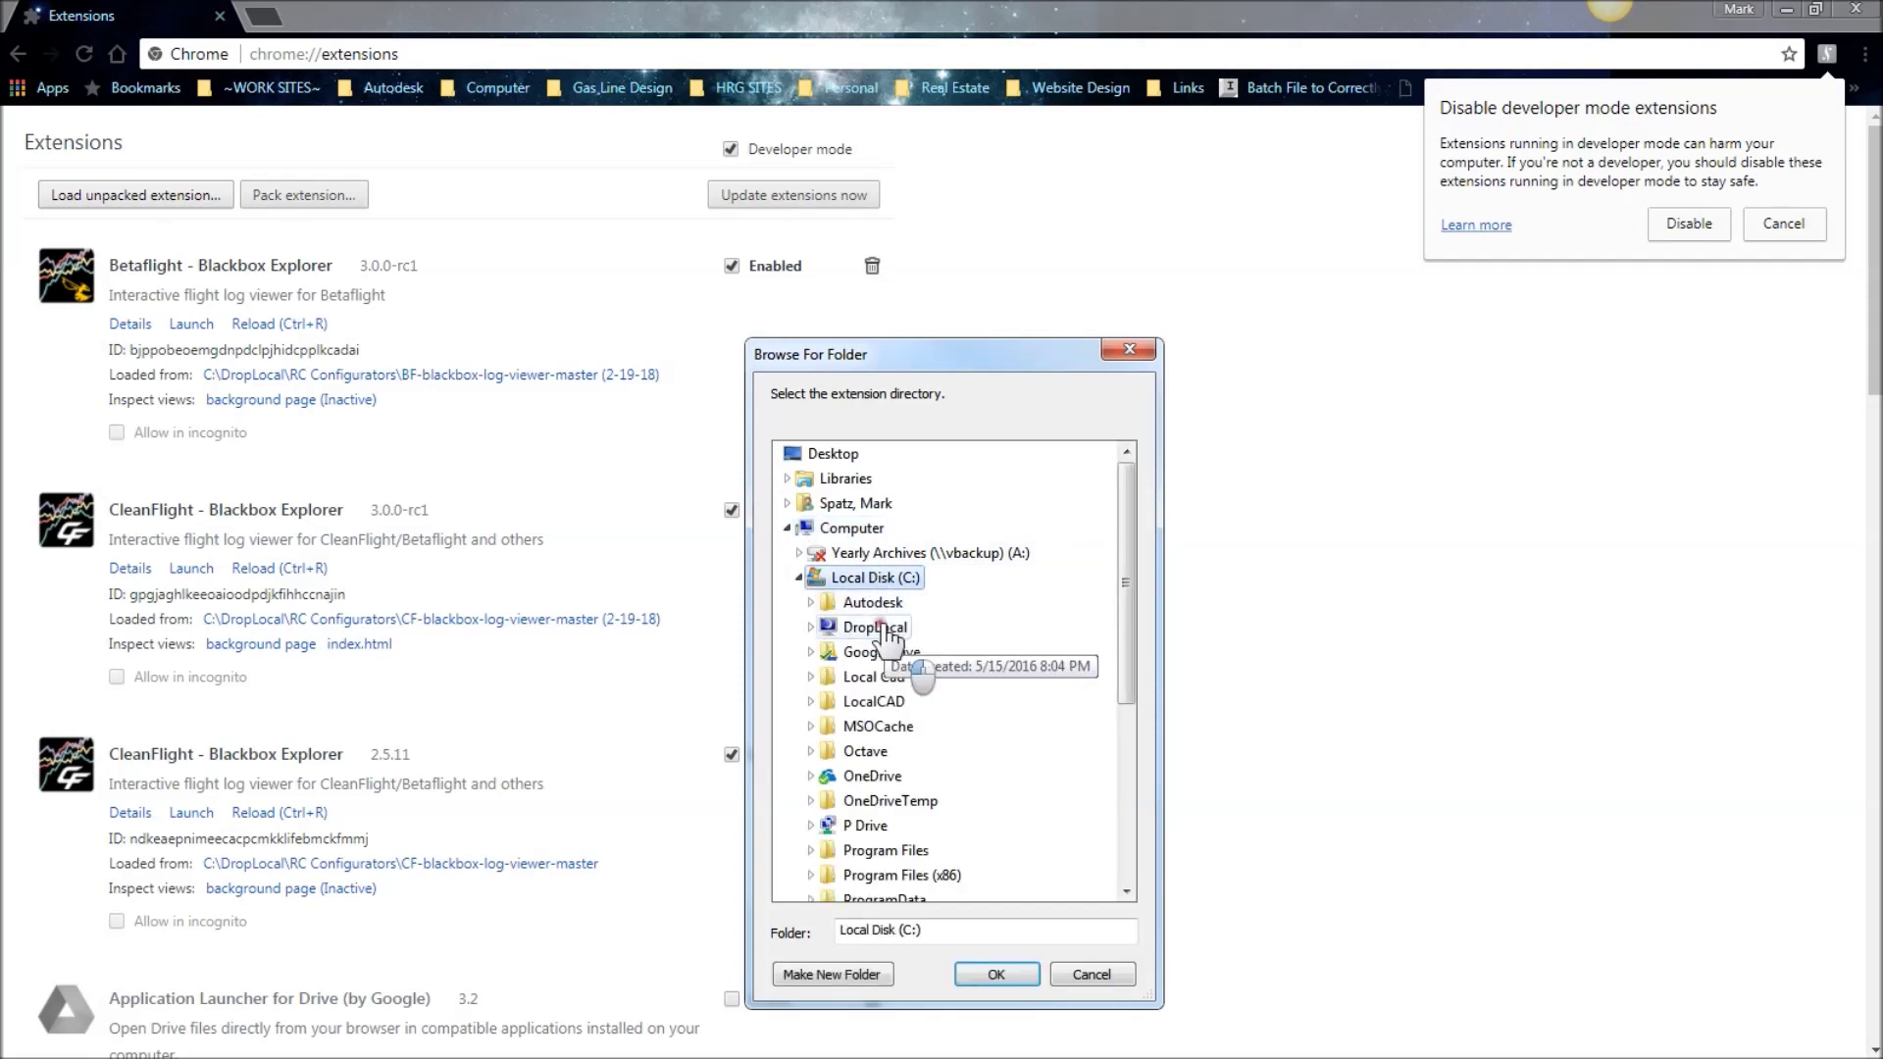
double_click(888, 629)
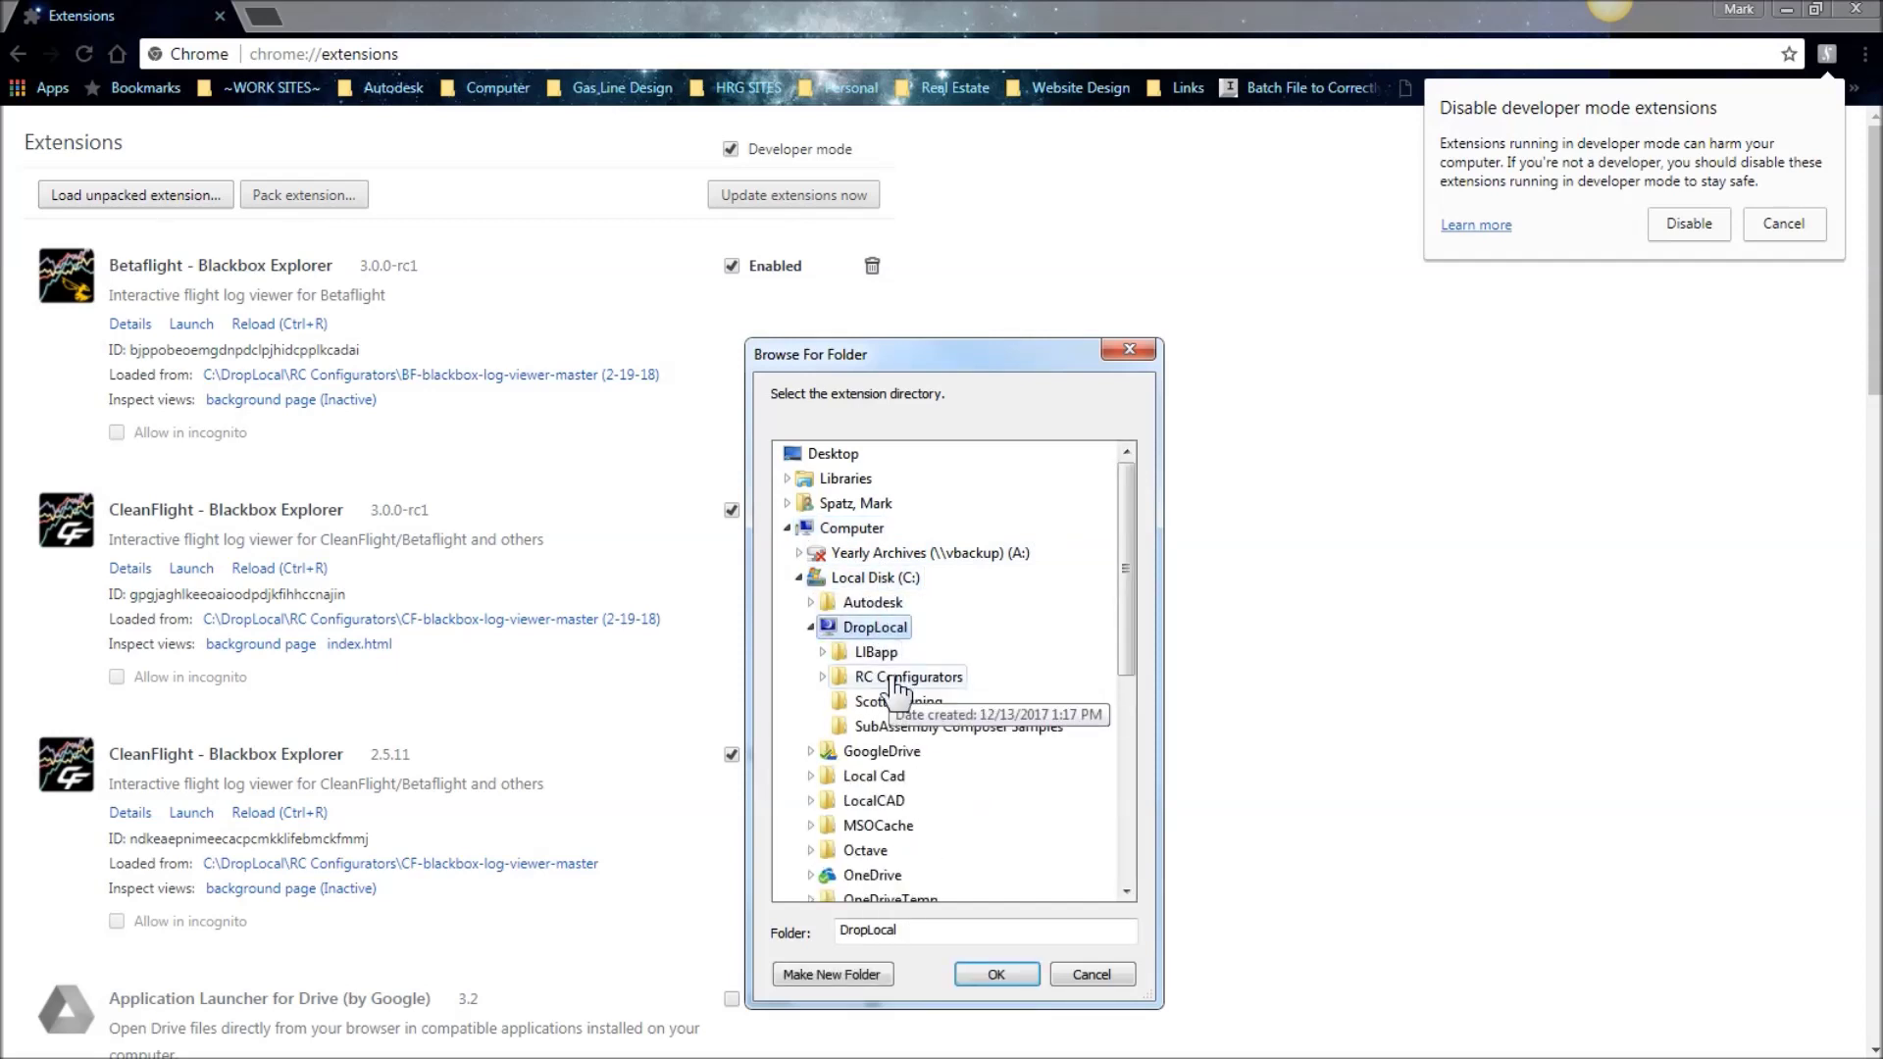
double_click(894, 679)
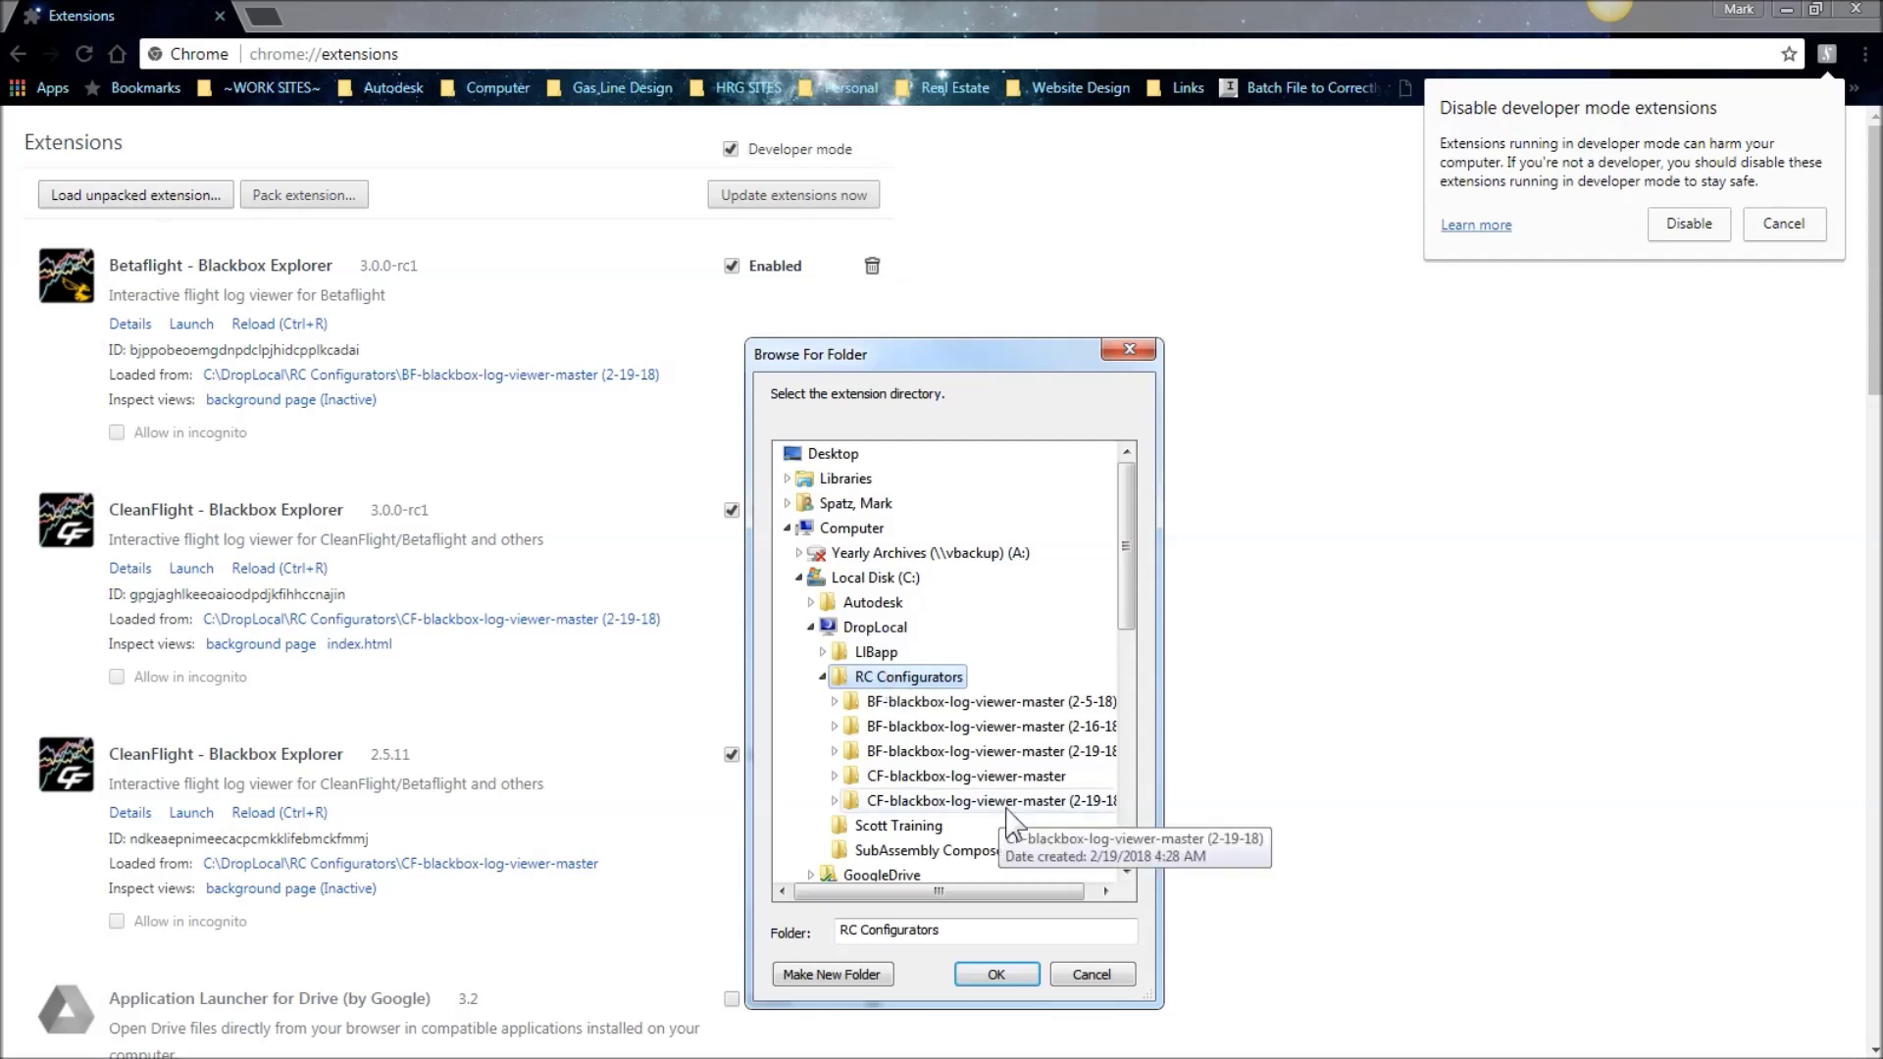
left_click_drag(1161, 764, 1227, 764)
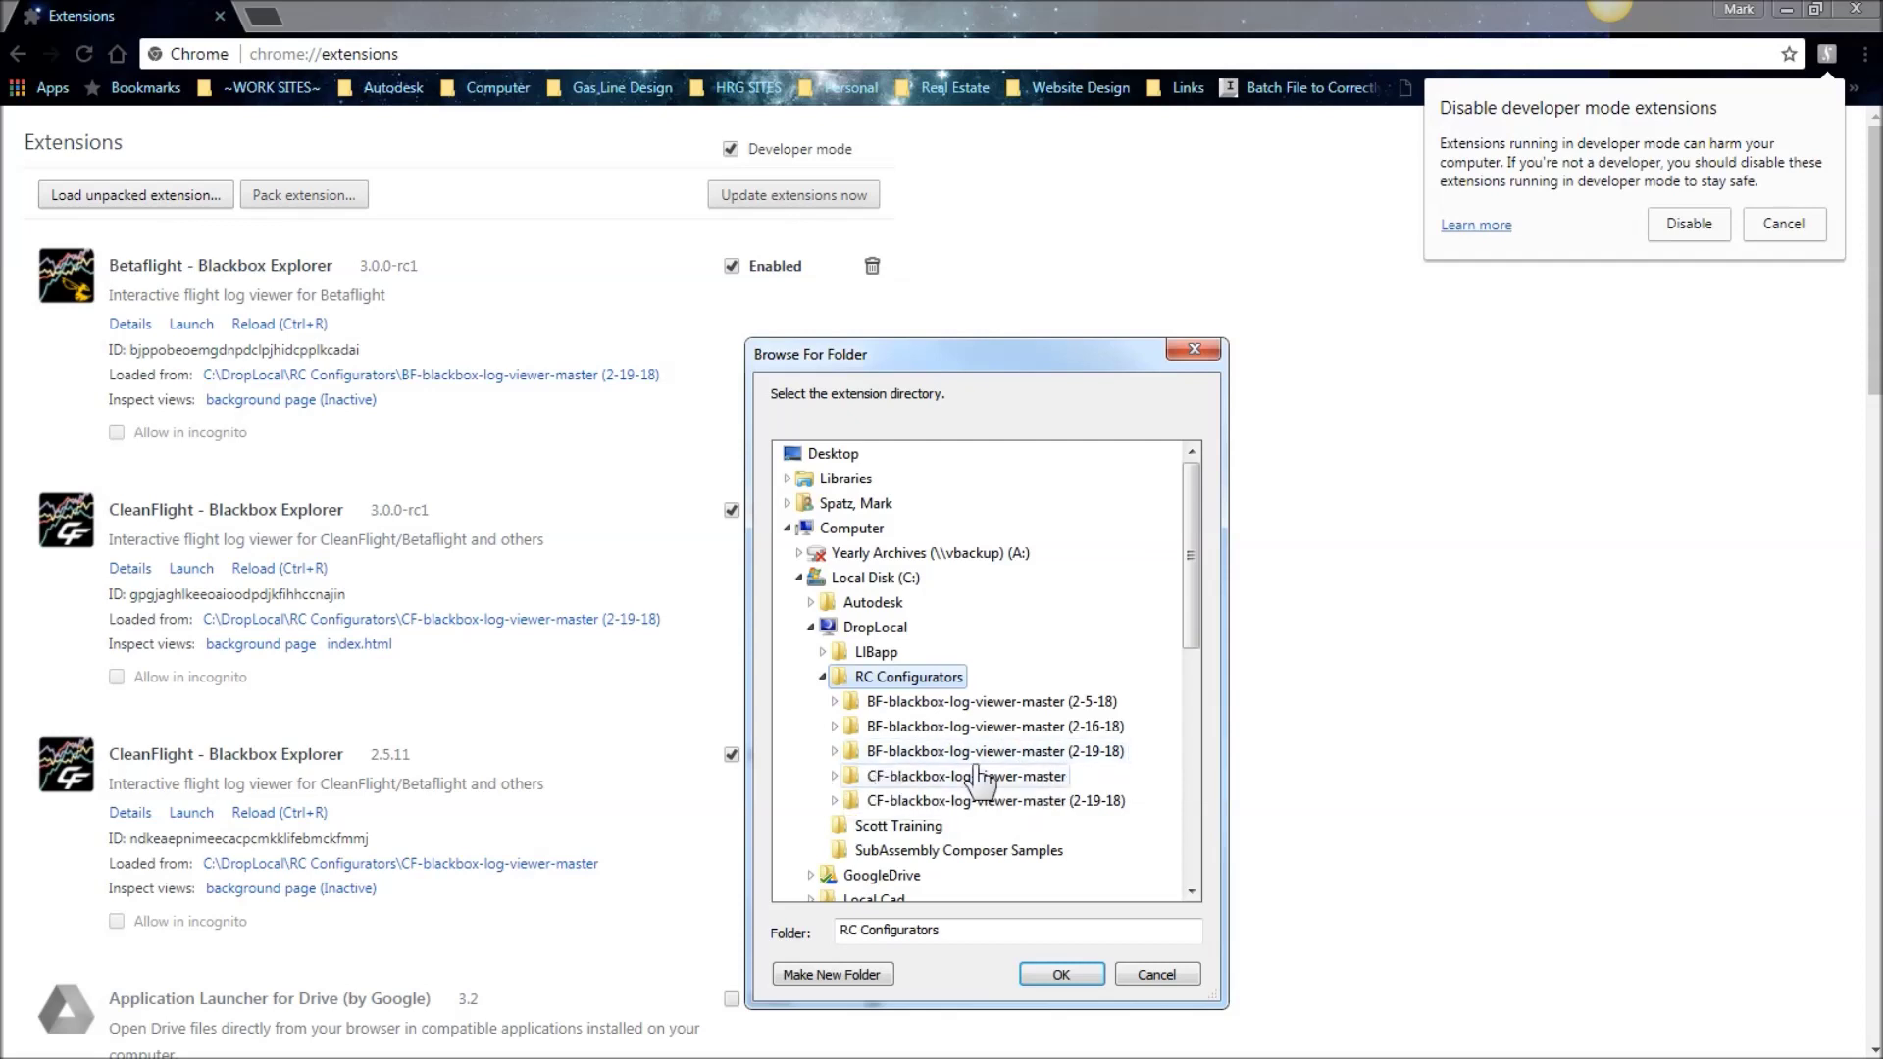
left_click(930, 753)
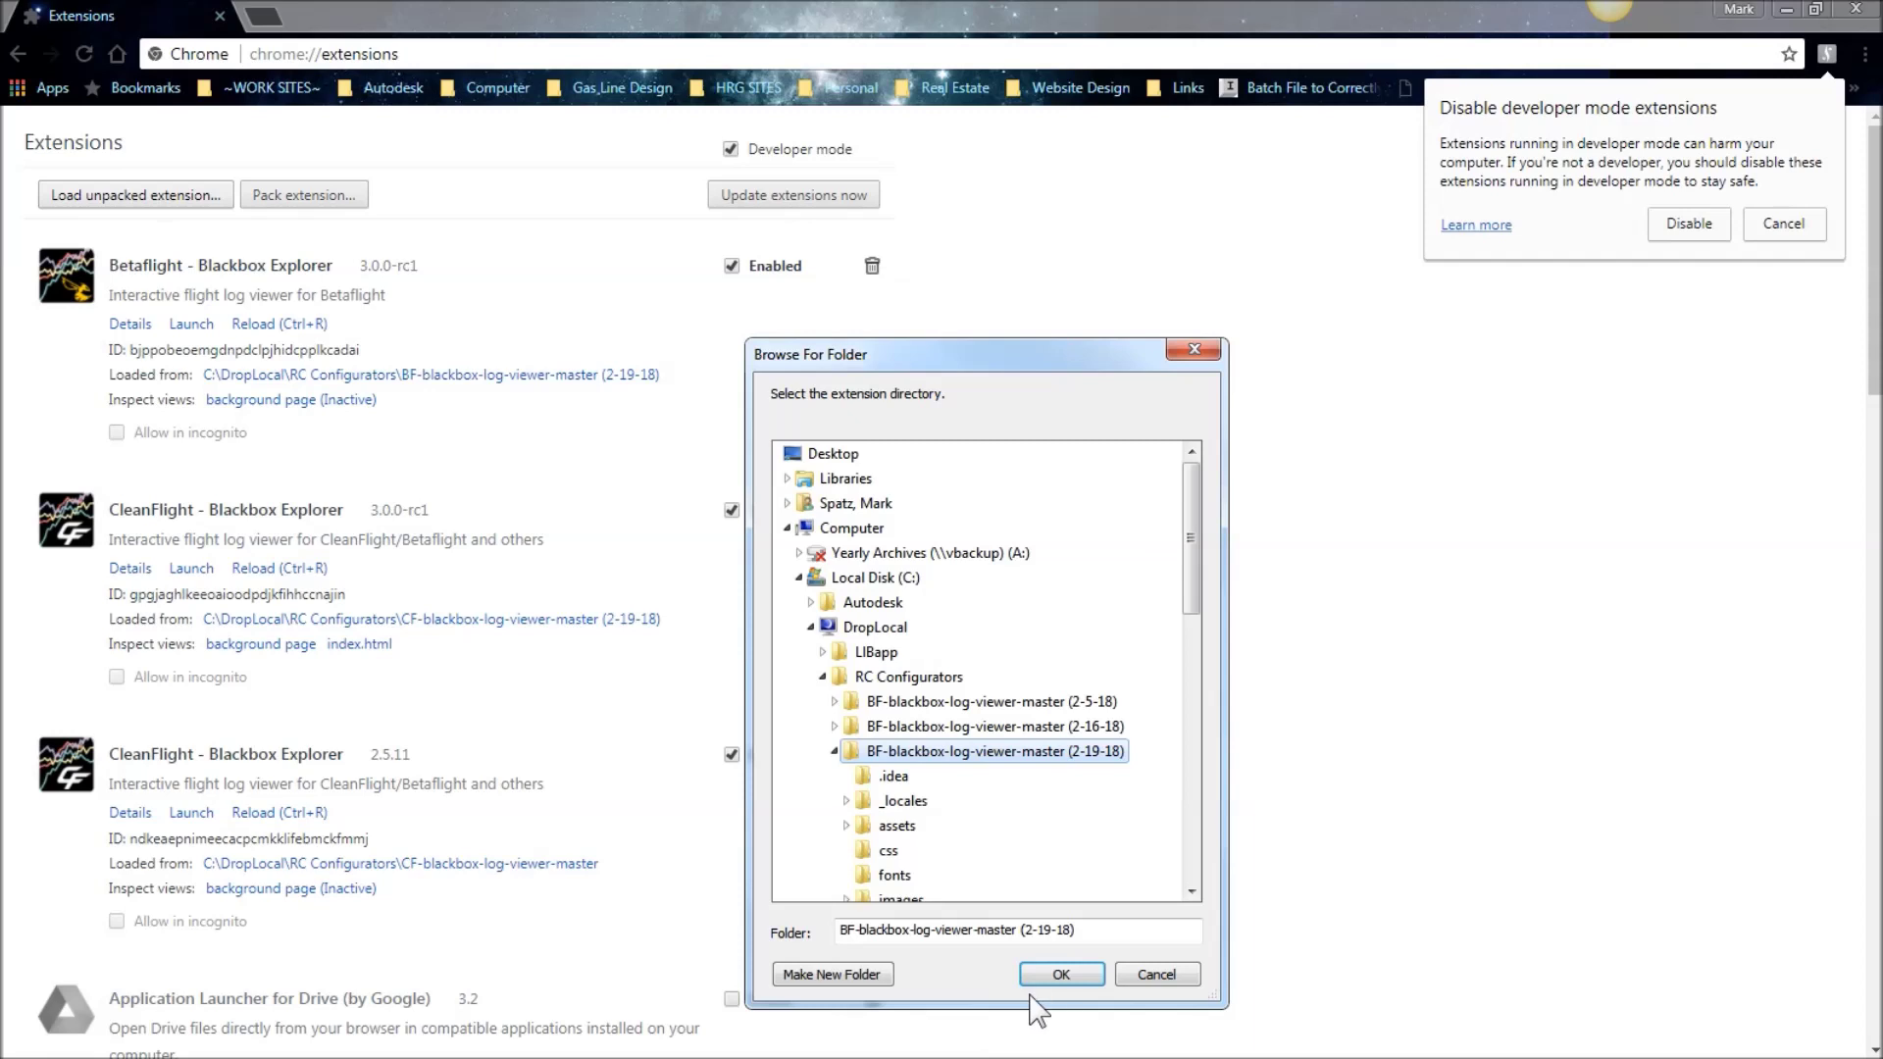
left_click(1062, 975)
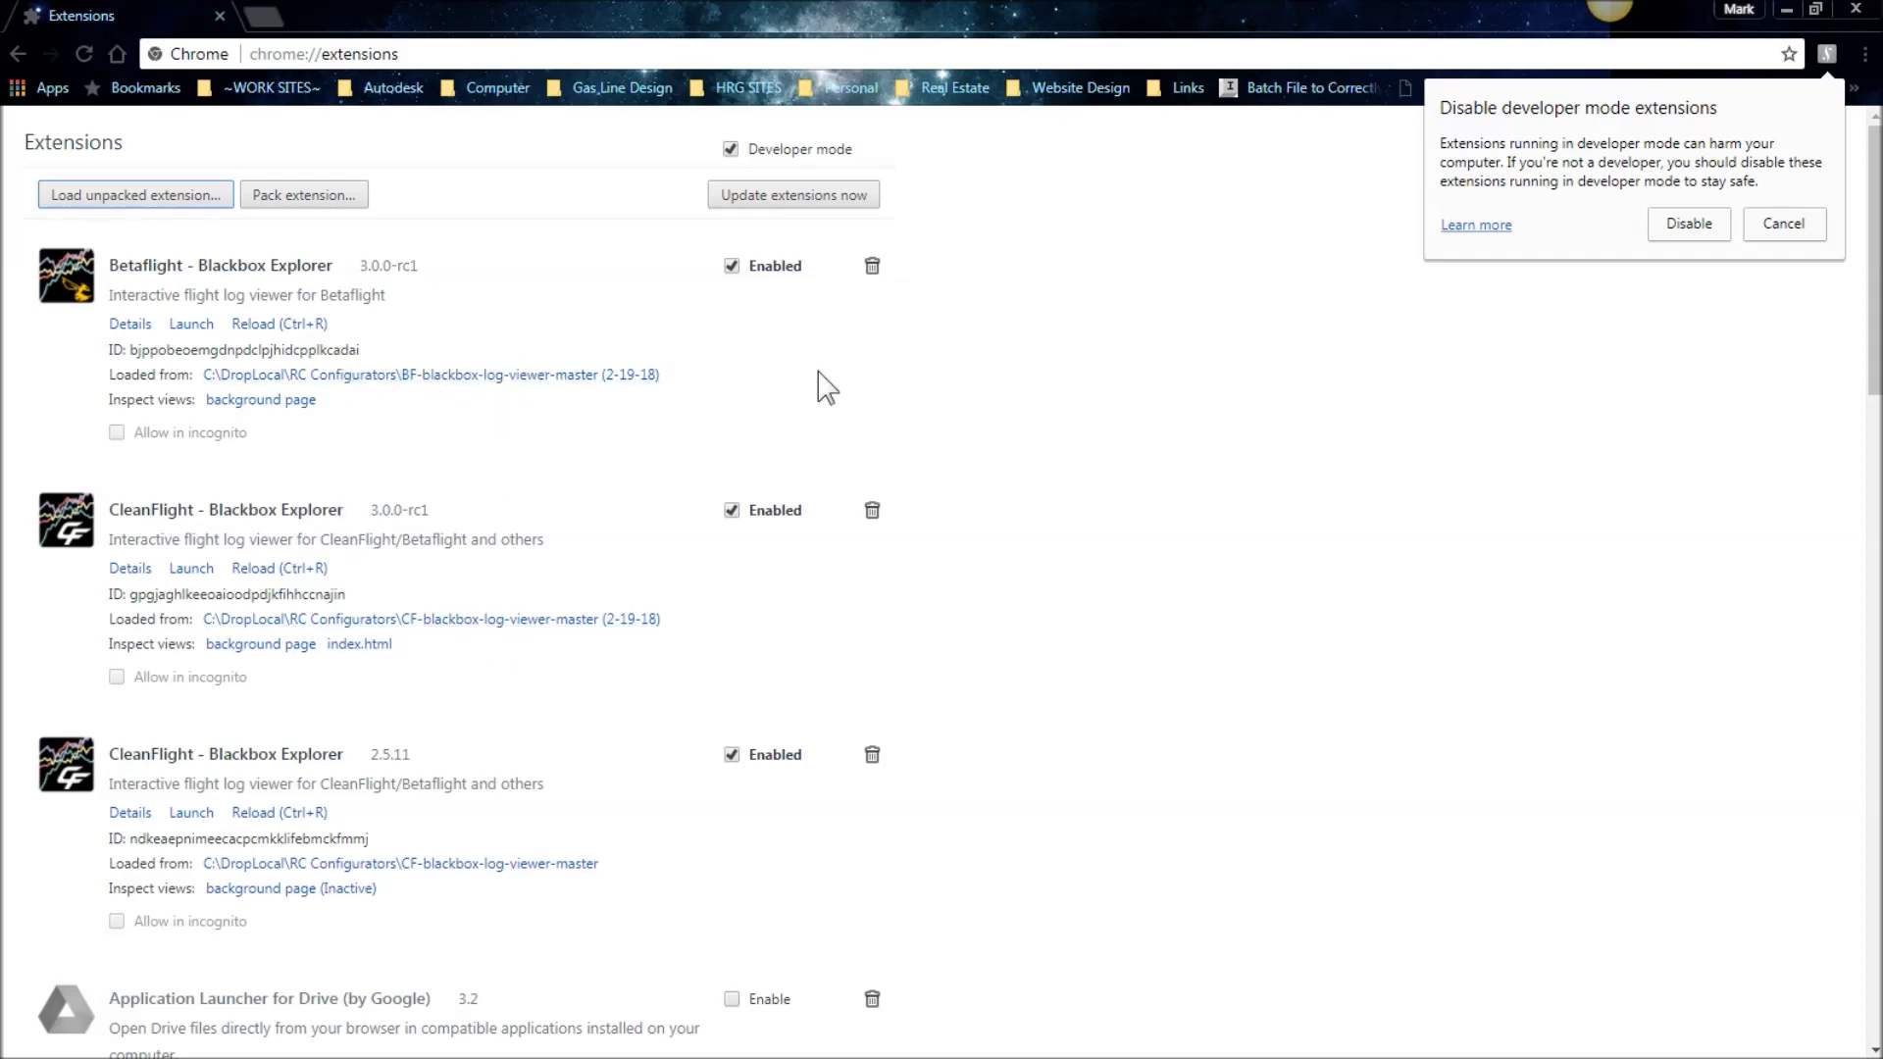
Remove the Betaflight - Blackbox Explorer extension, confirming the removal.
left_click(871, 269)
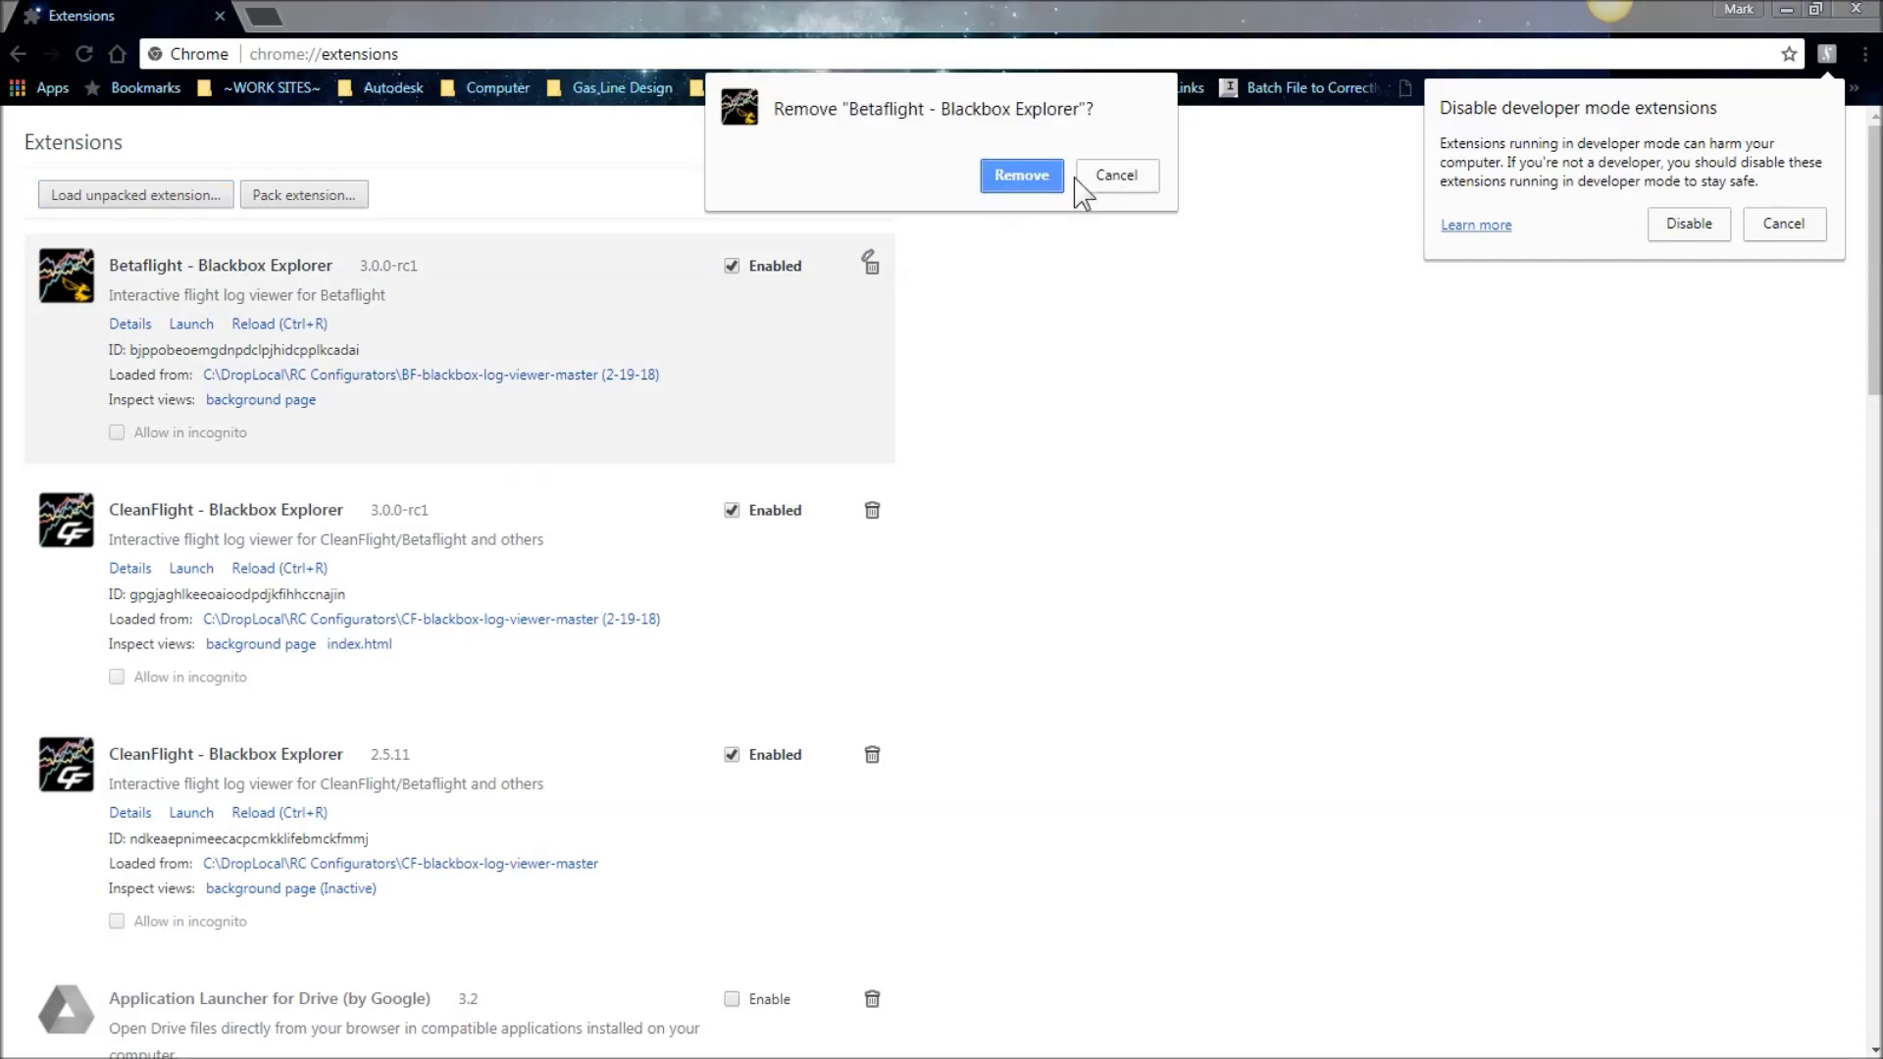
left_click(1035, 181)
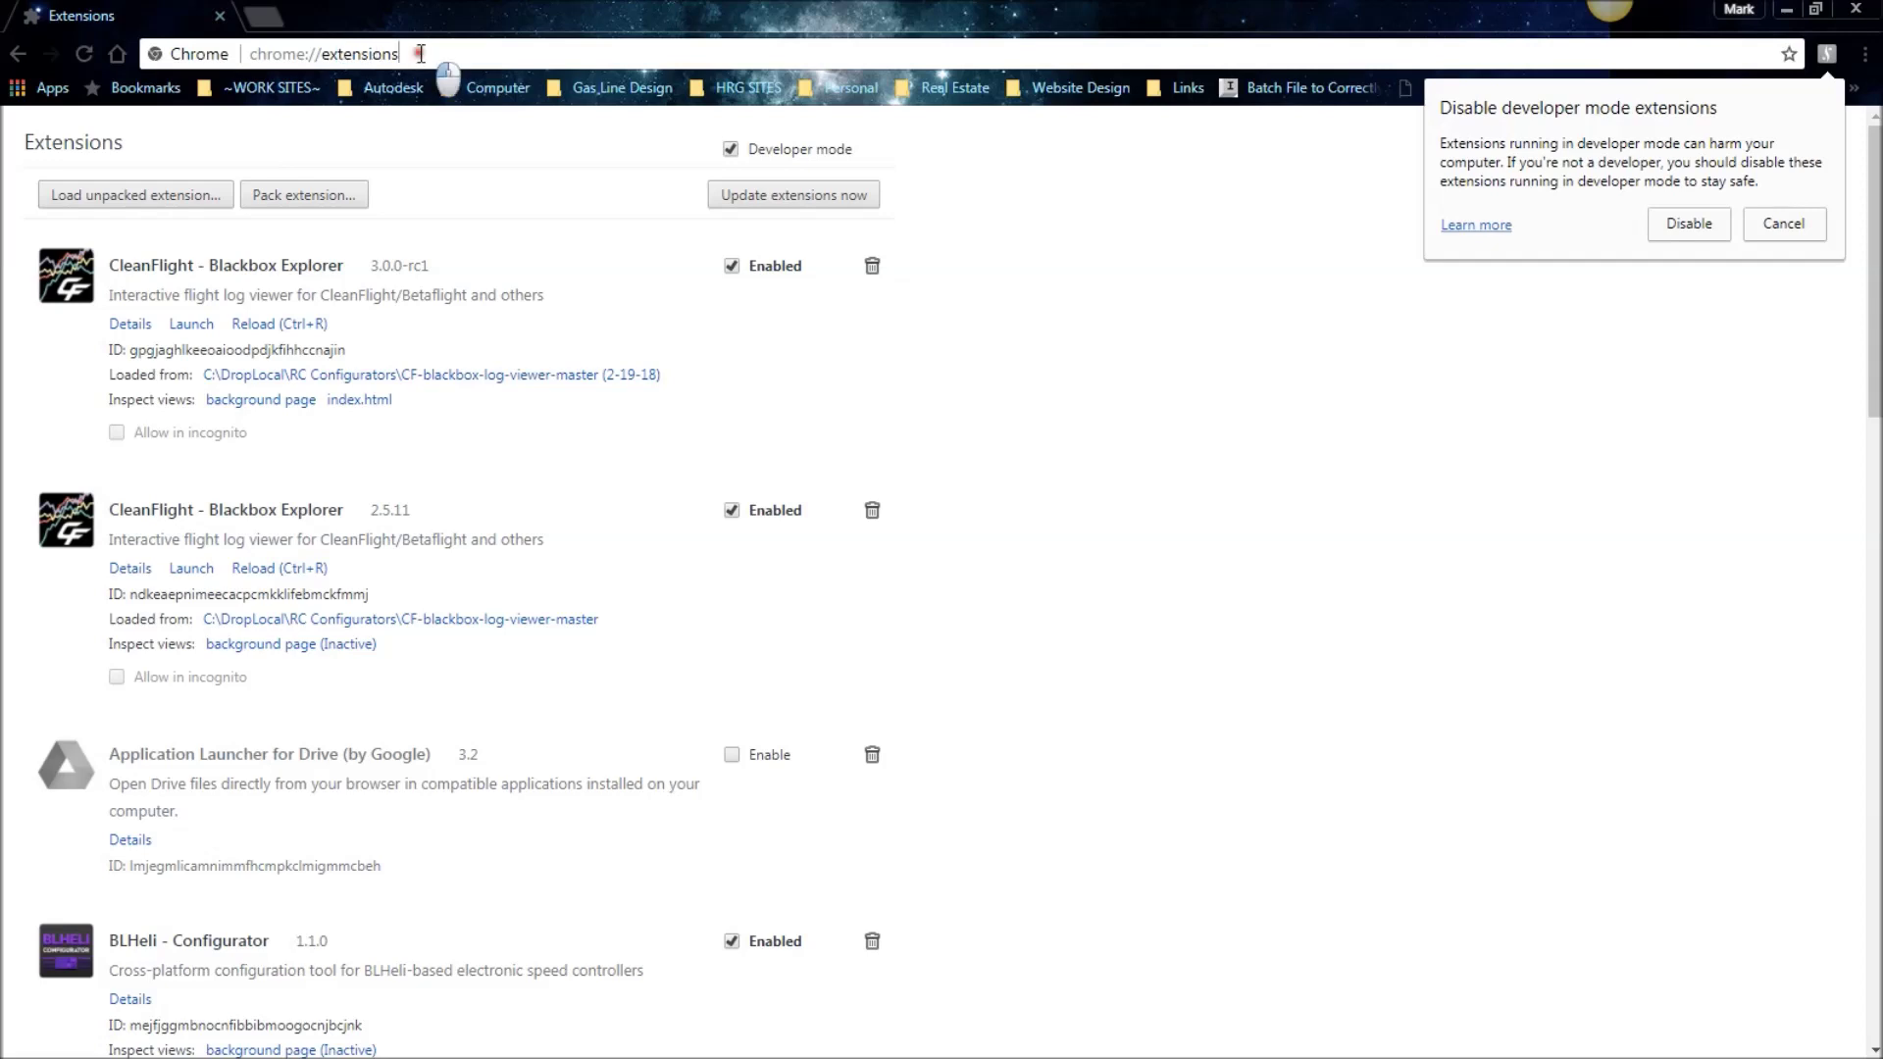
left_click_drag(417, 54, 324, 54)
On chrome://apps, cancel Create shortcuts and launch CleanFlight Blackbox Explorer to view the log header.
type("apps")
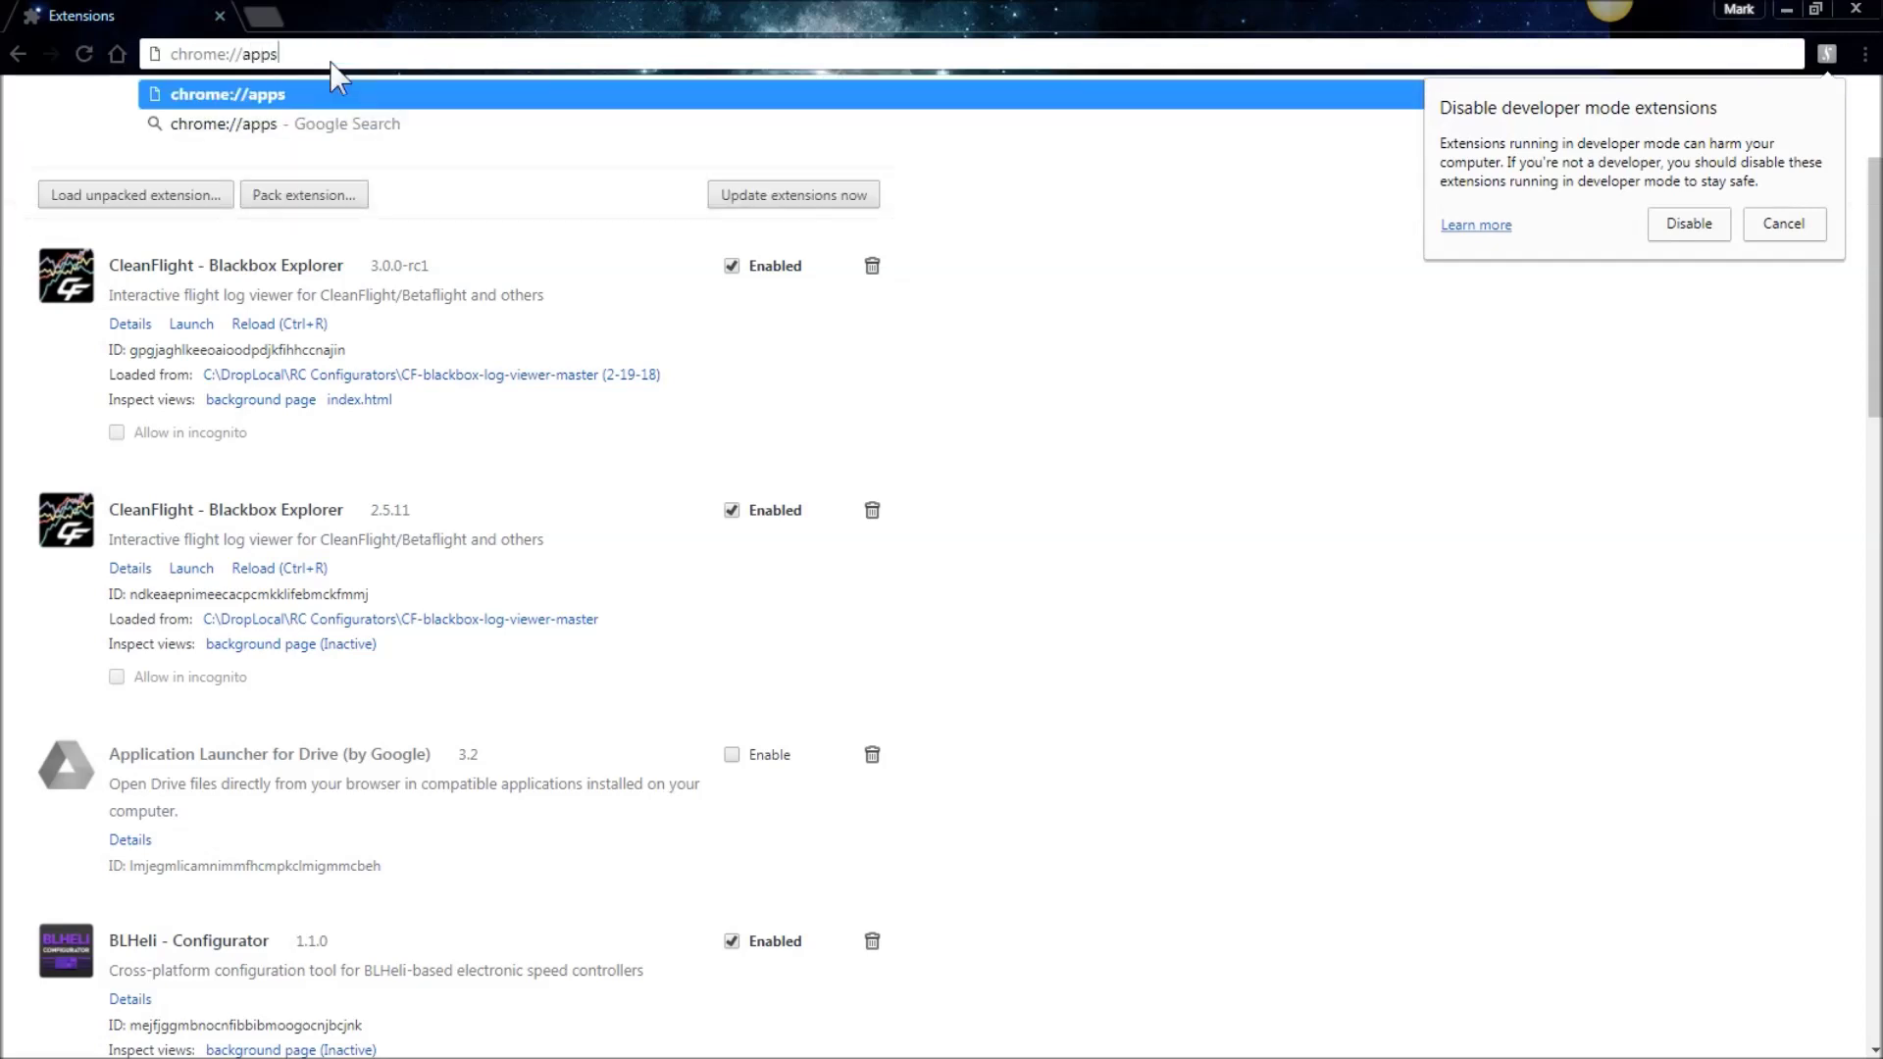
key("Return")
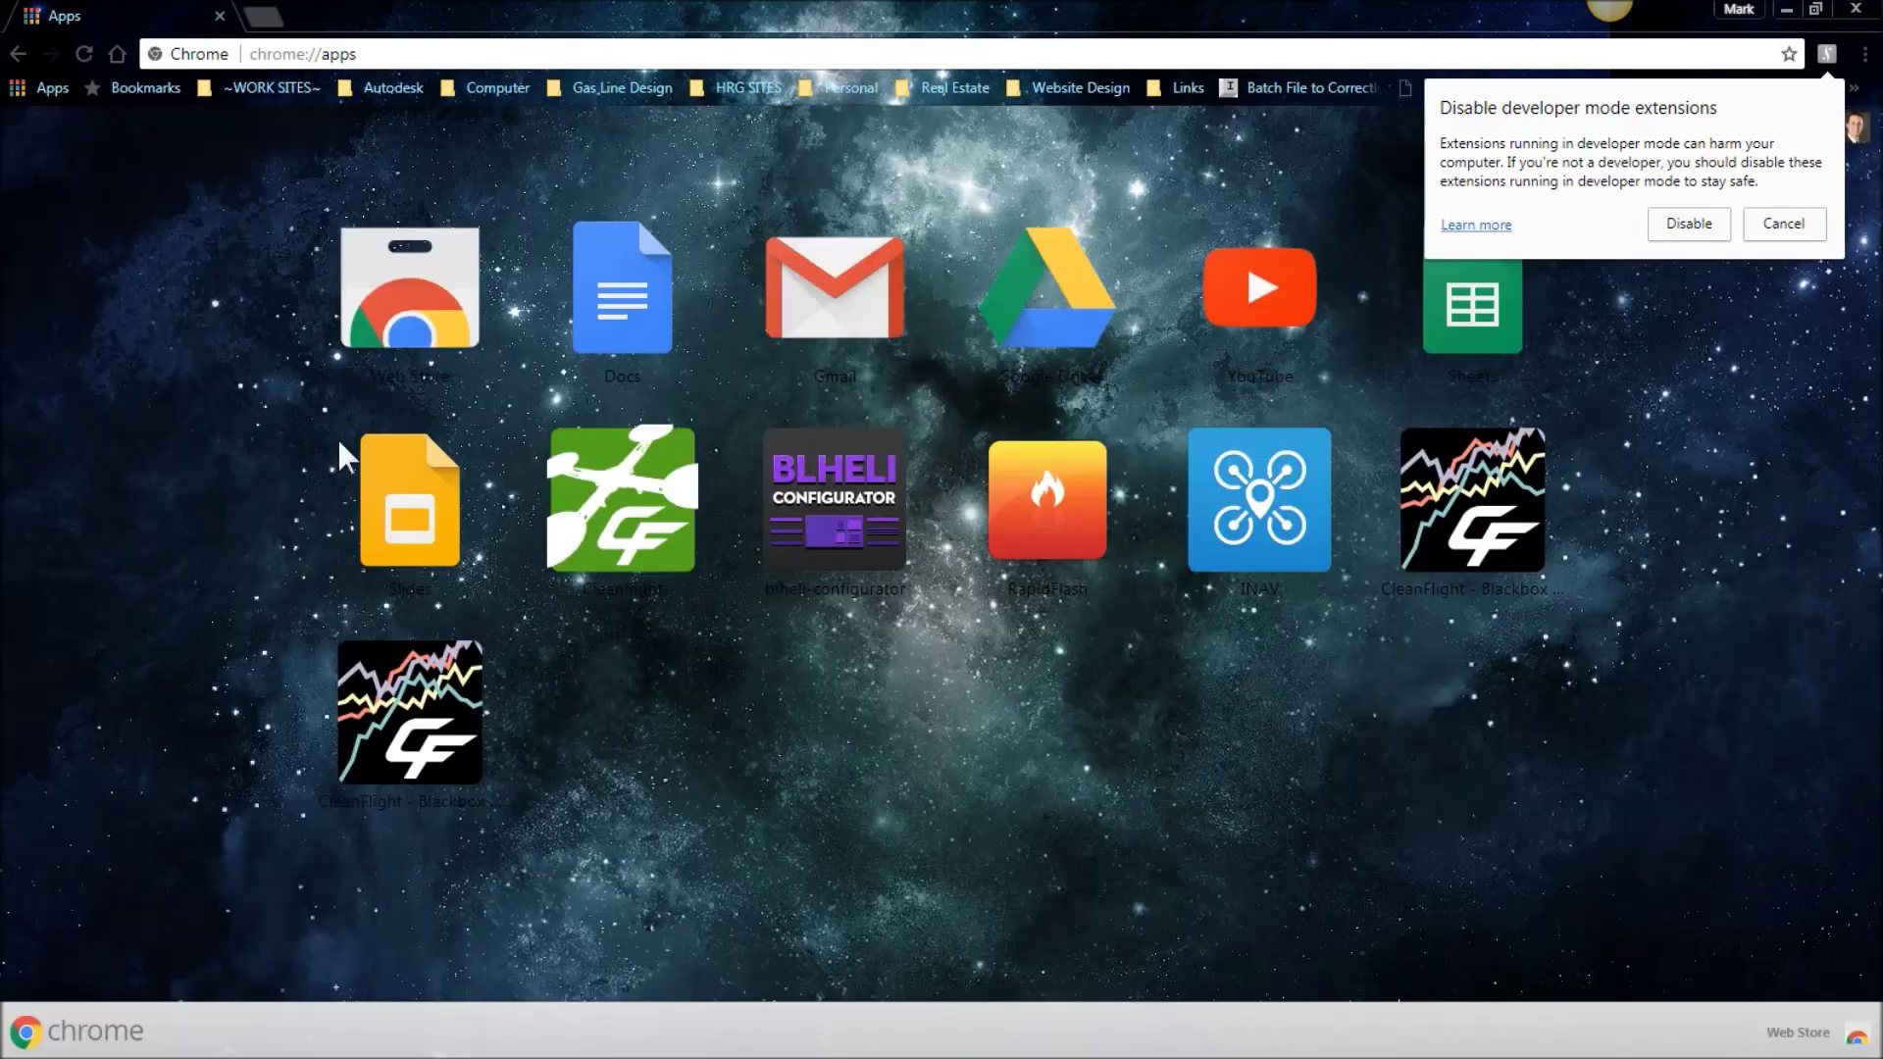
right_click(427, 731)
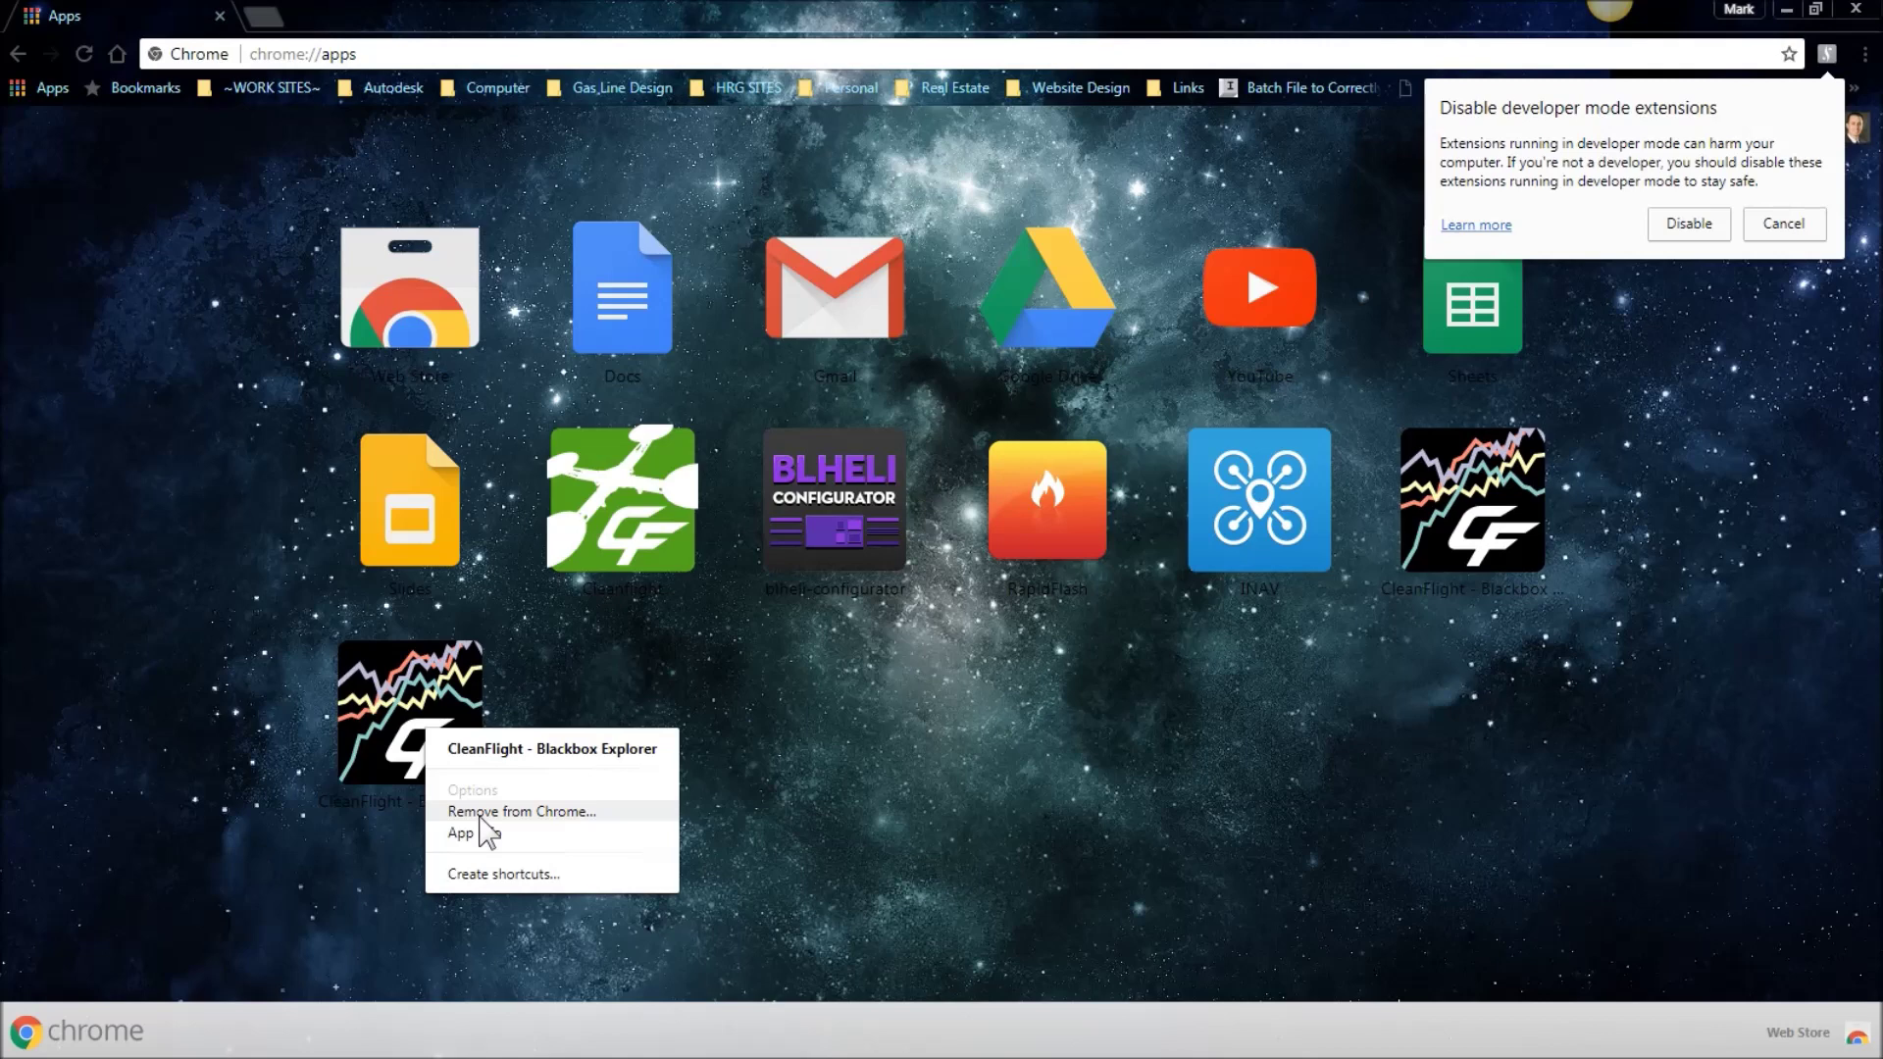
left_click(477, 875)
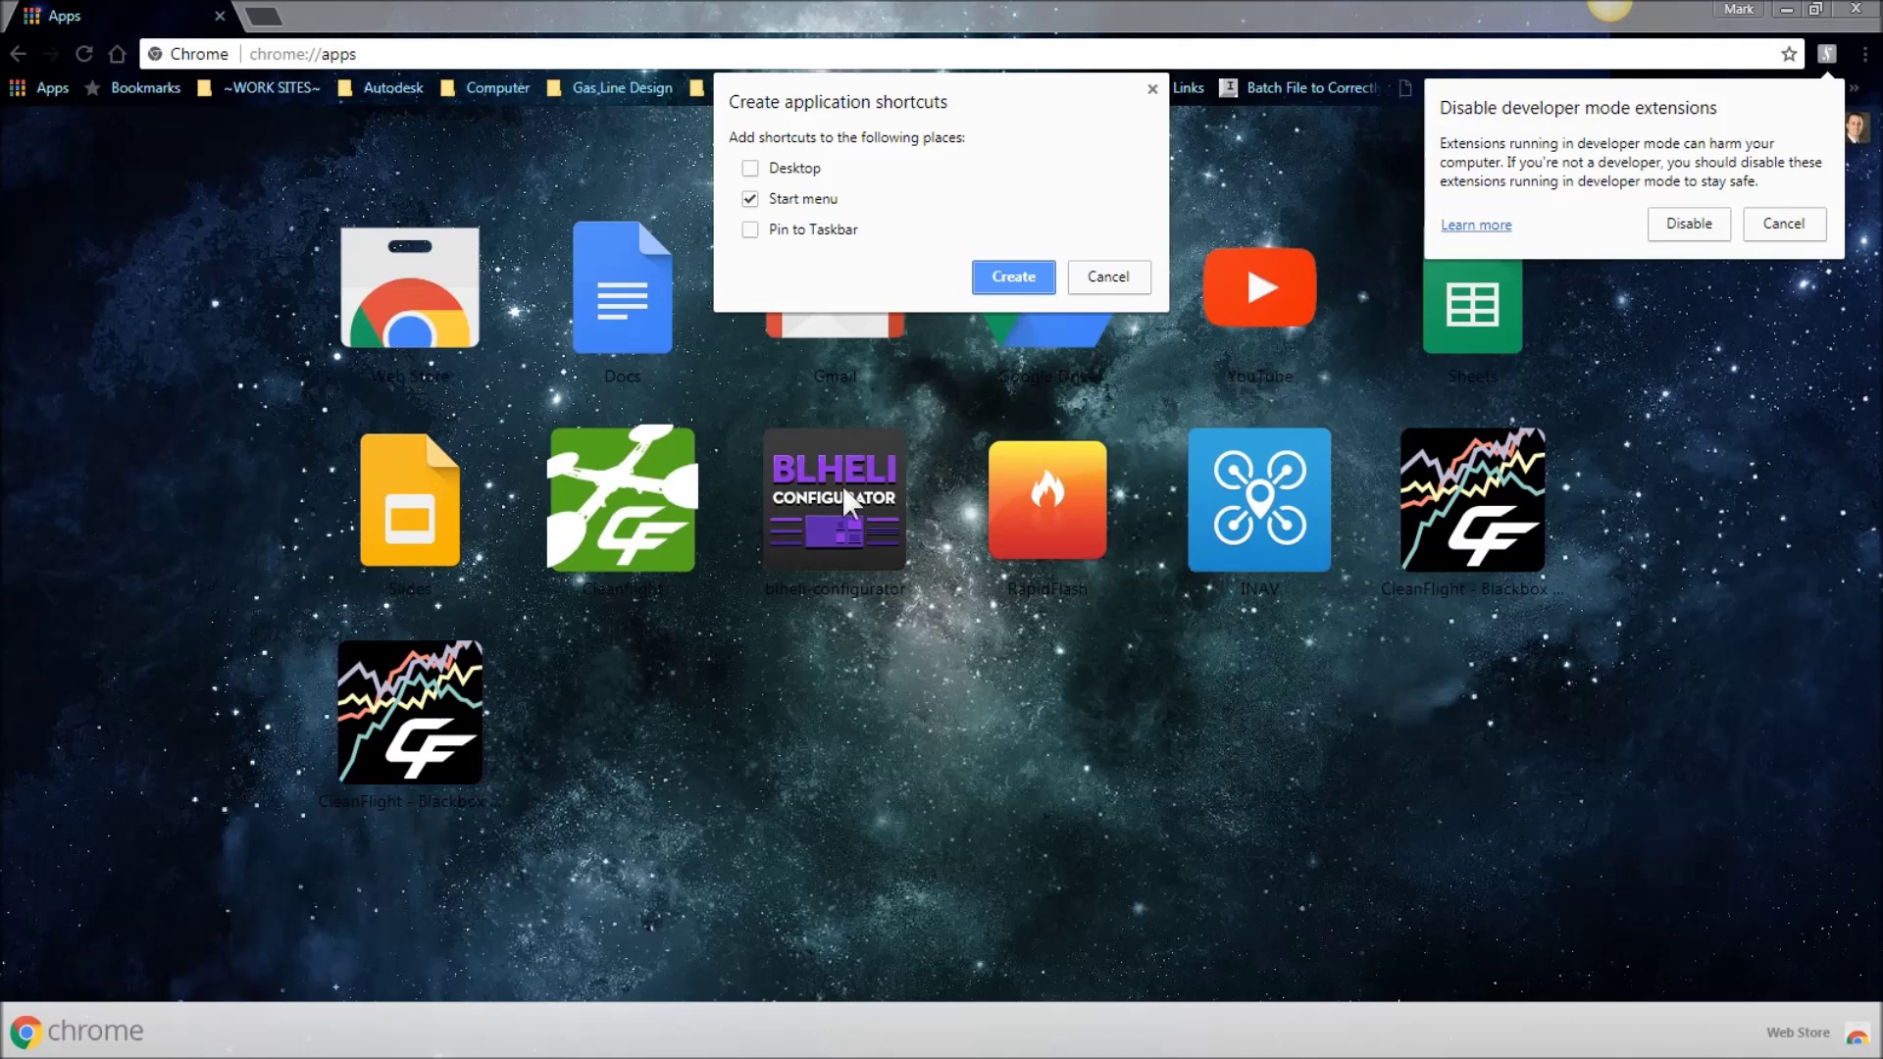
left_click(1125, 277)
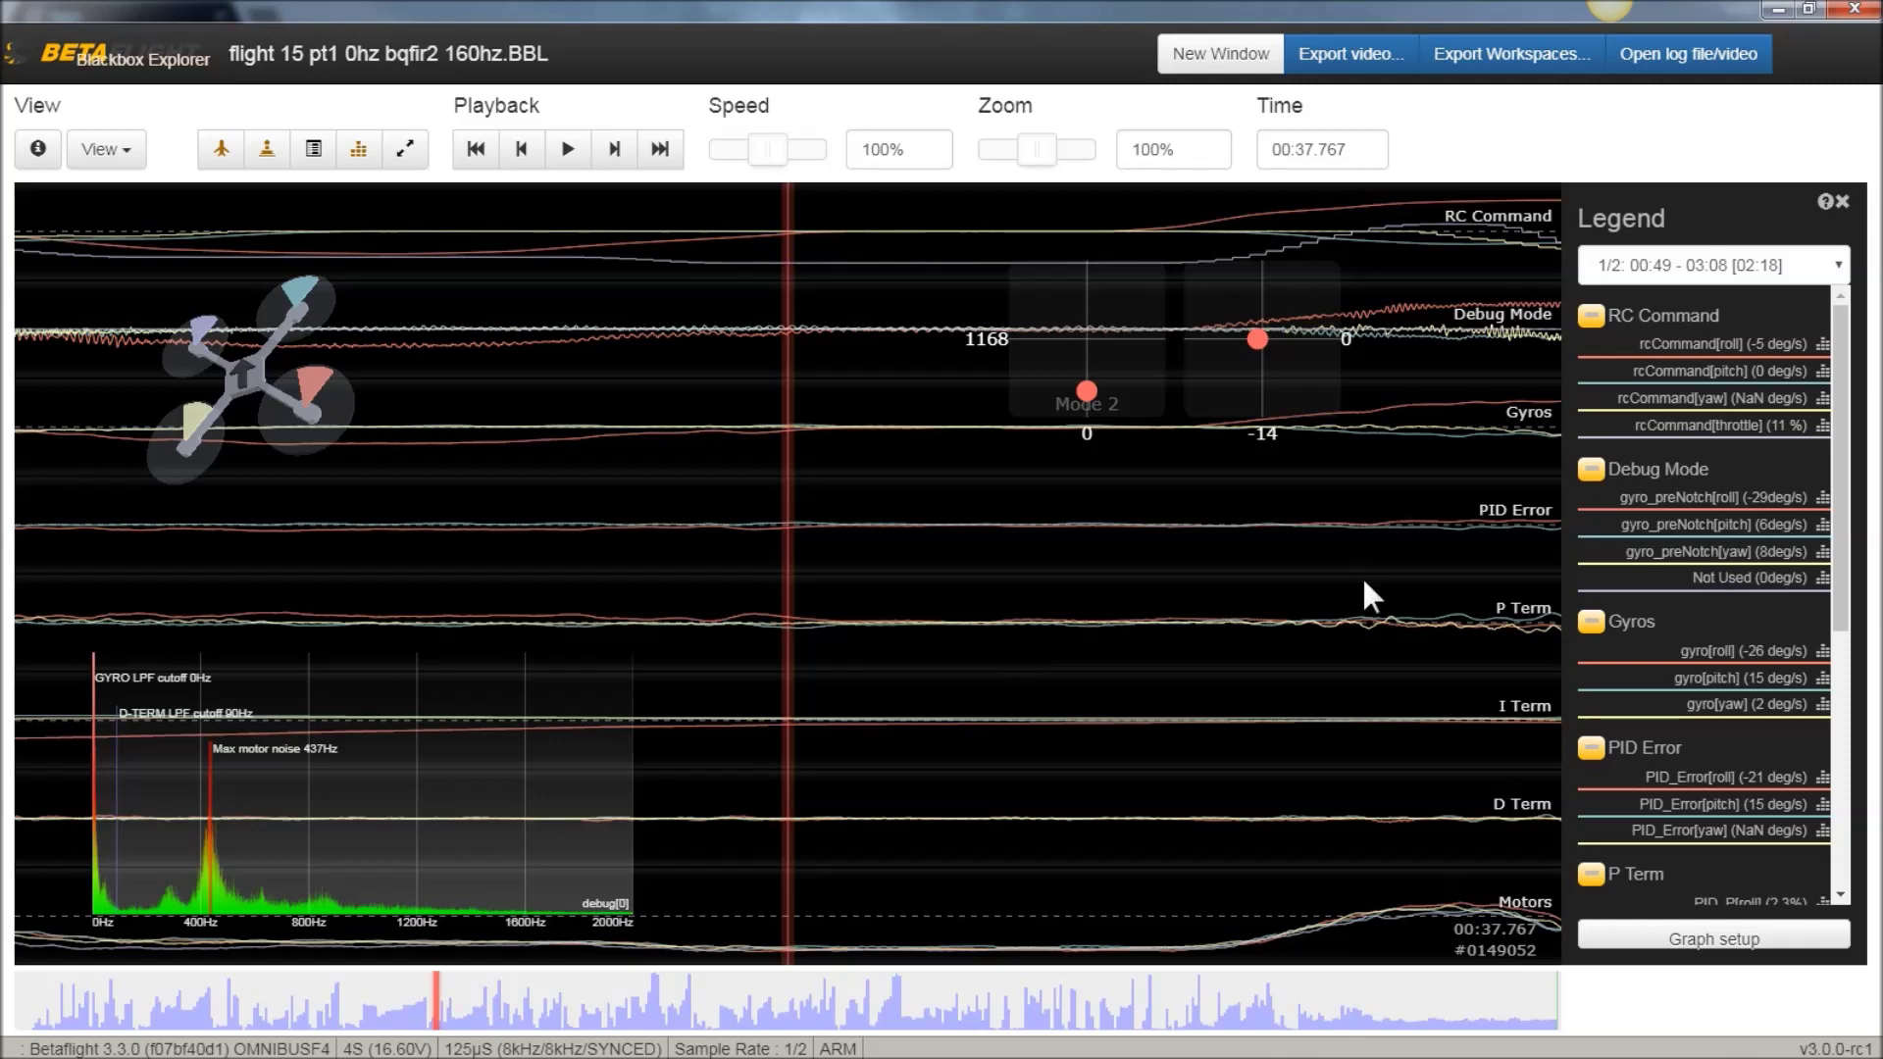
left_click(39, 160)
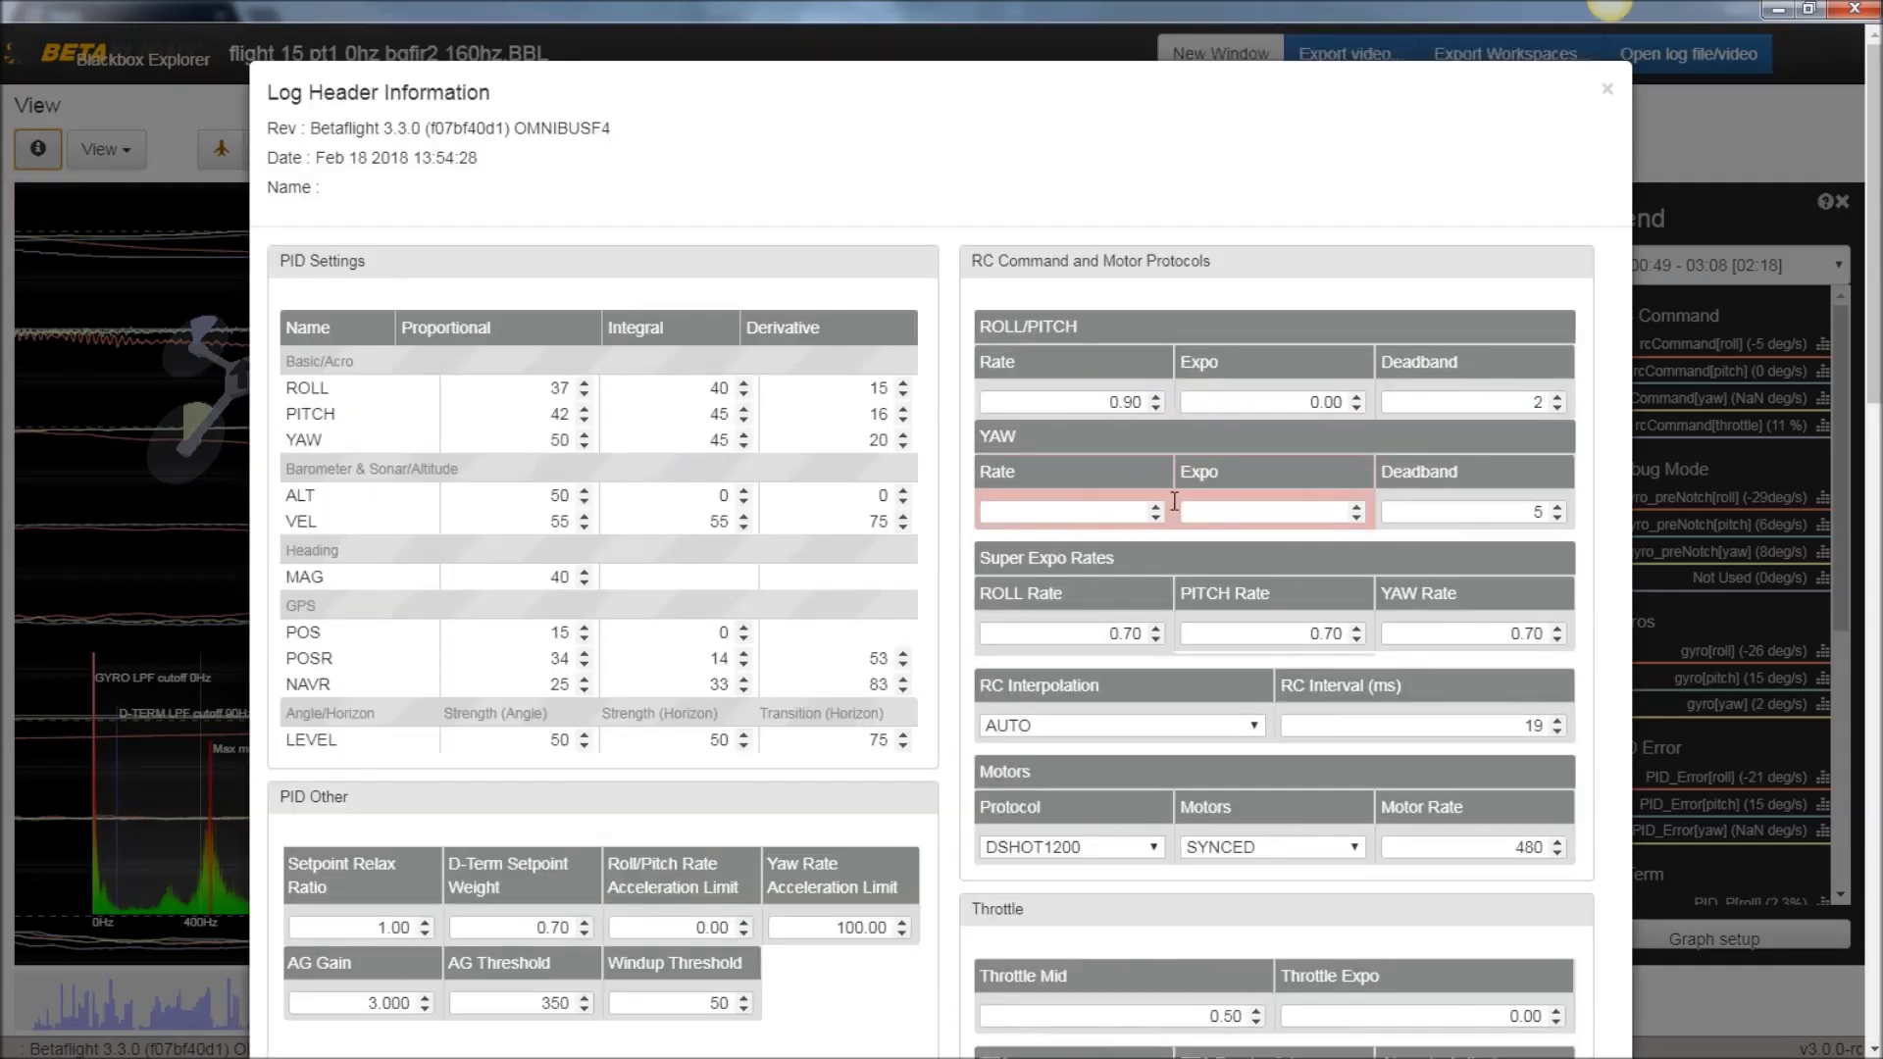
Scroll through the flight 15 log's PID and rate header settings, then close the header view.
scroll(1034, 512, "down", 20)
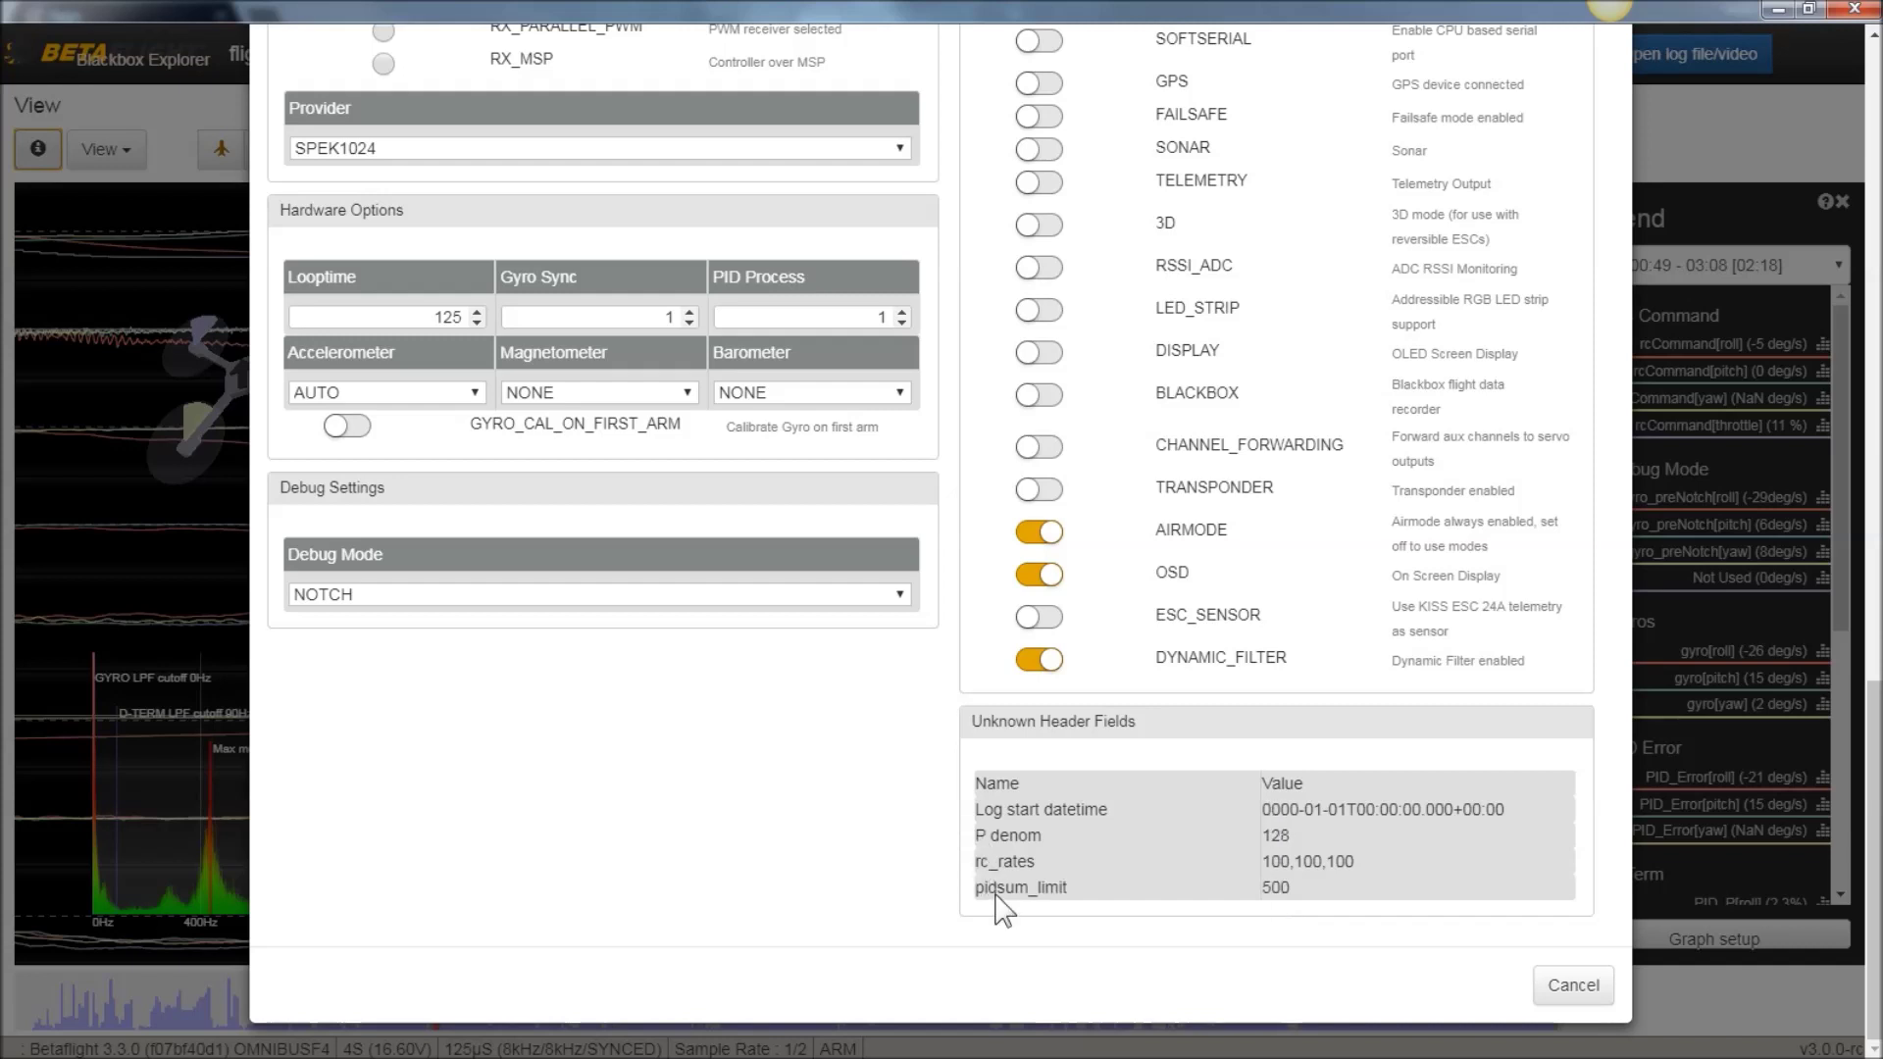
scroll(1079, 784, "up", 15)
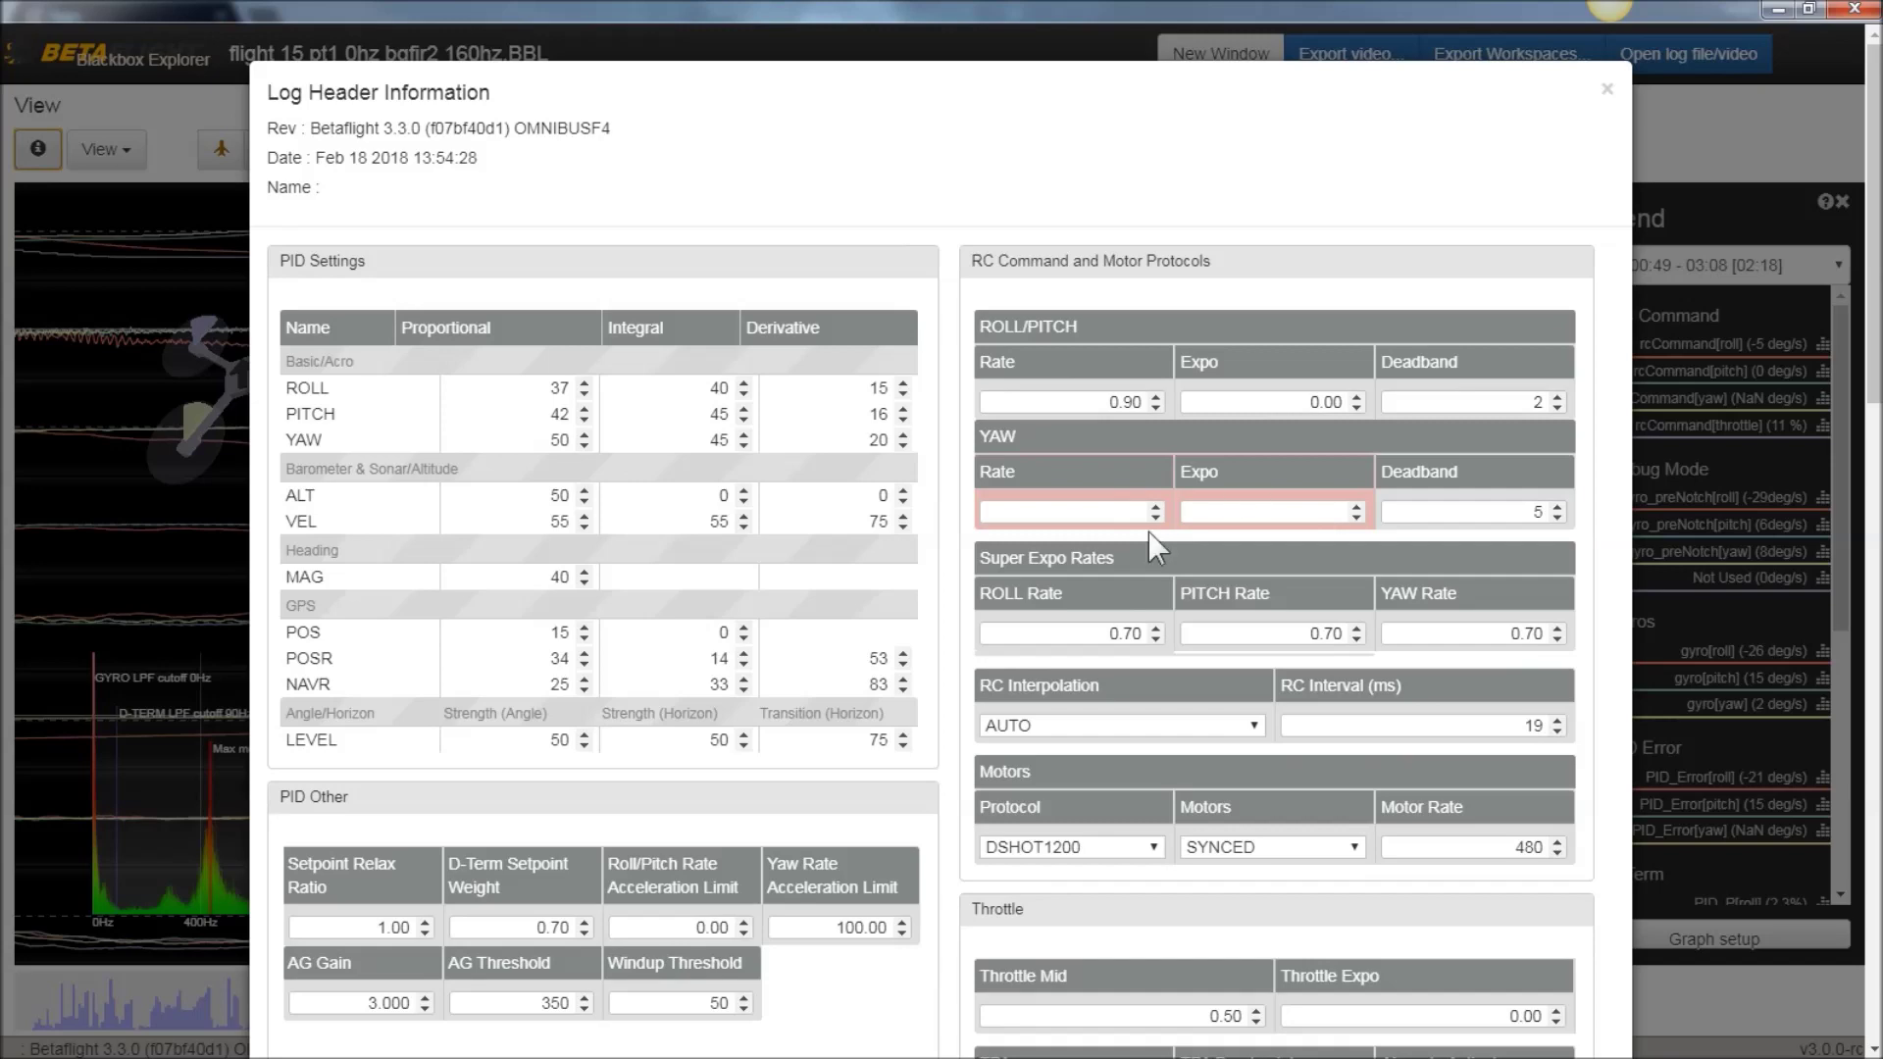
scroll(1130, 887, "down", 5)
scroll(1130, 887, "down", 13)
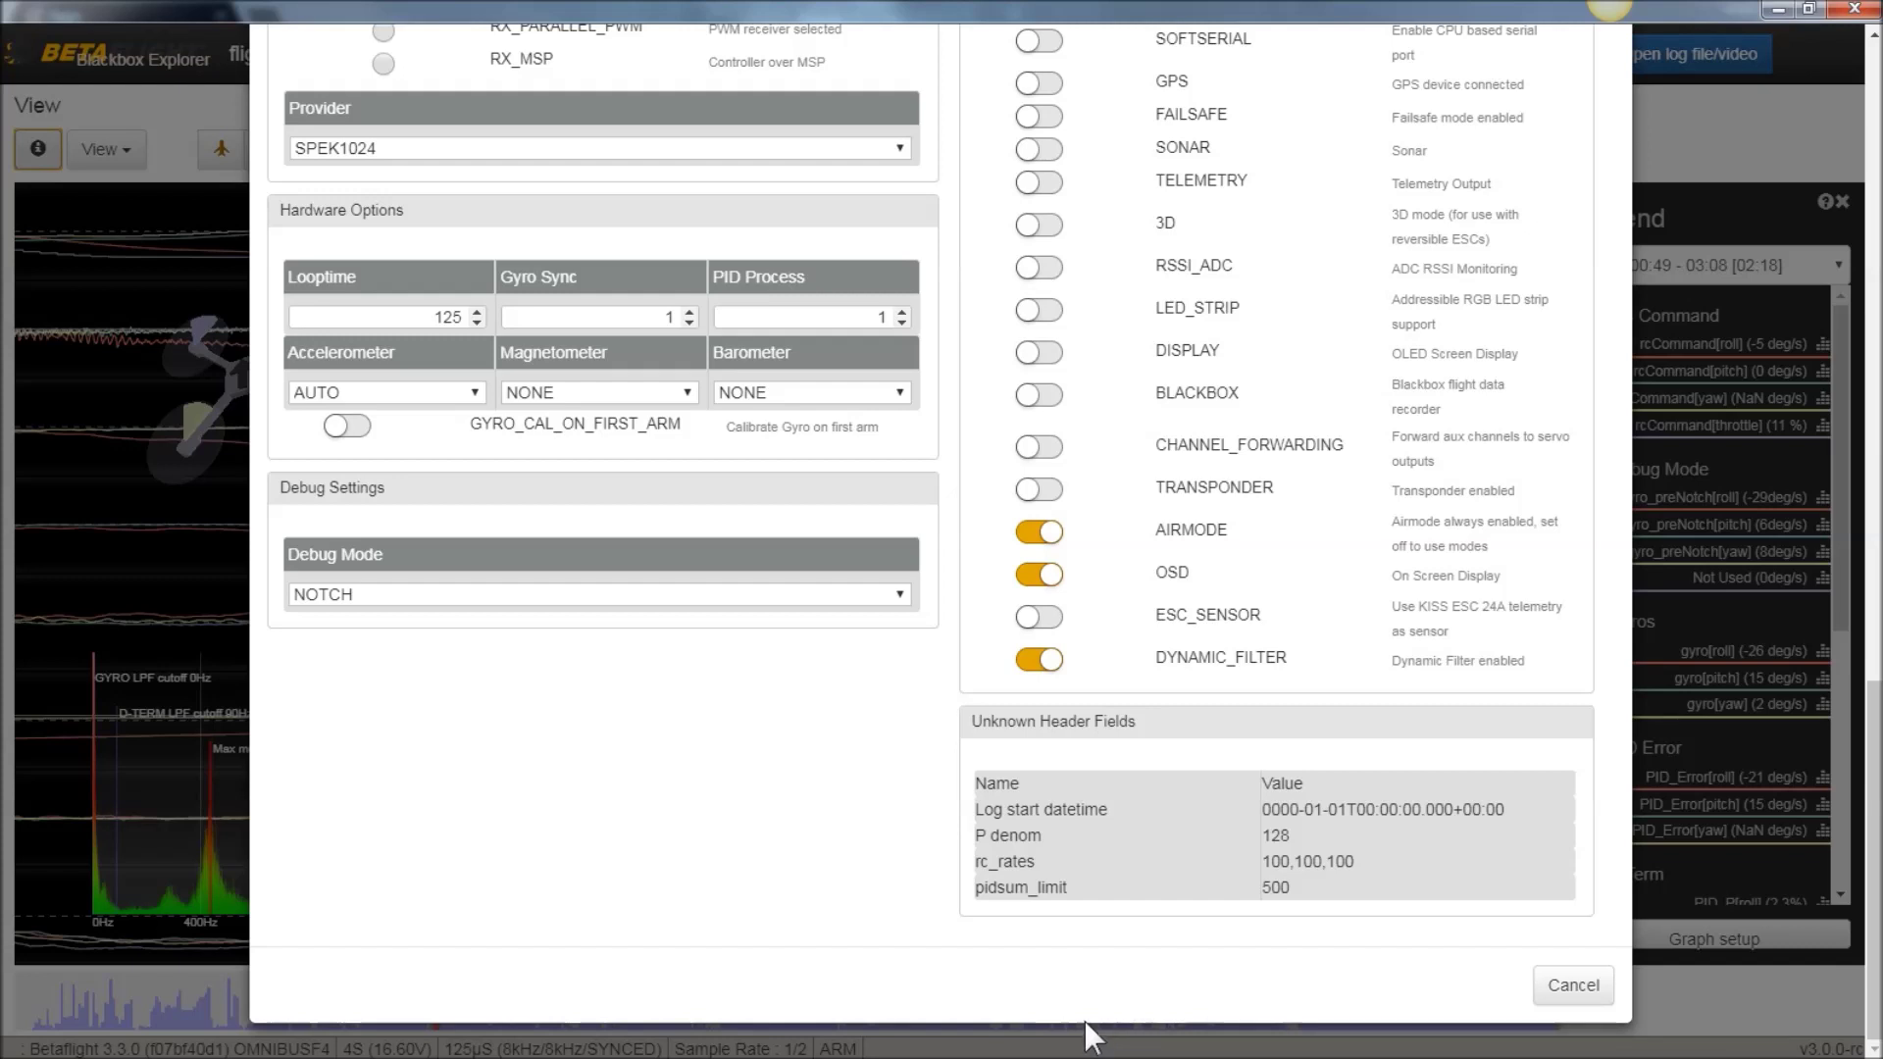
scroll(1067, 930, "up", 2)
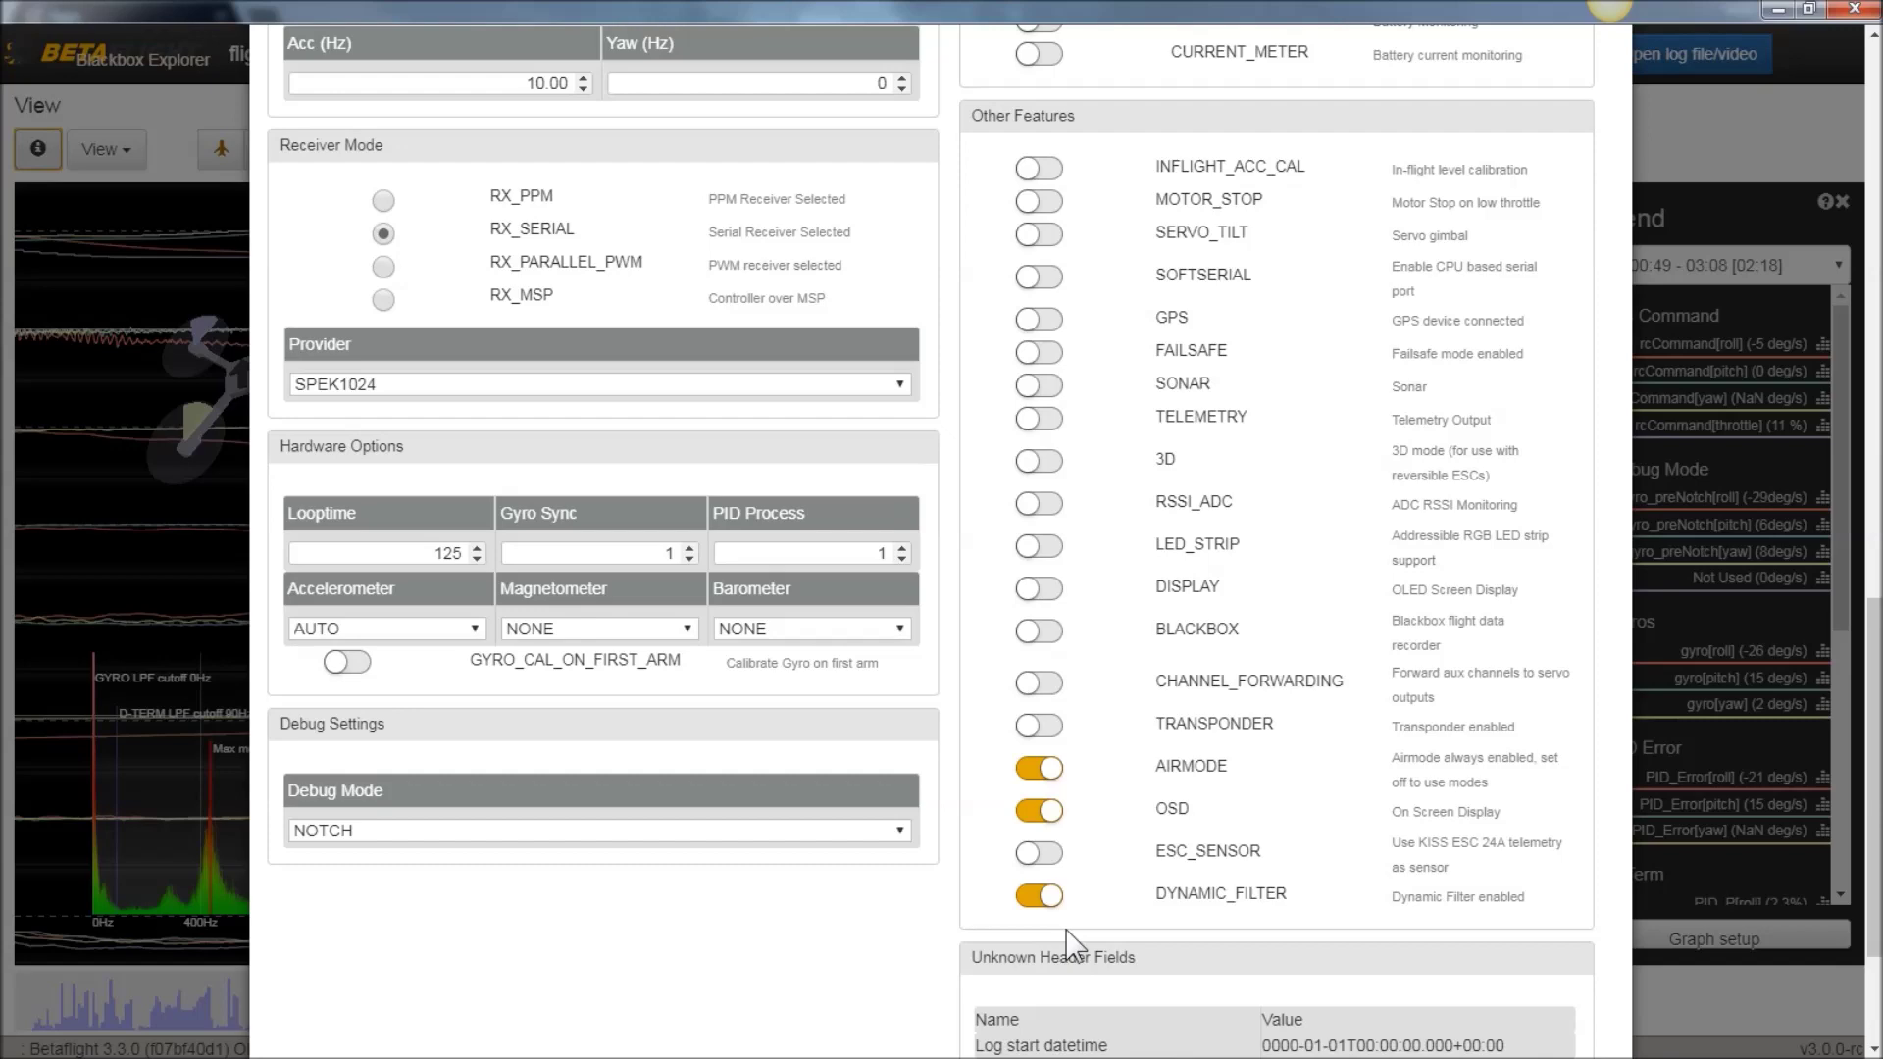
scroll(1067, 936, "up", 8)
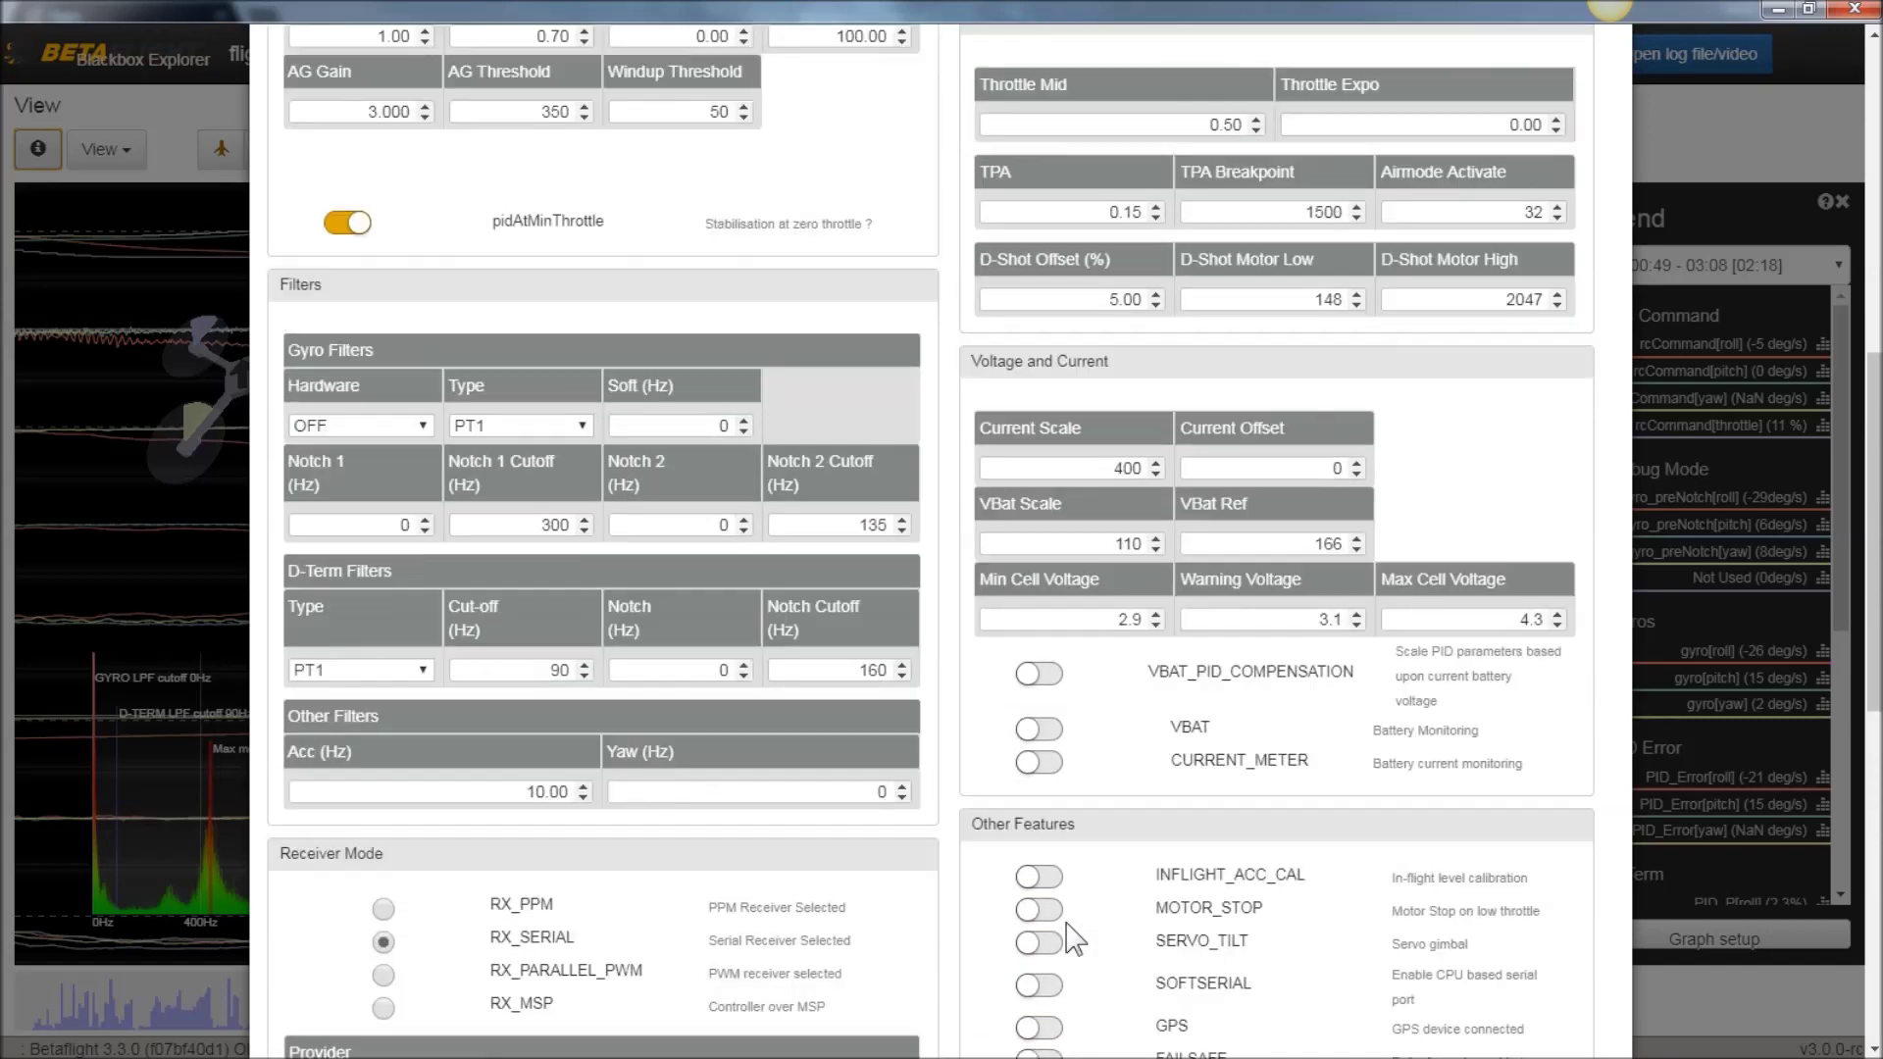
scroll(1067, 927, "up", 6)
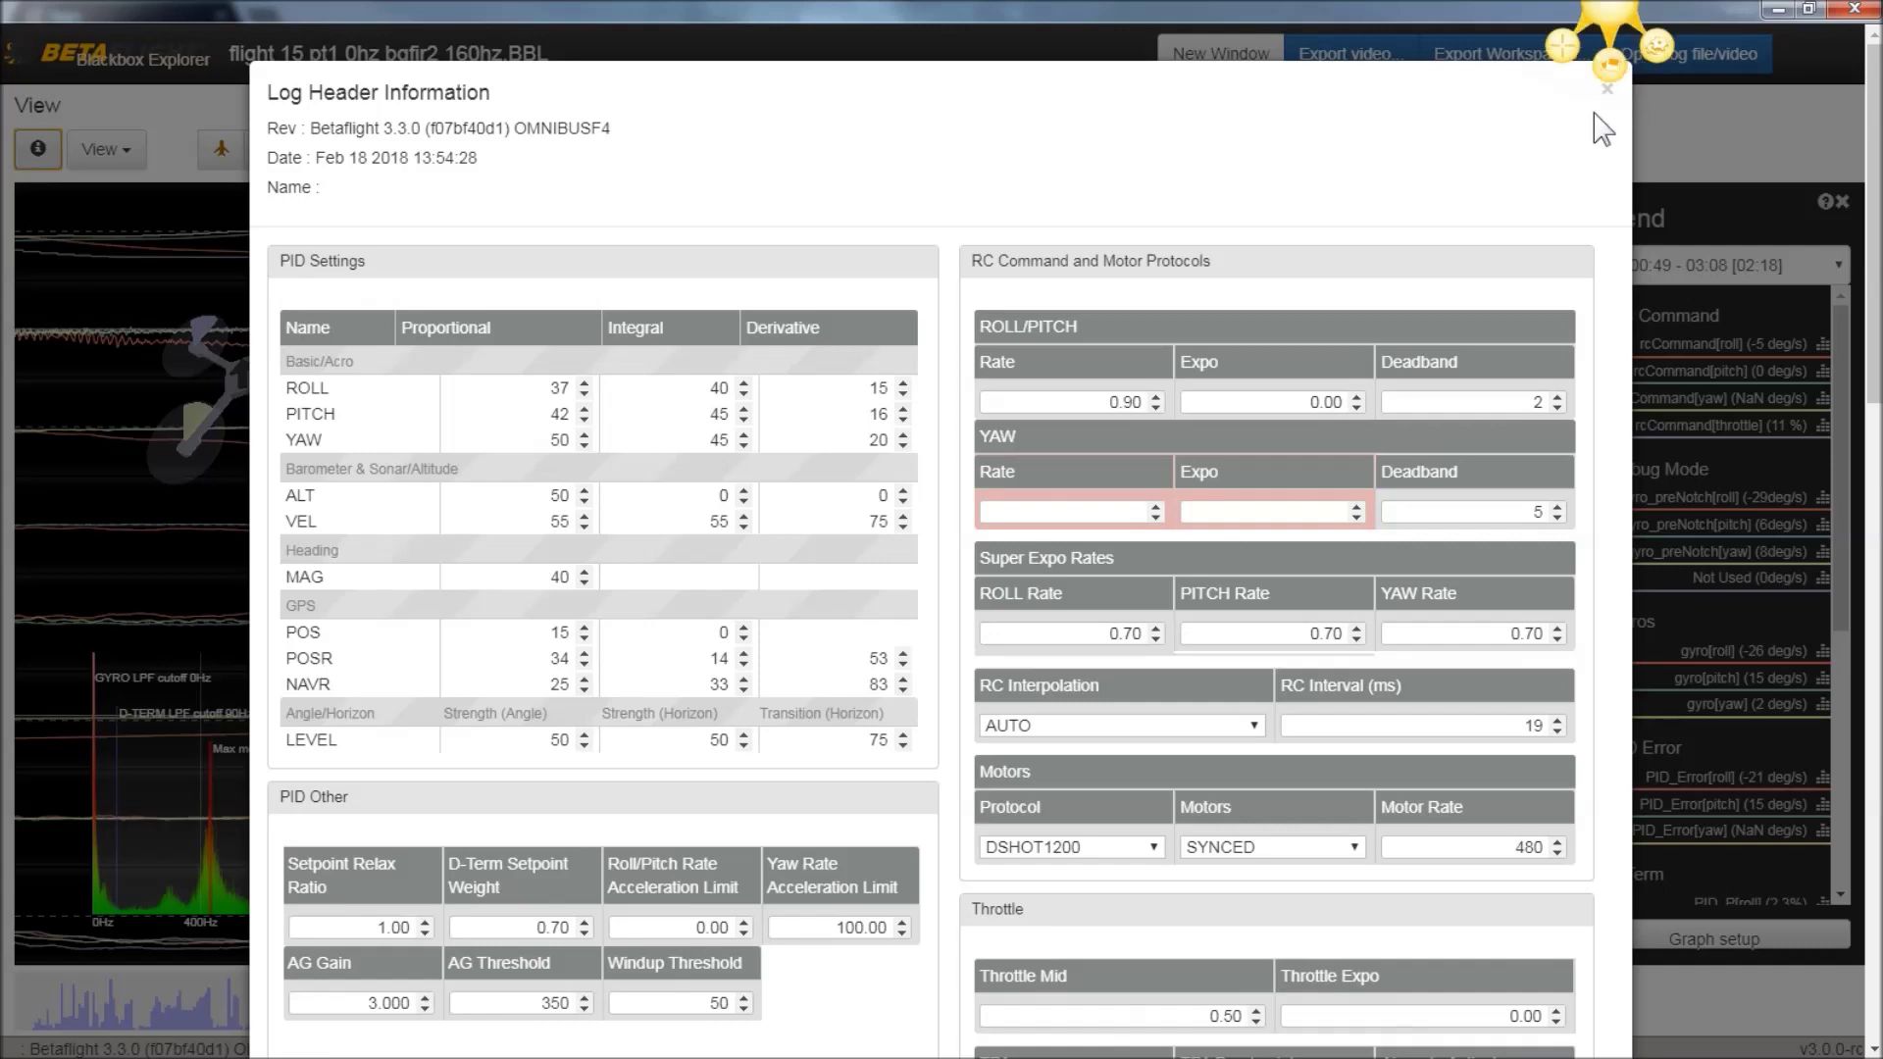
key("Escape")
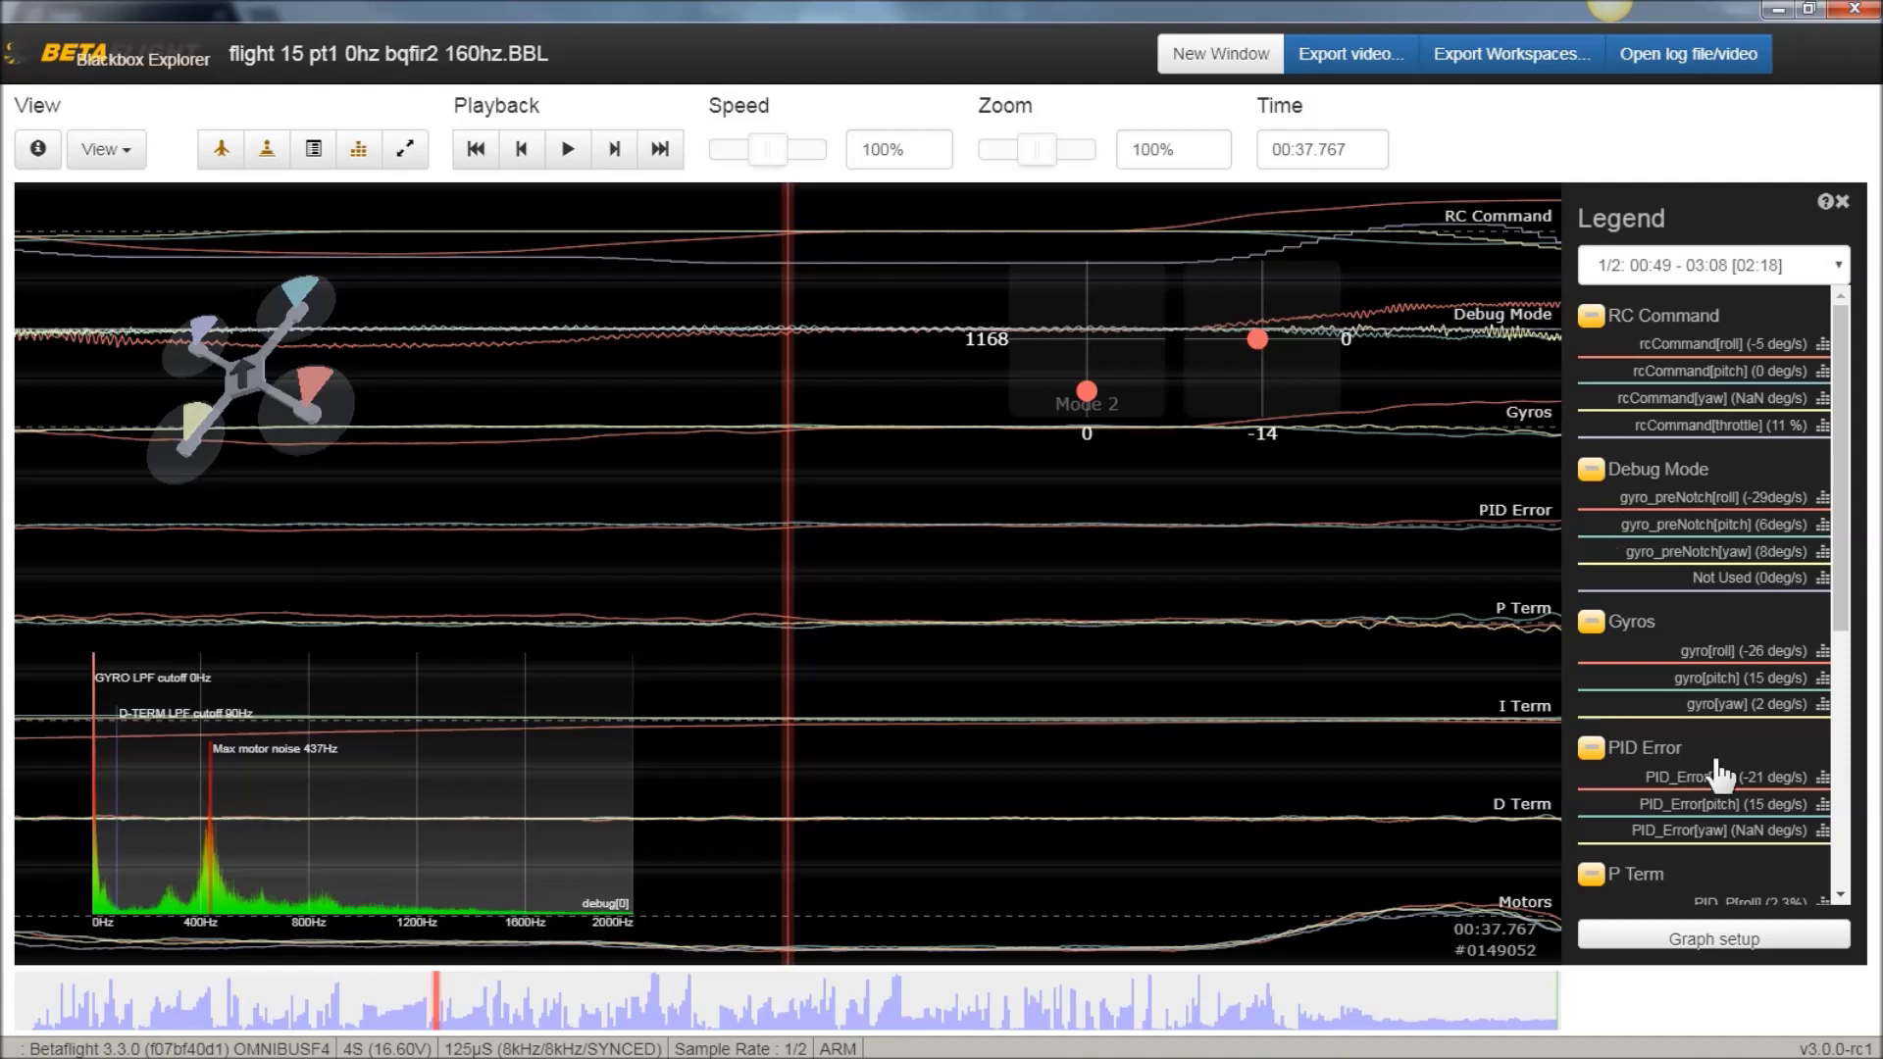
left_click(1711, 942)
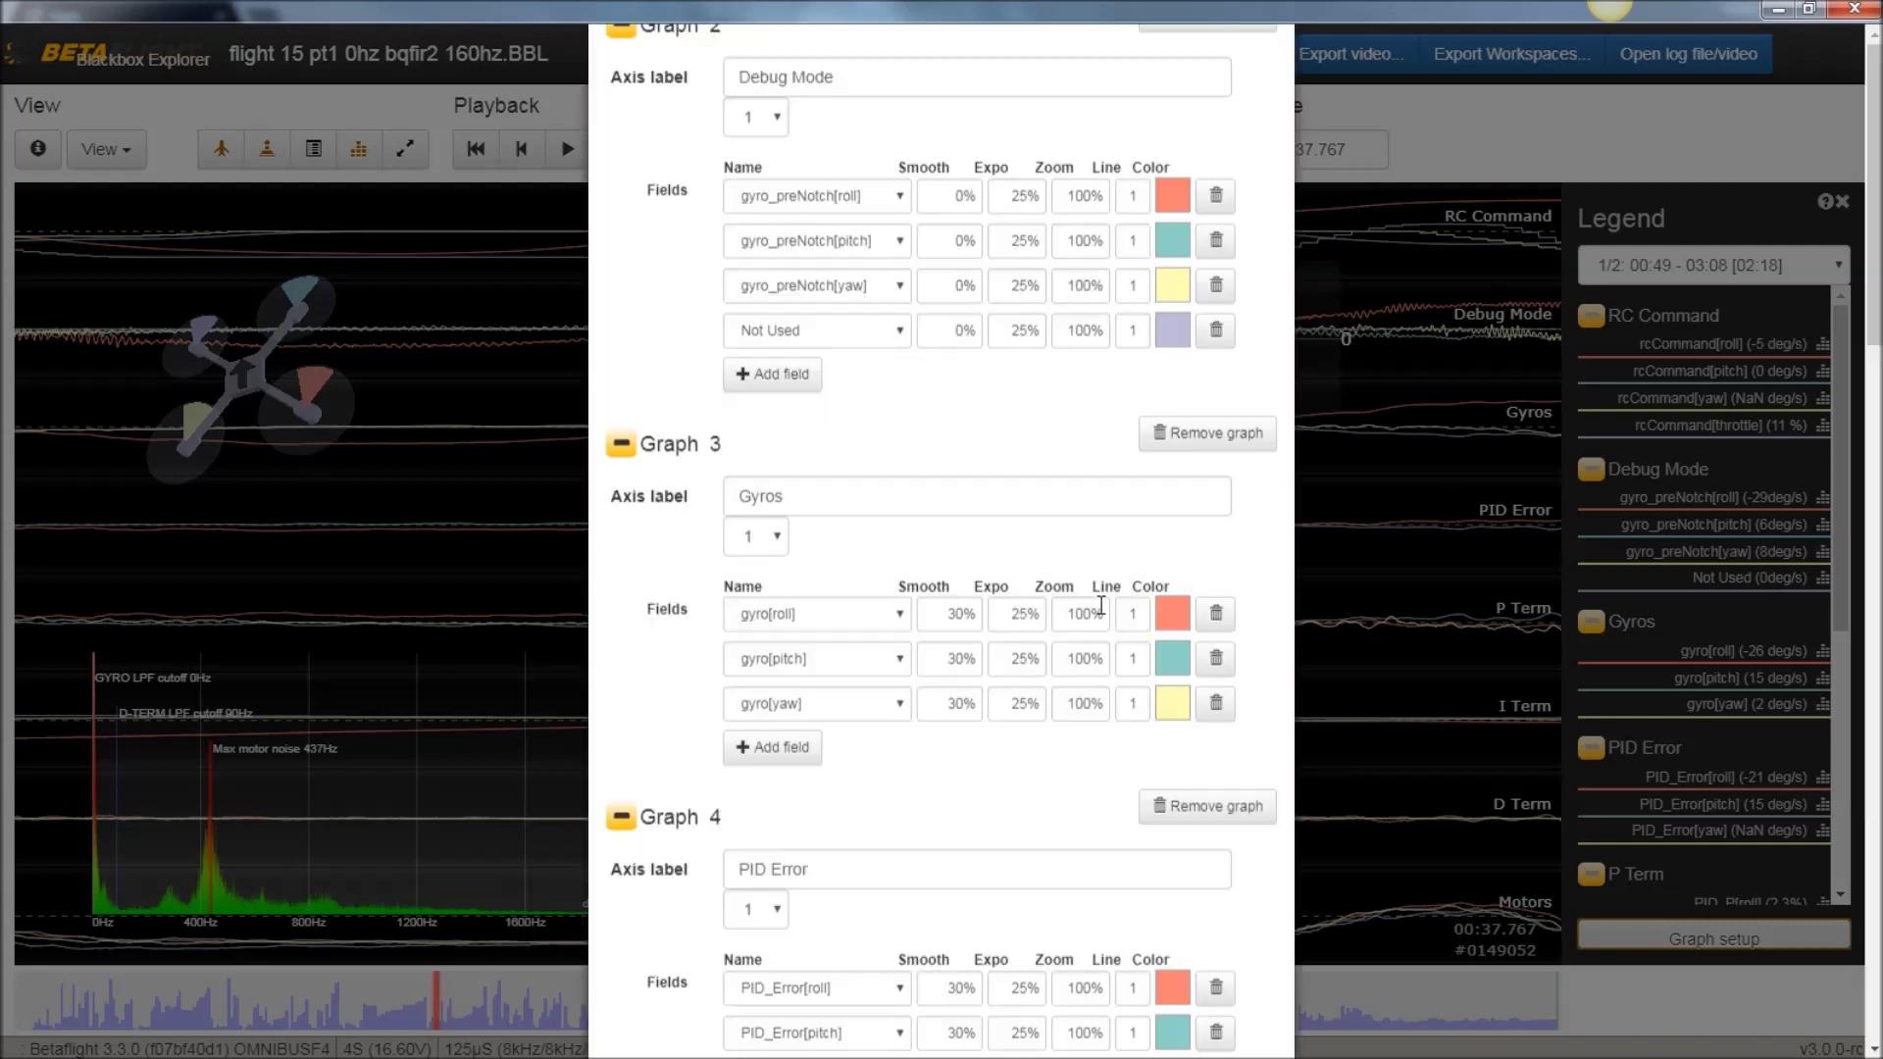
left_click(727, 169)
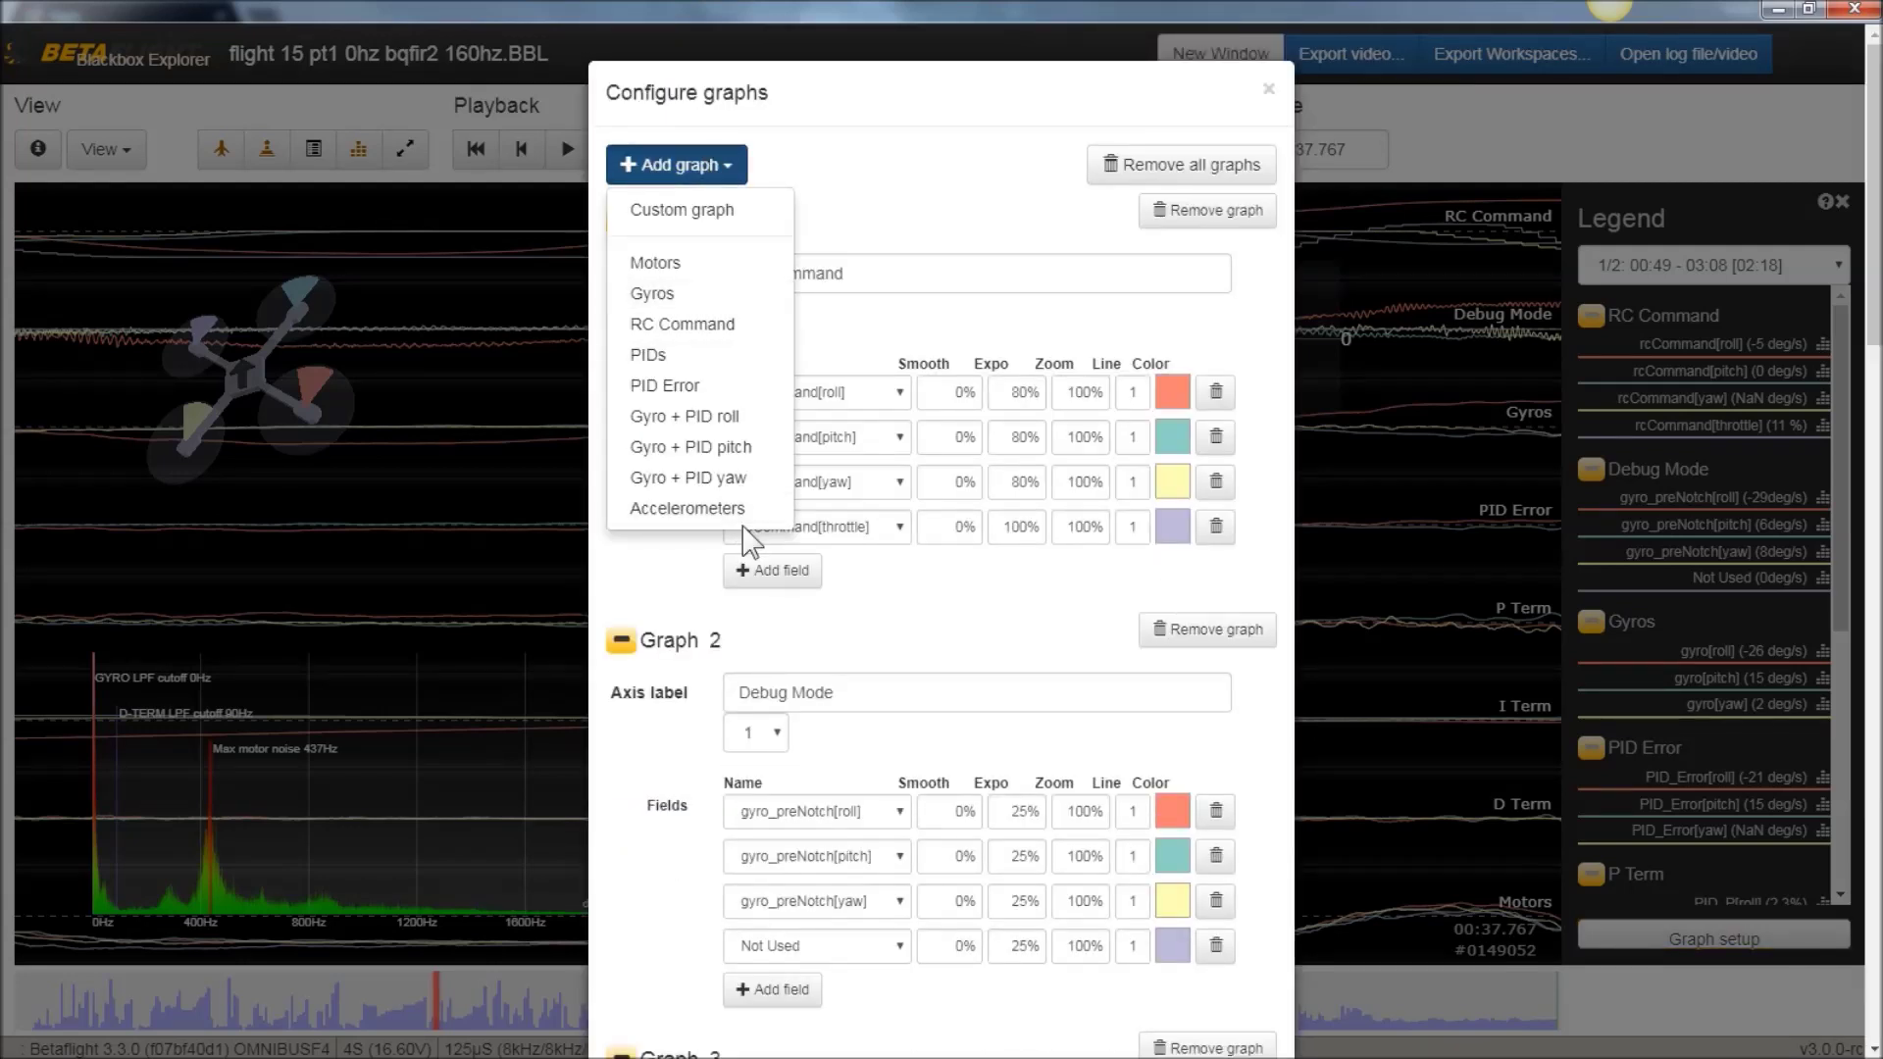
left_click(725, 211)
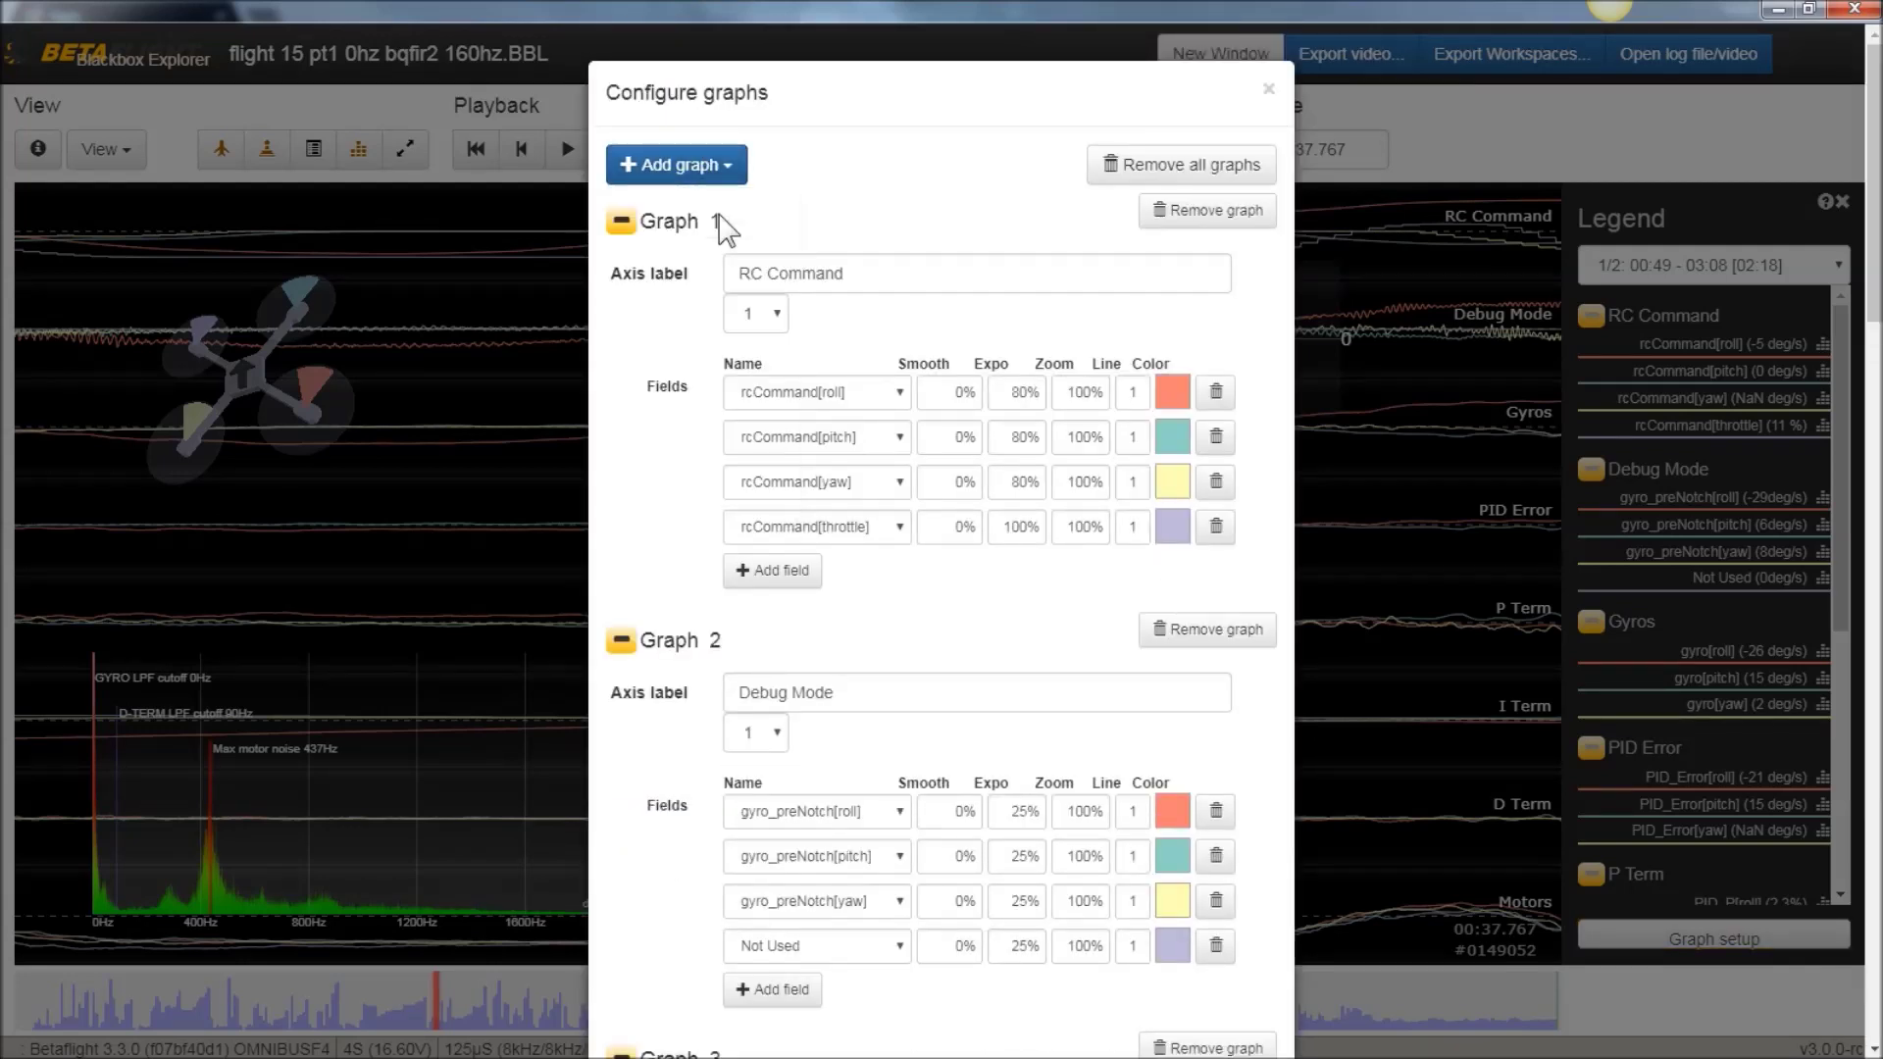
scroll(885, 614, "down", 15)
scroll(889, 613, "down", 10)
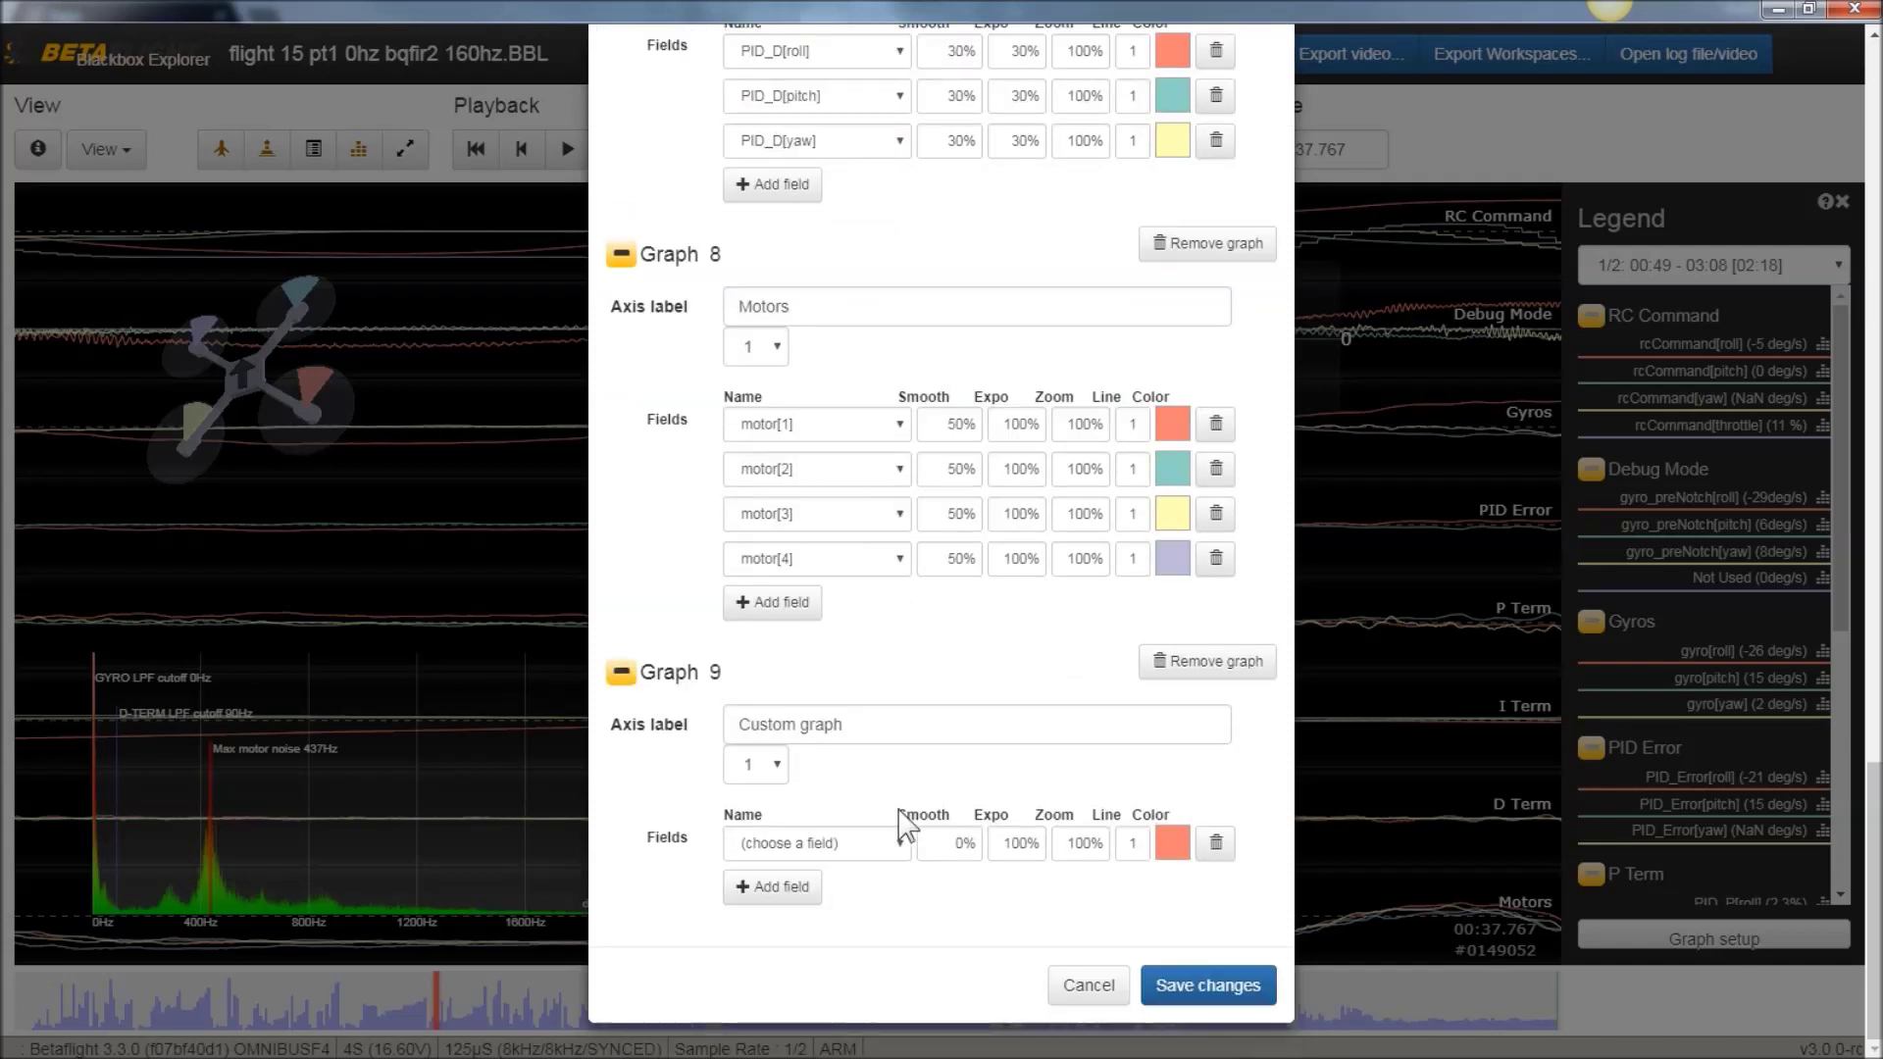
left_click(899, 843)
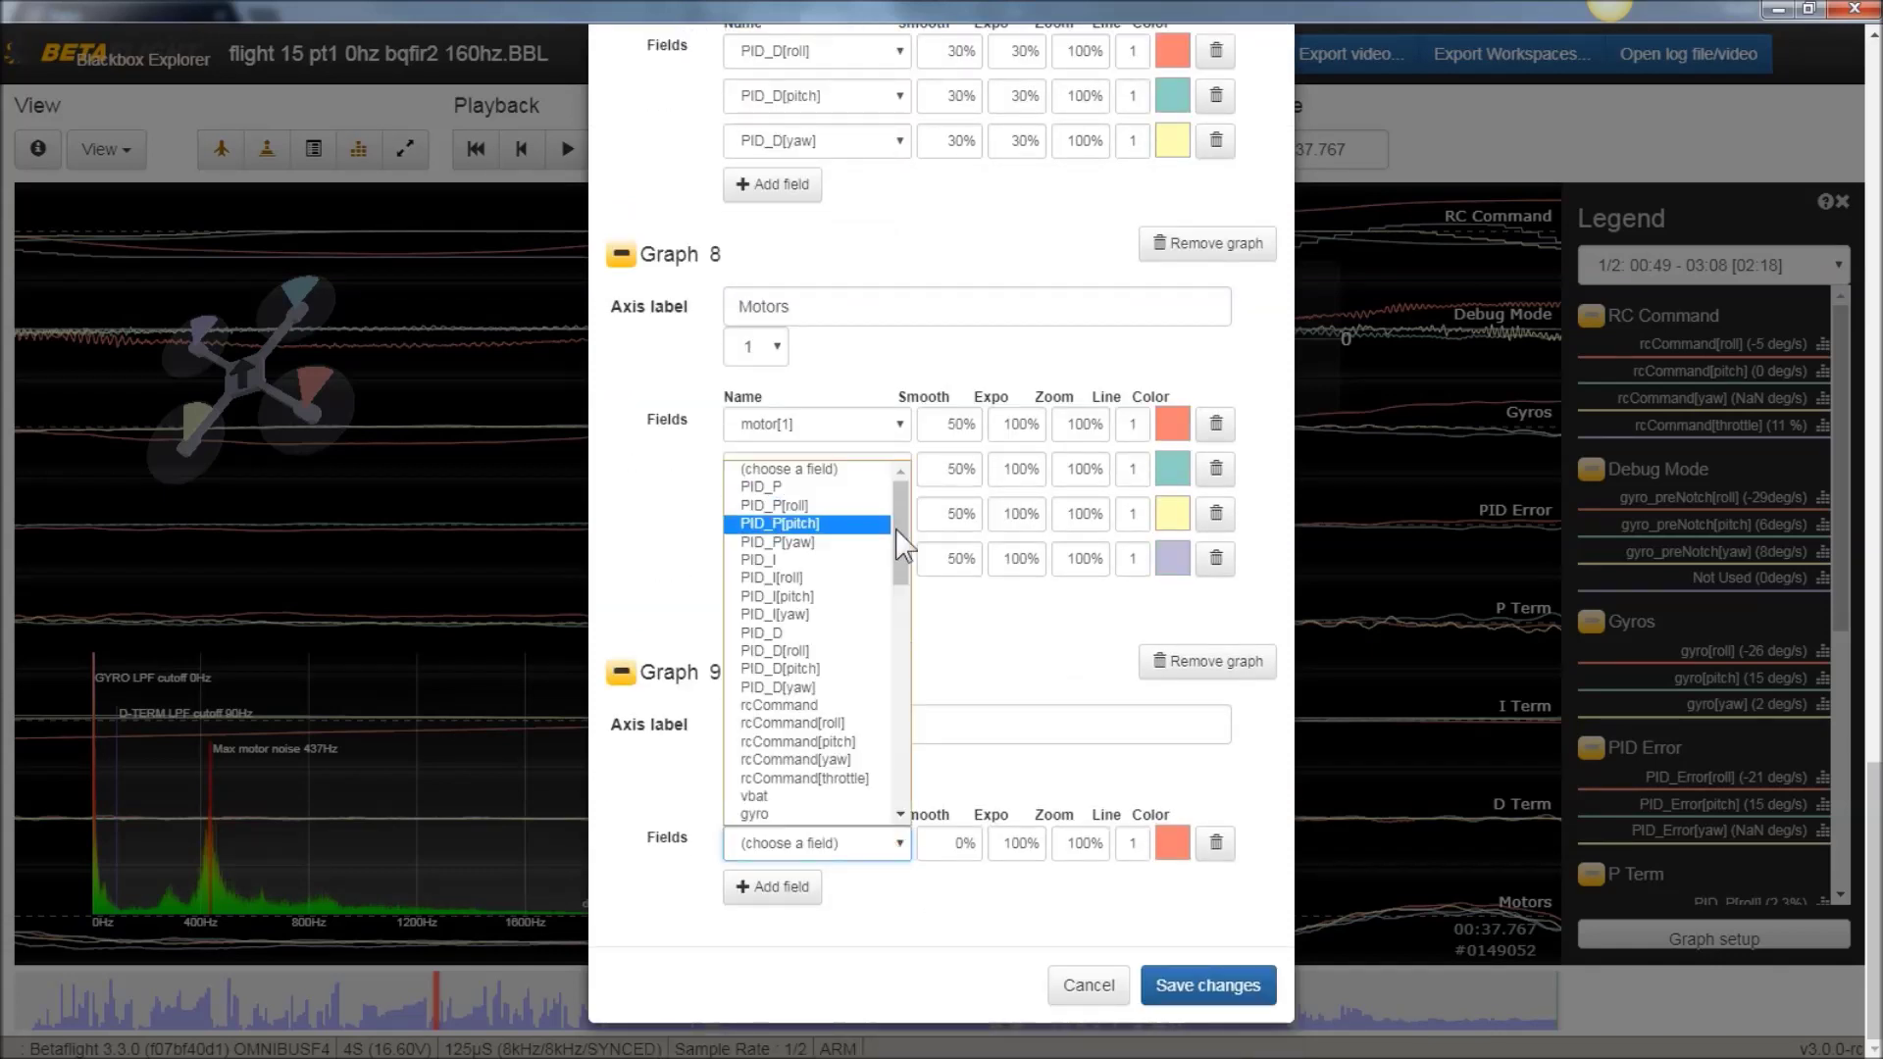
scroll(907, 579, "down", 3)
scroll(910, 579, "down", 3)
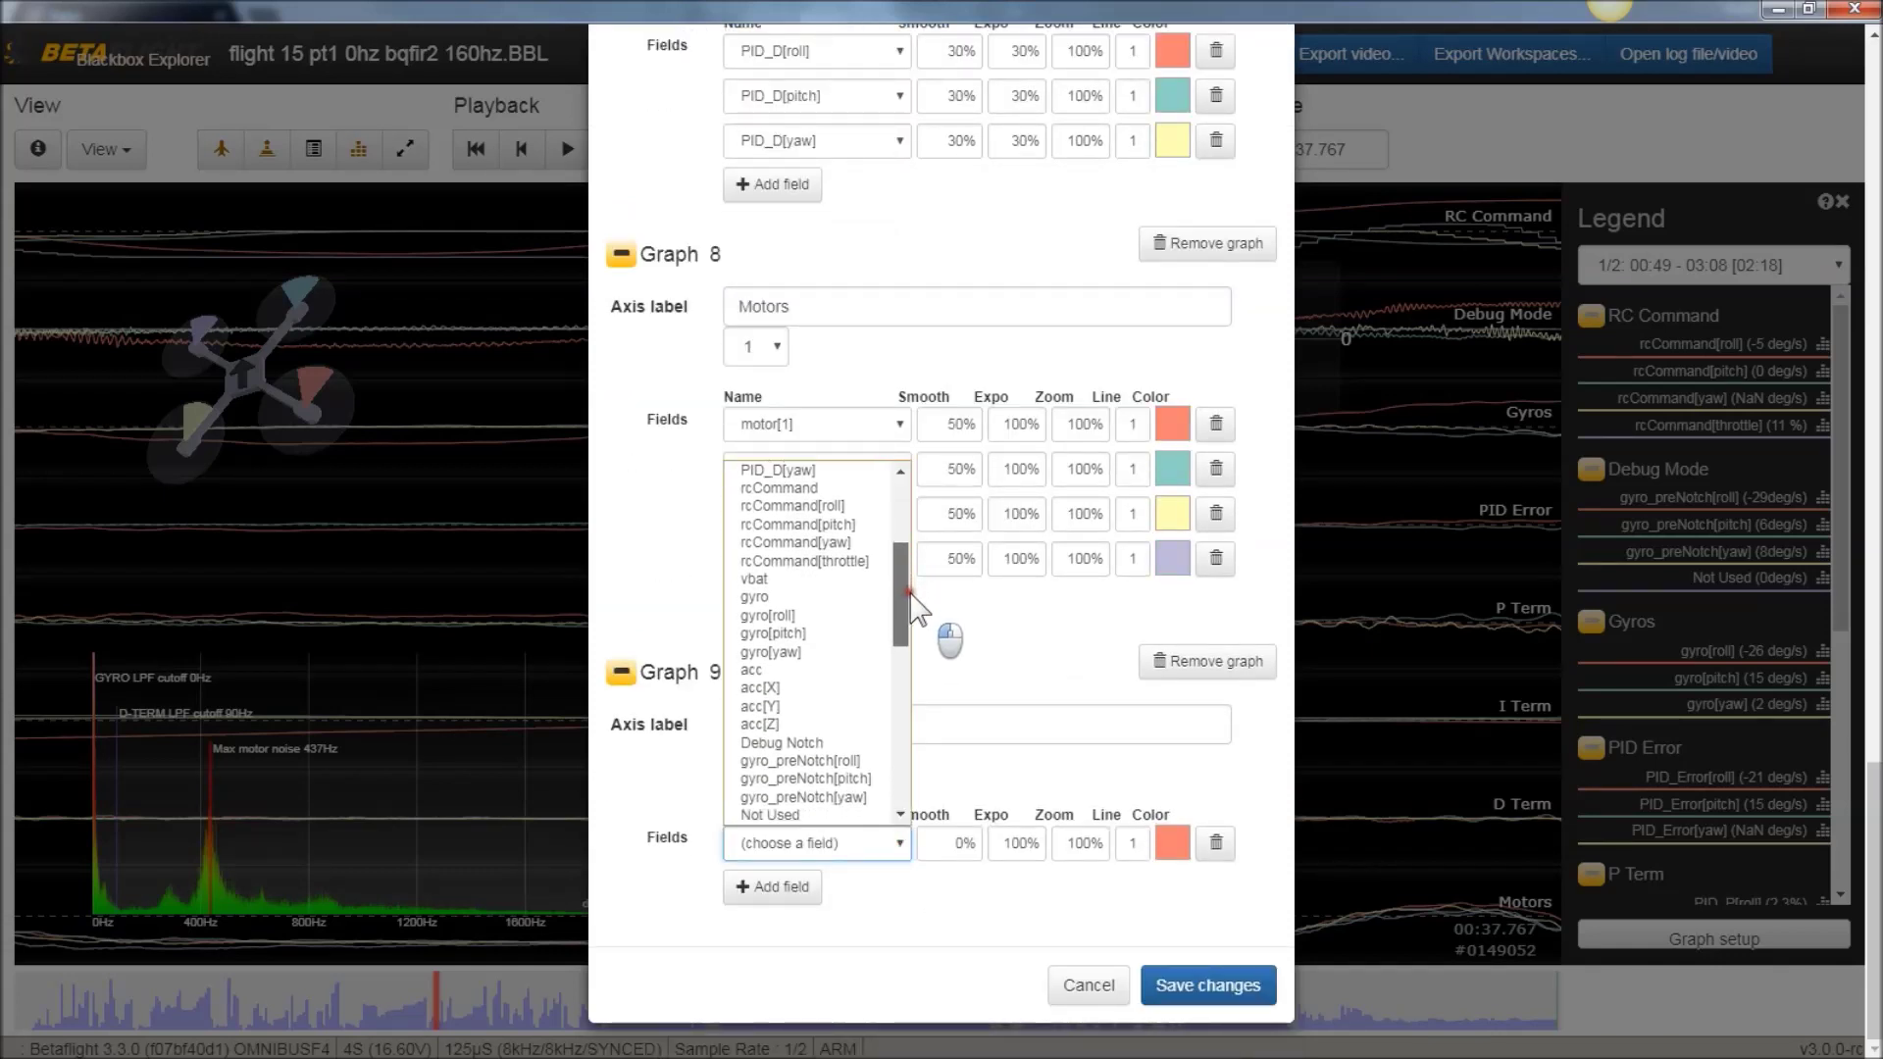
left_click(764, 735)
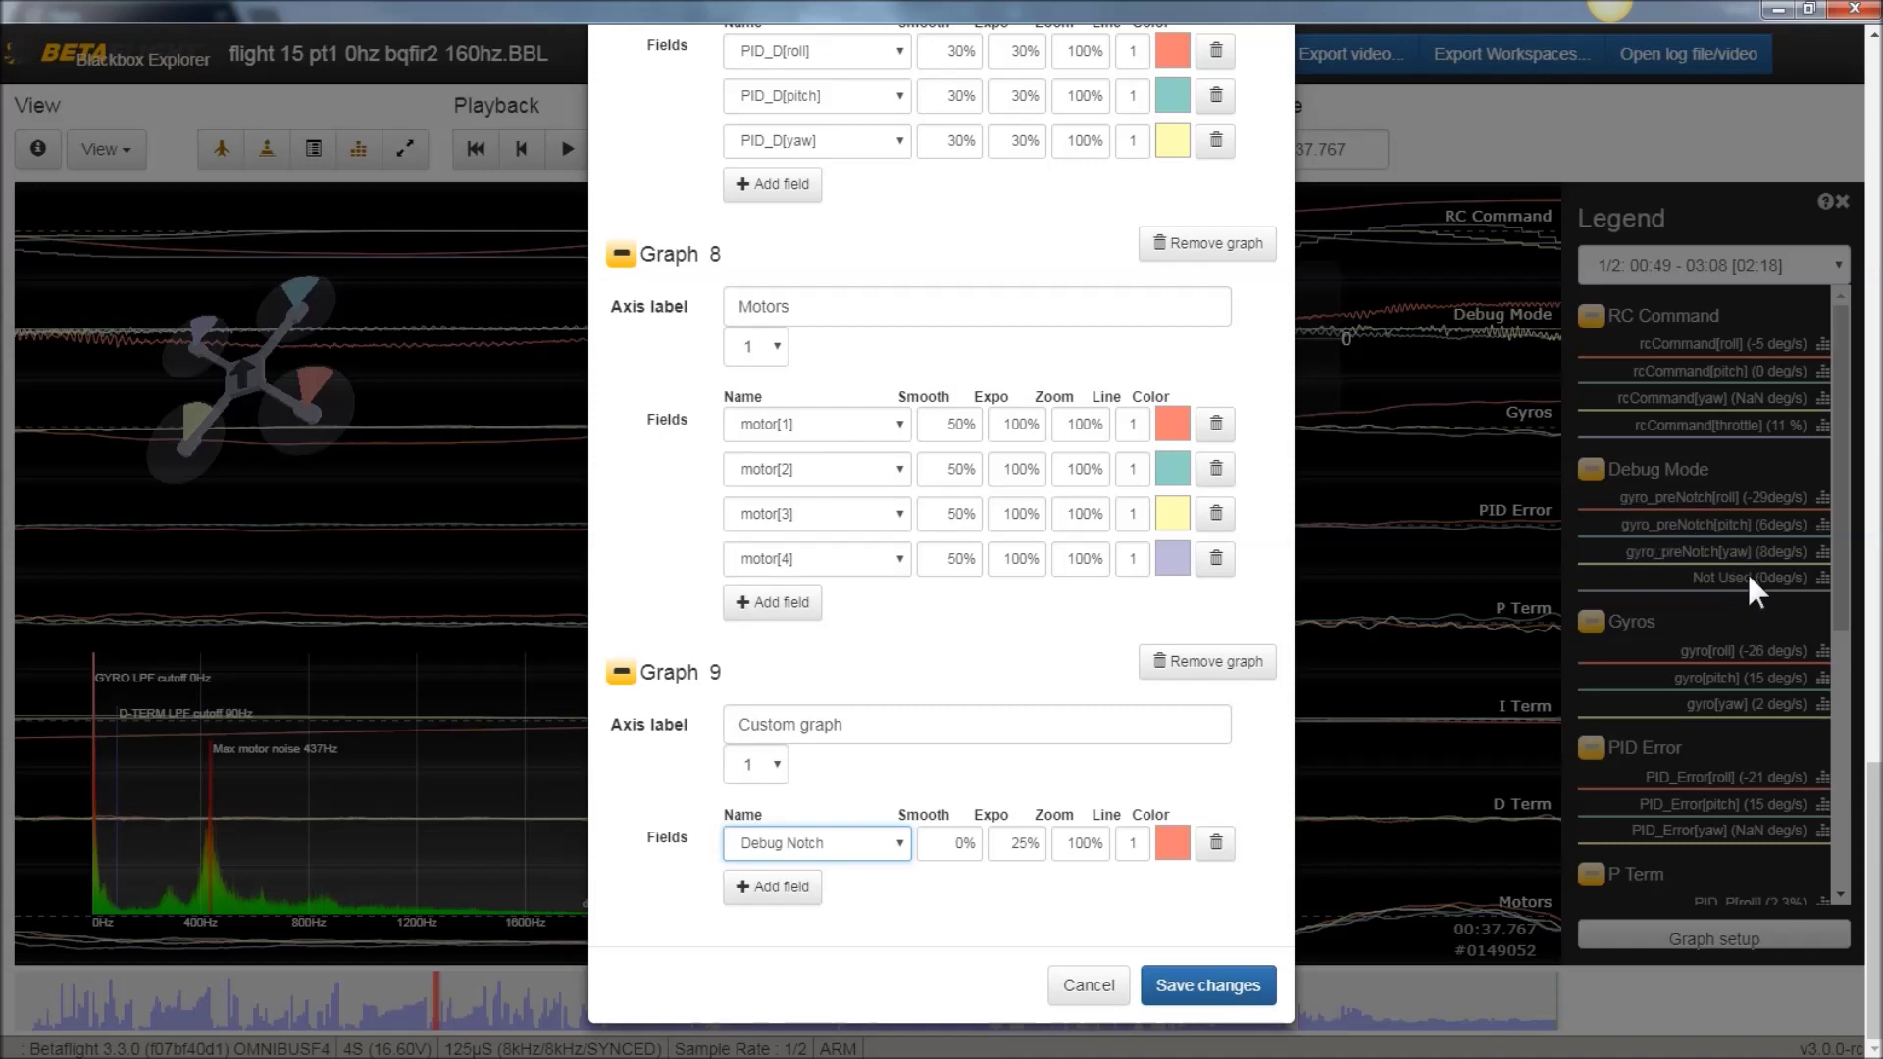
left_click(1097, 987)
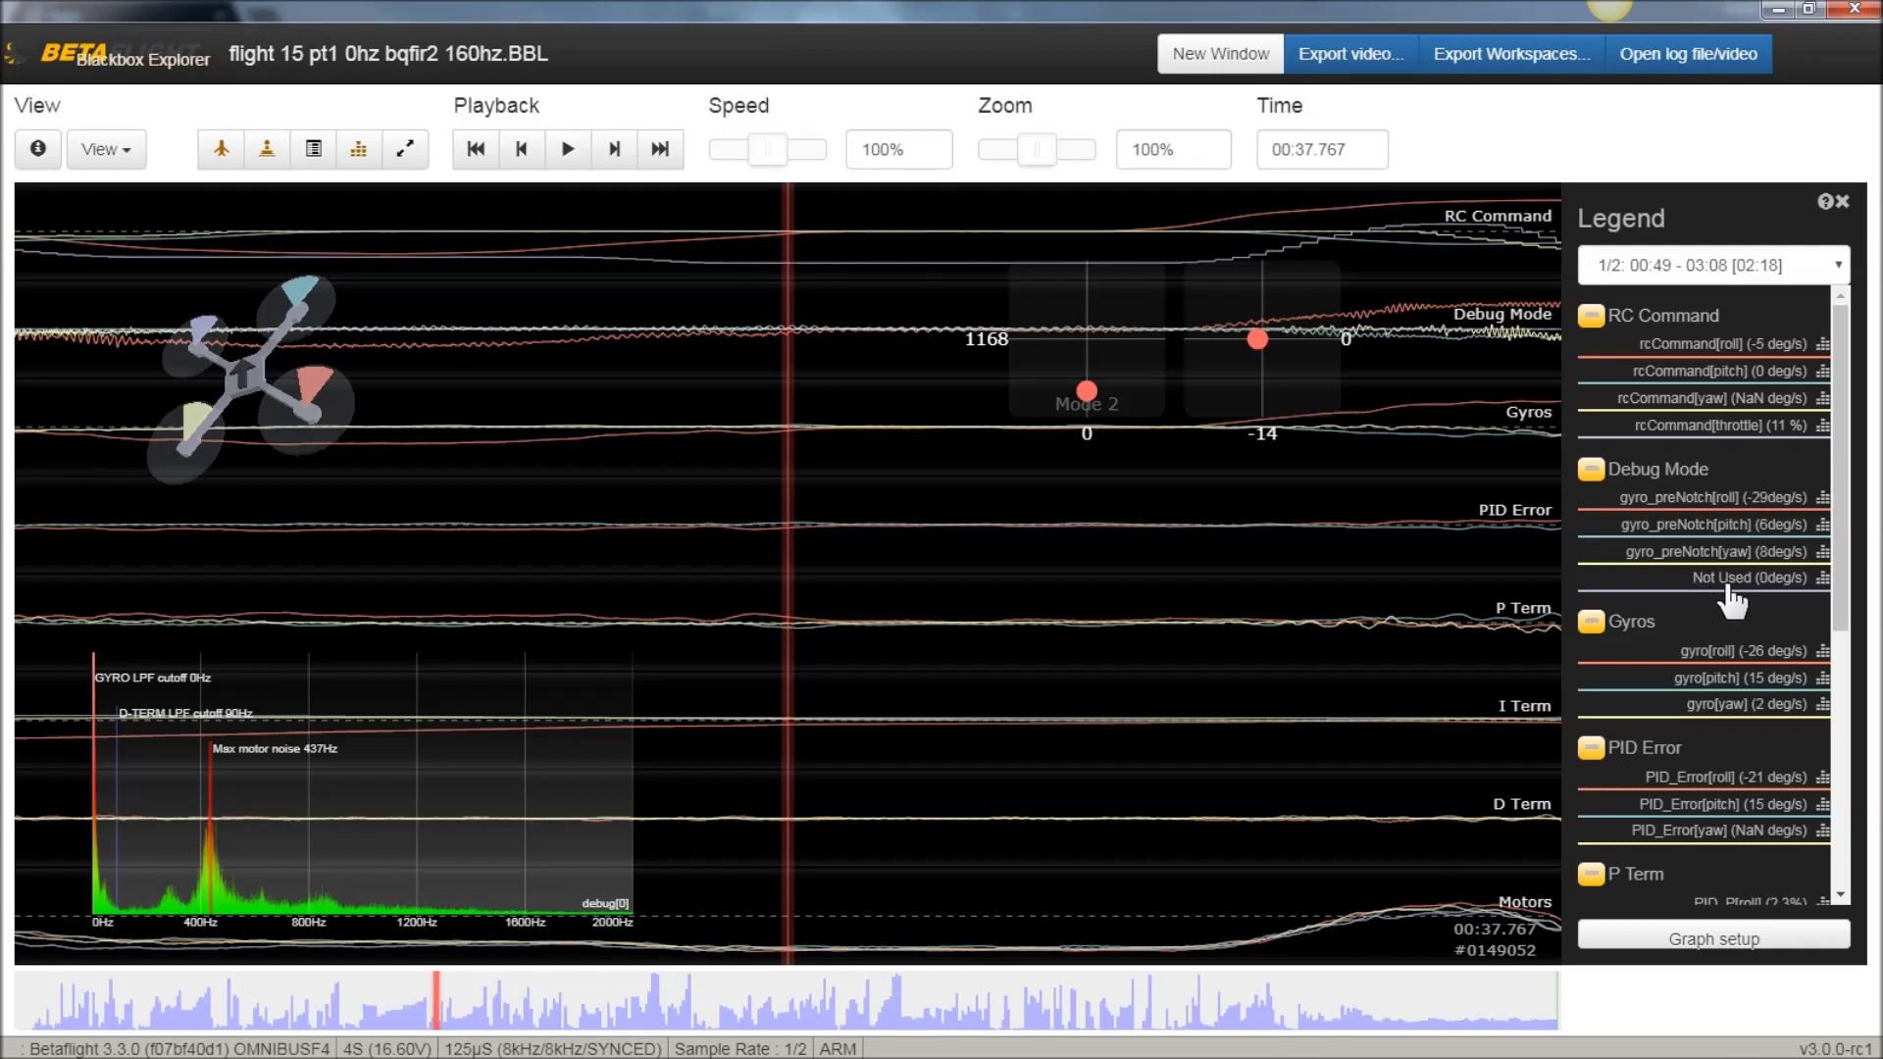
In Graph setup, delete the Debug Mode graph's Not Used field and save the changes.
left_click(1717, 941)
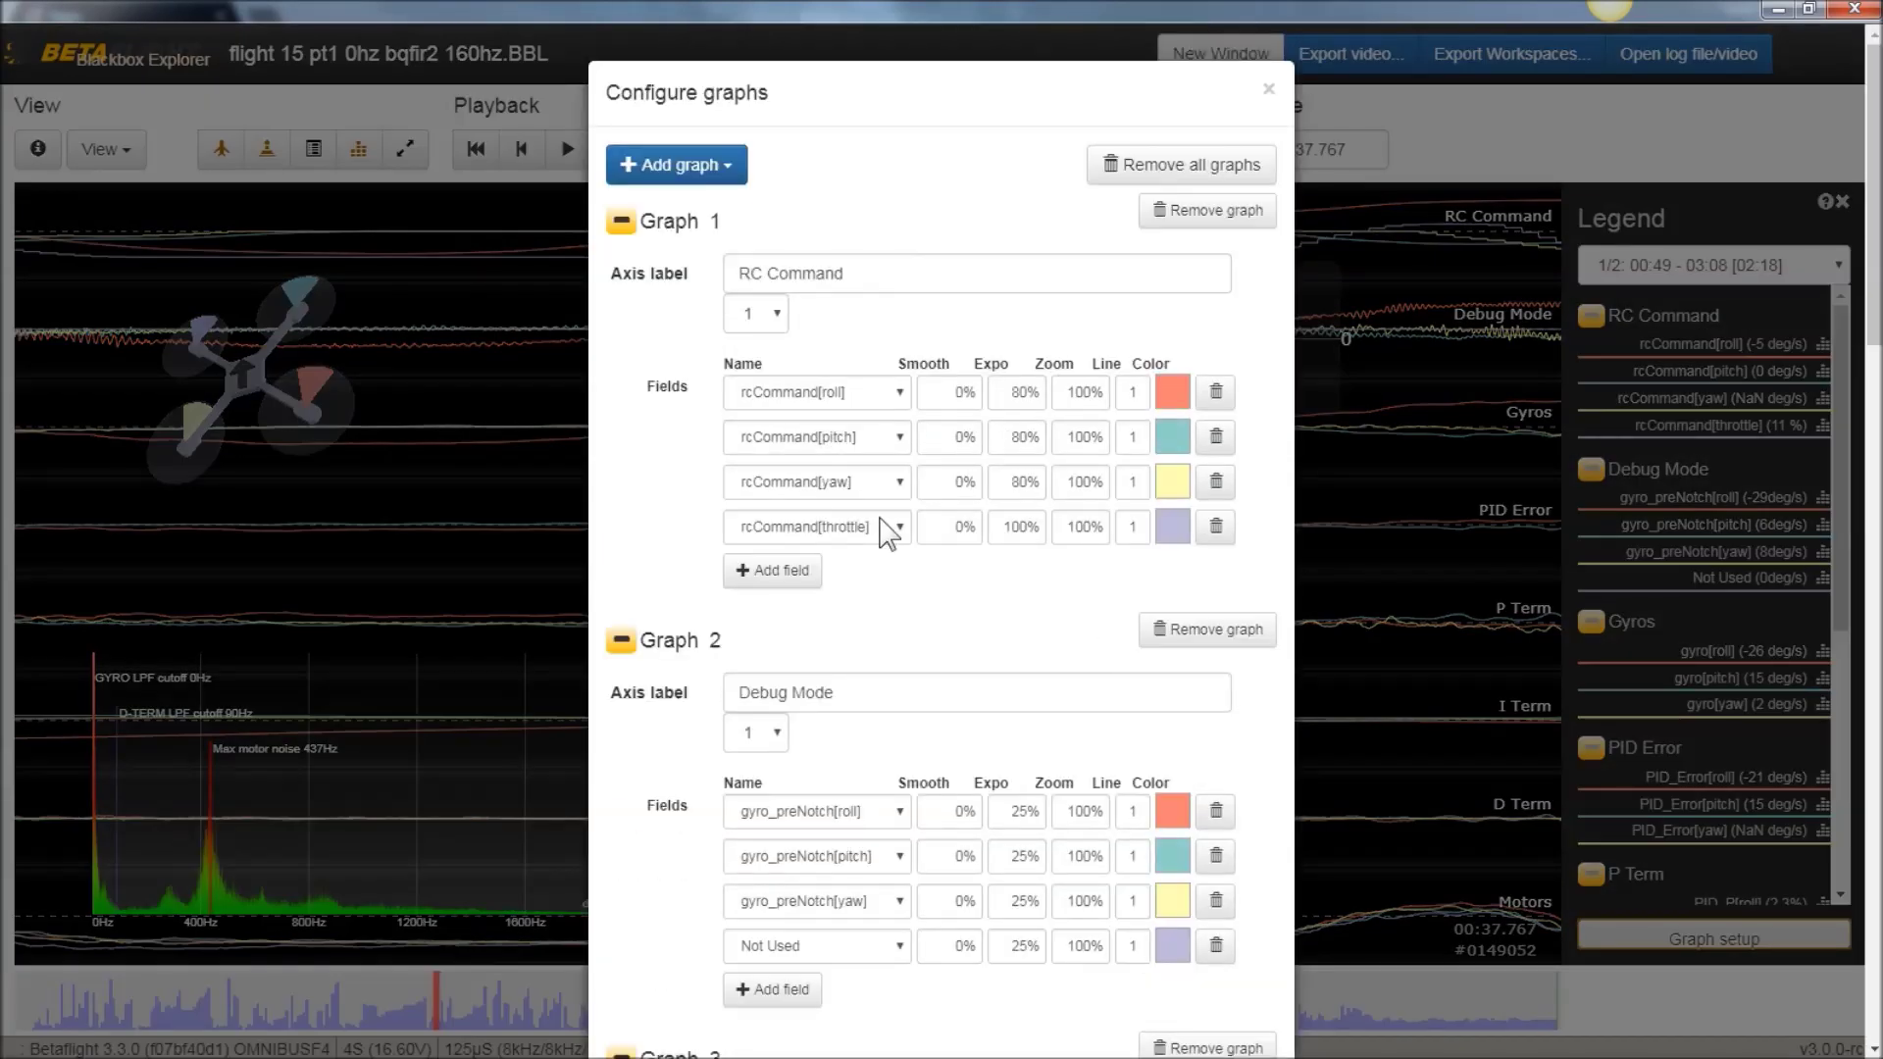
scroll(880, 546, "down", 3)
scroll(880, 546, "down", 6)
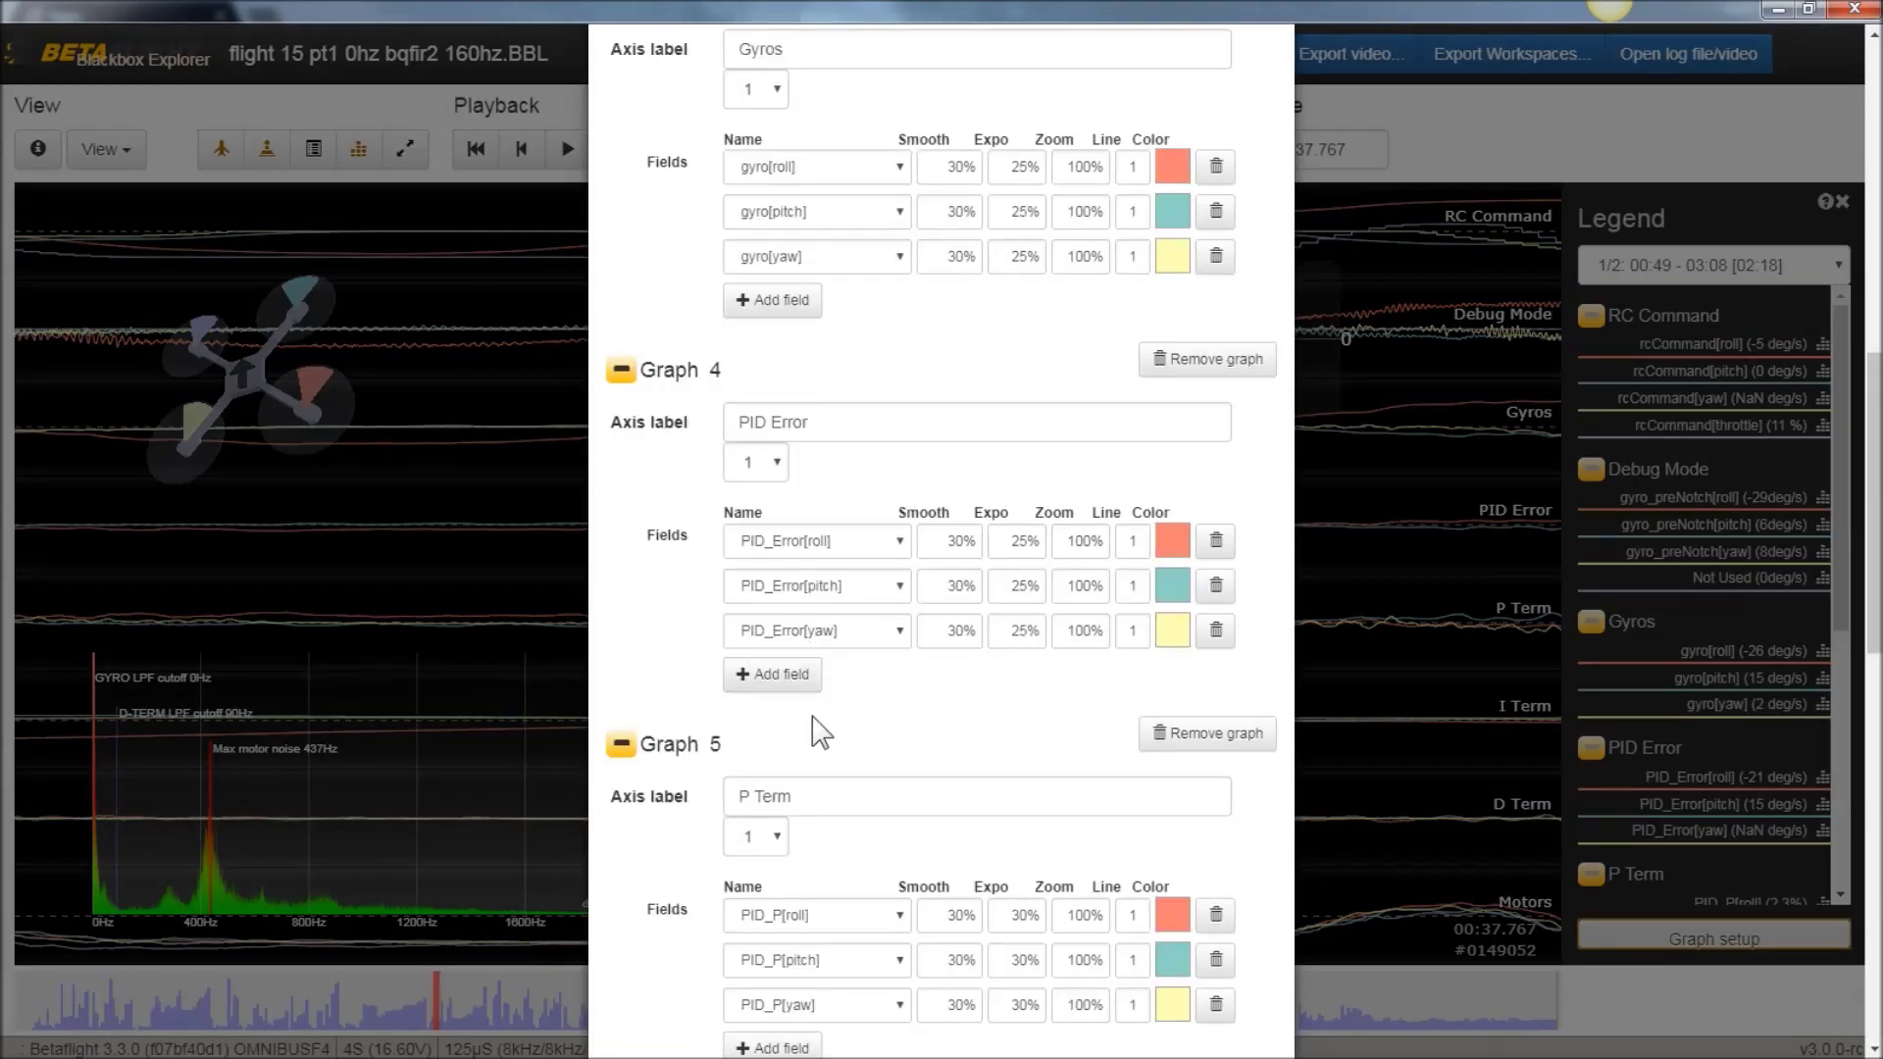
scroll(824, 688, "down", 6)
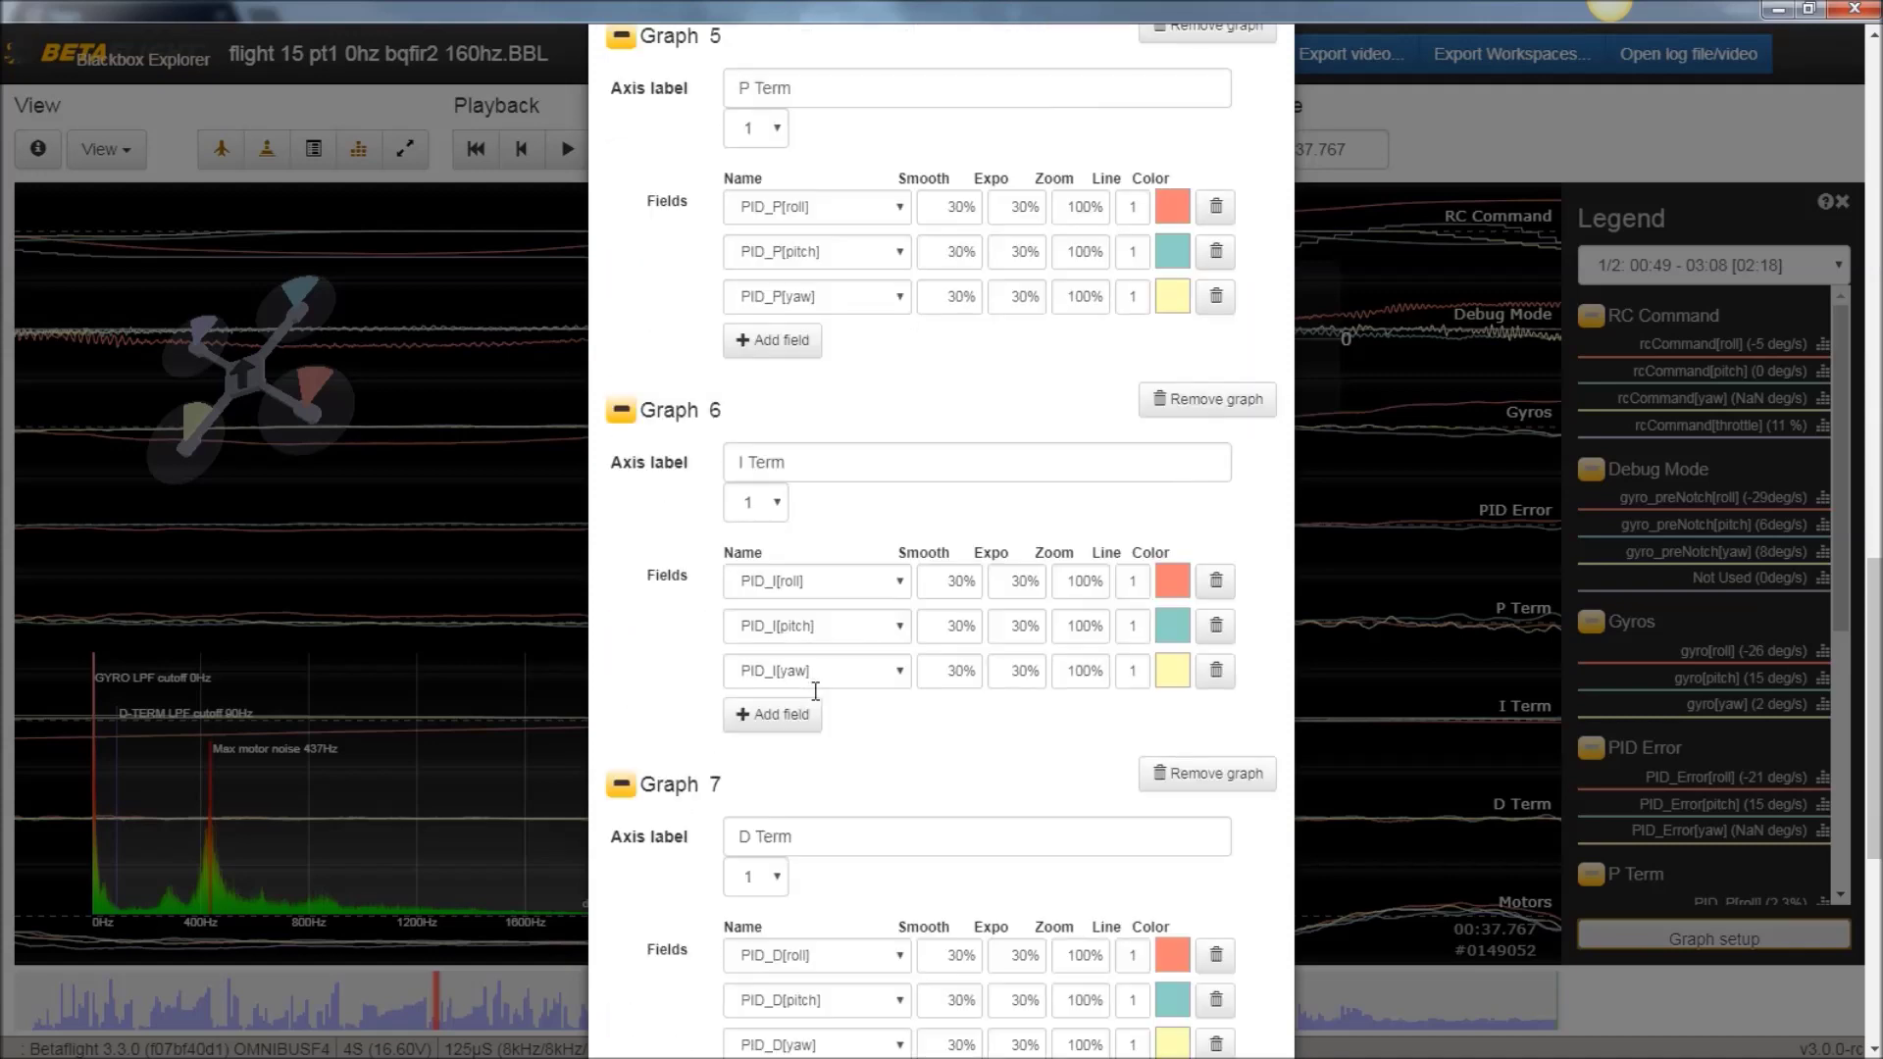
scroll(814, 692, "down", 4)
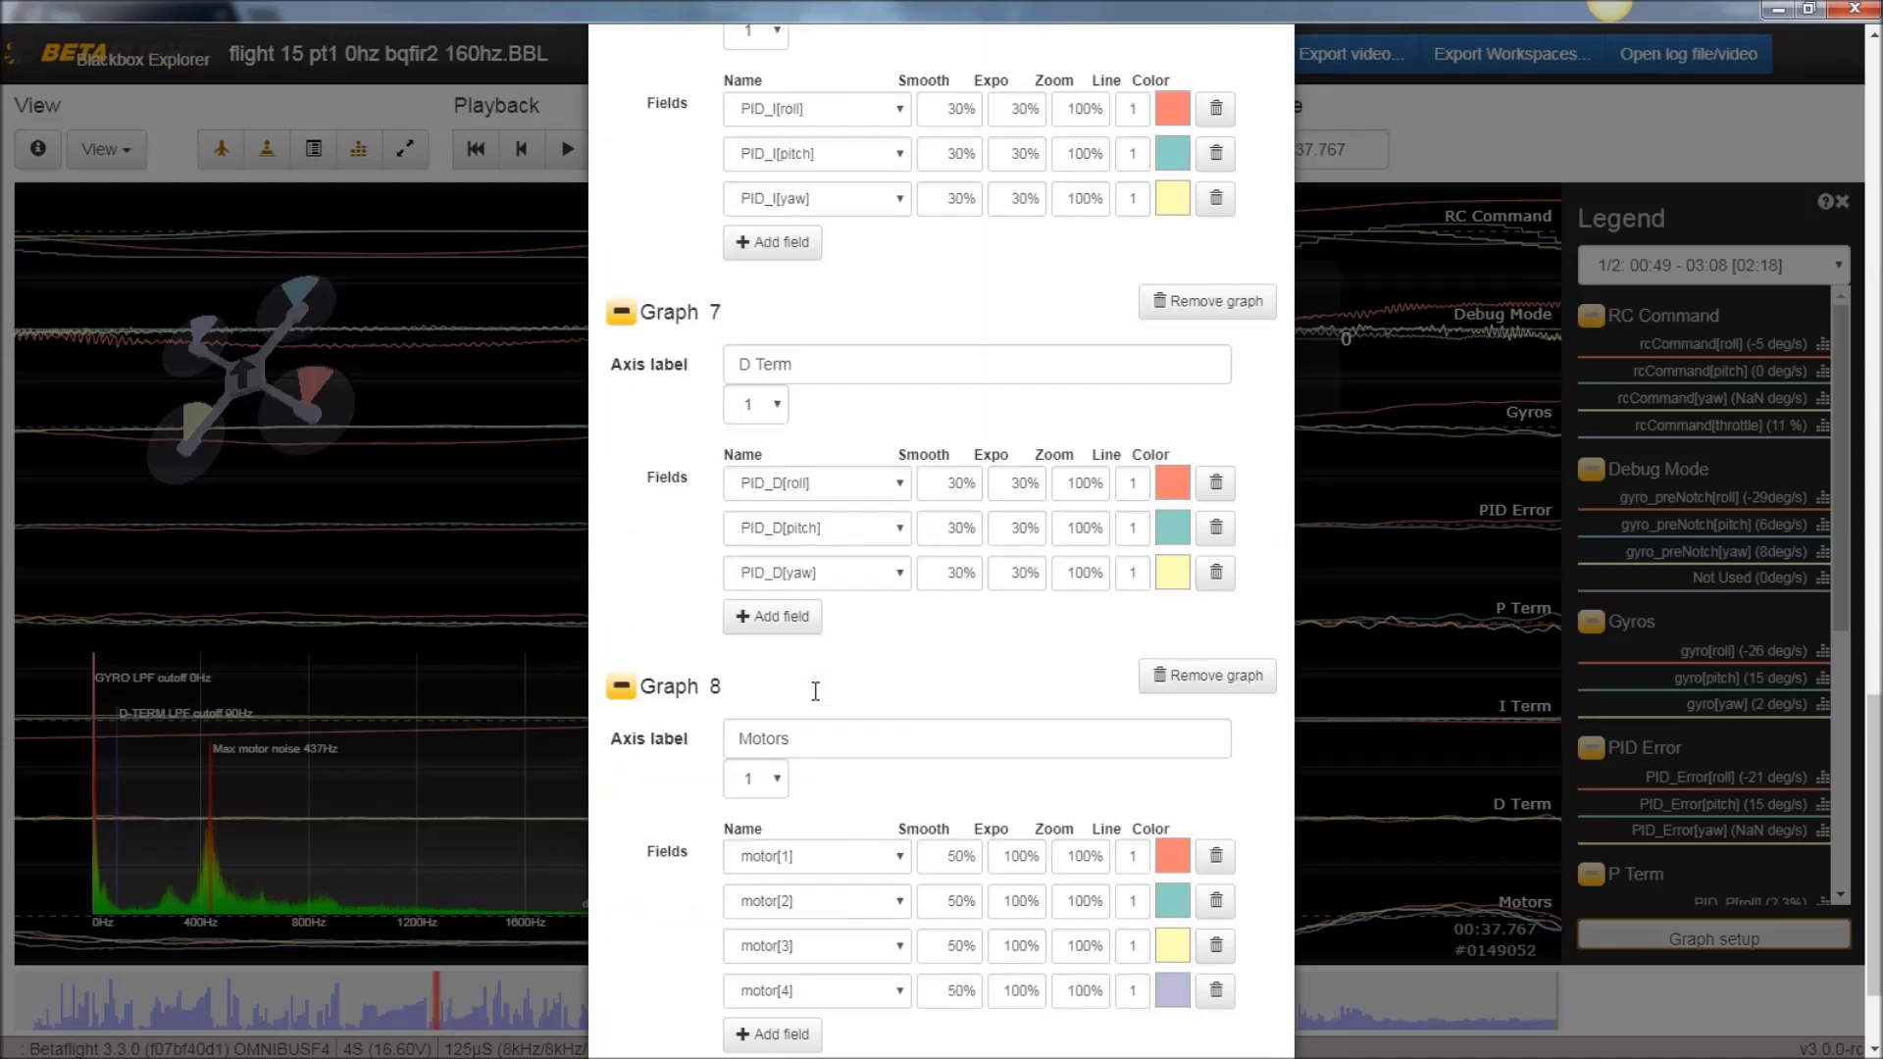
scroll(815, 692, "down", 1)
scroll(815, 691, "up", 13)
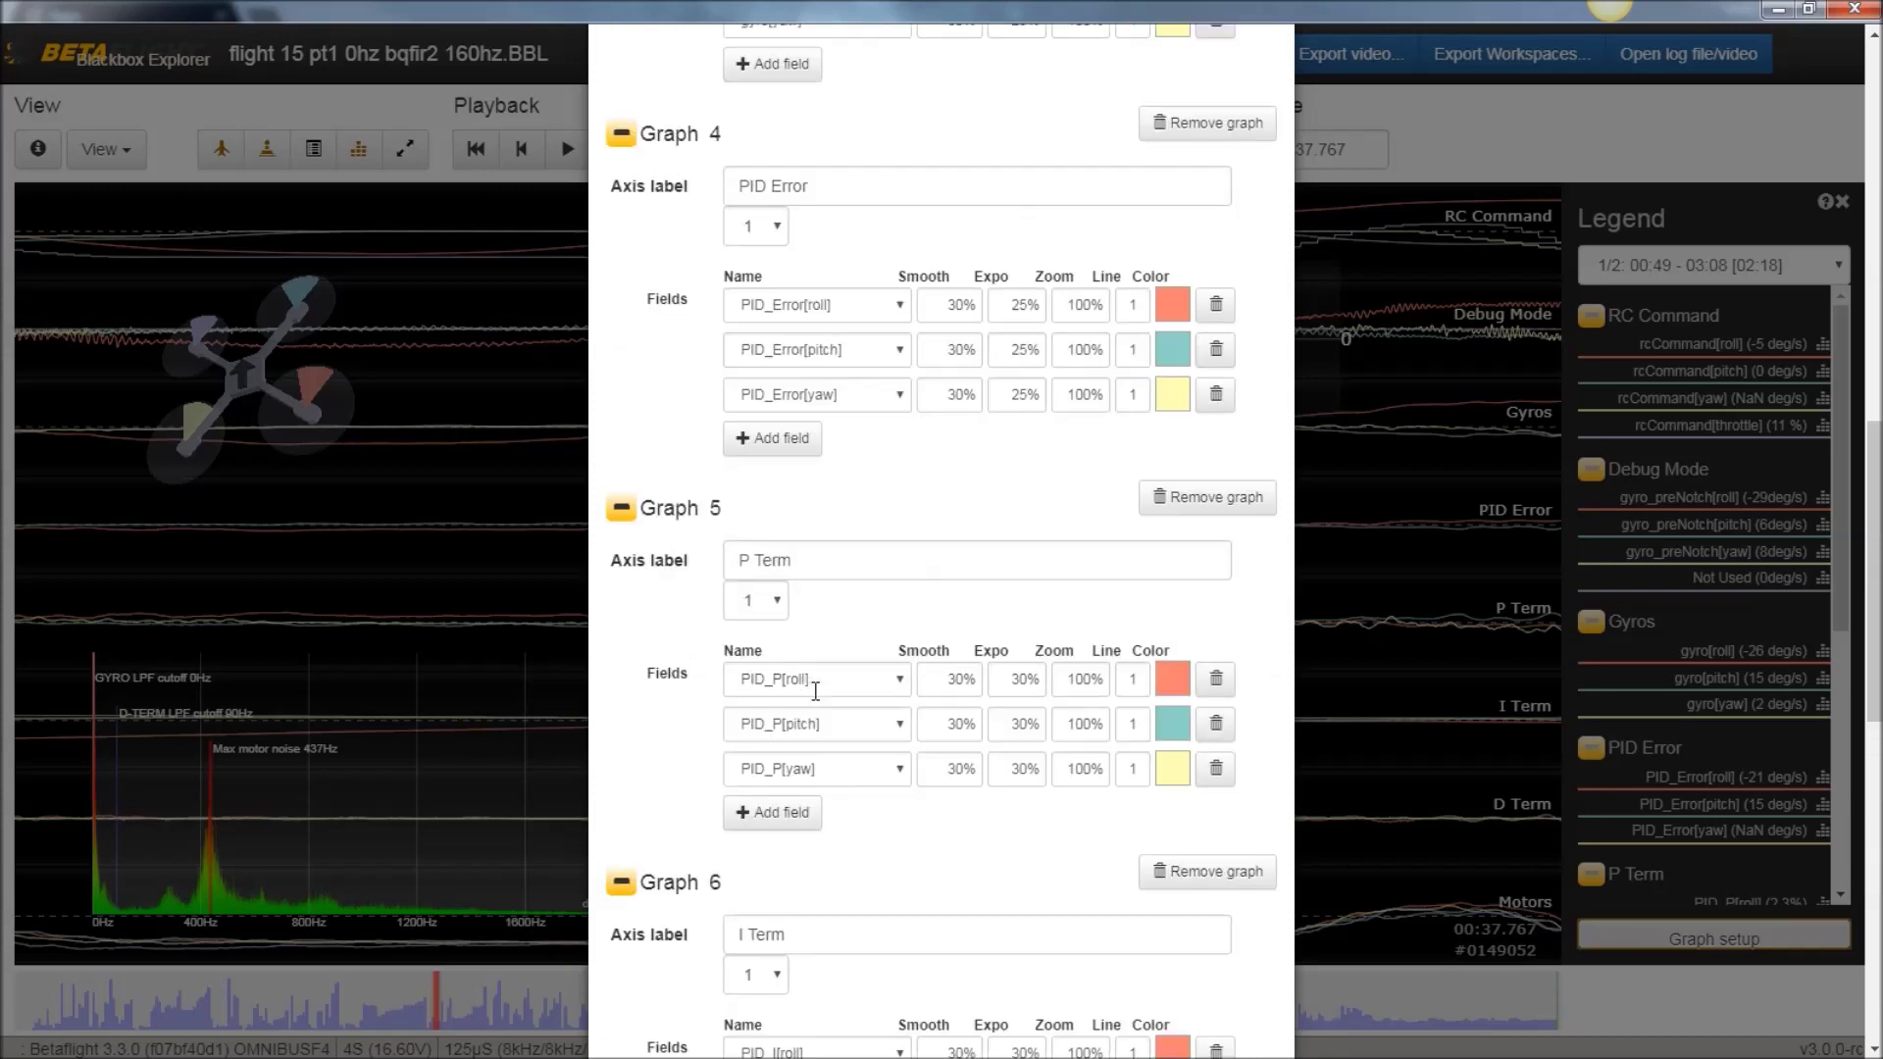
scroll(815, 692, "up", 5)
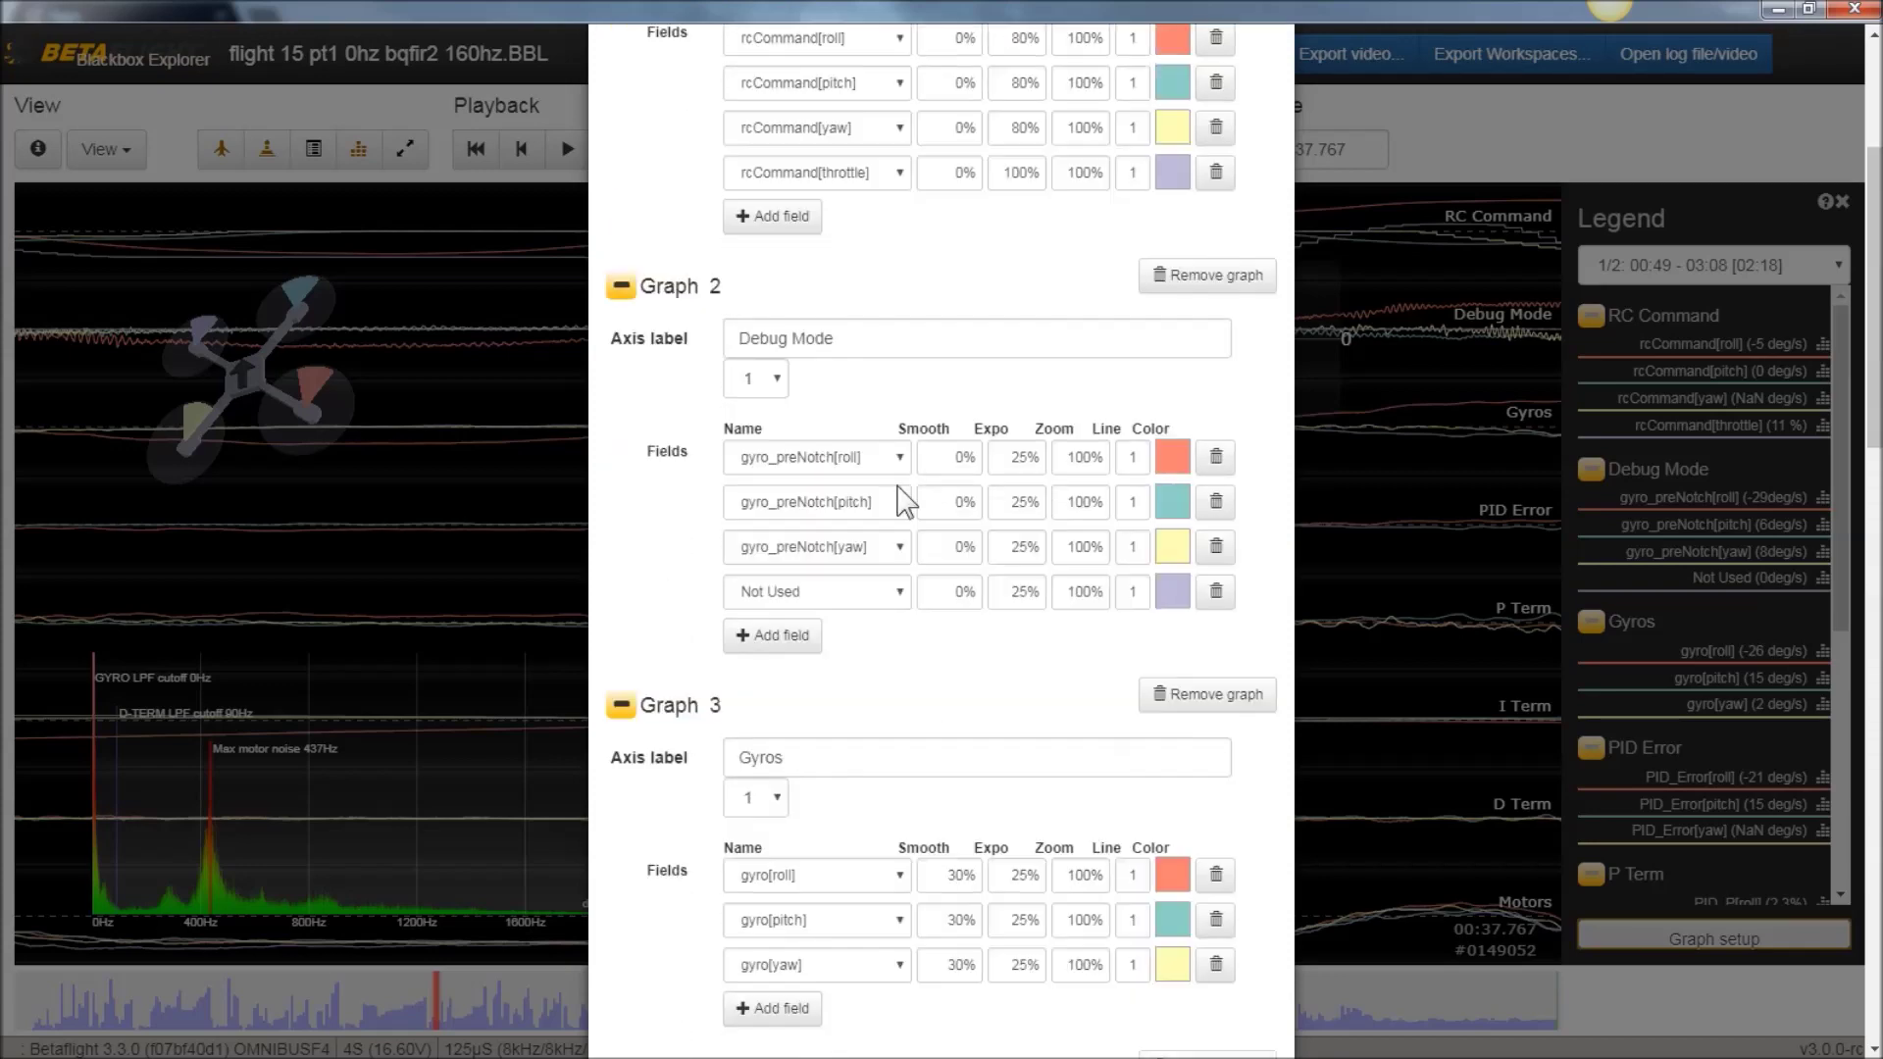
left_click(1216, 592)
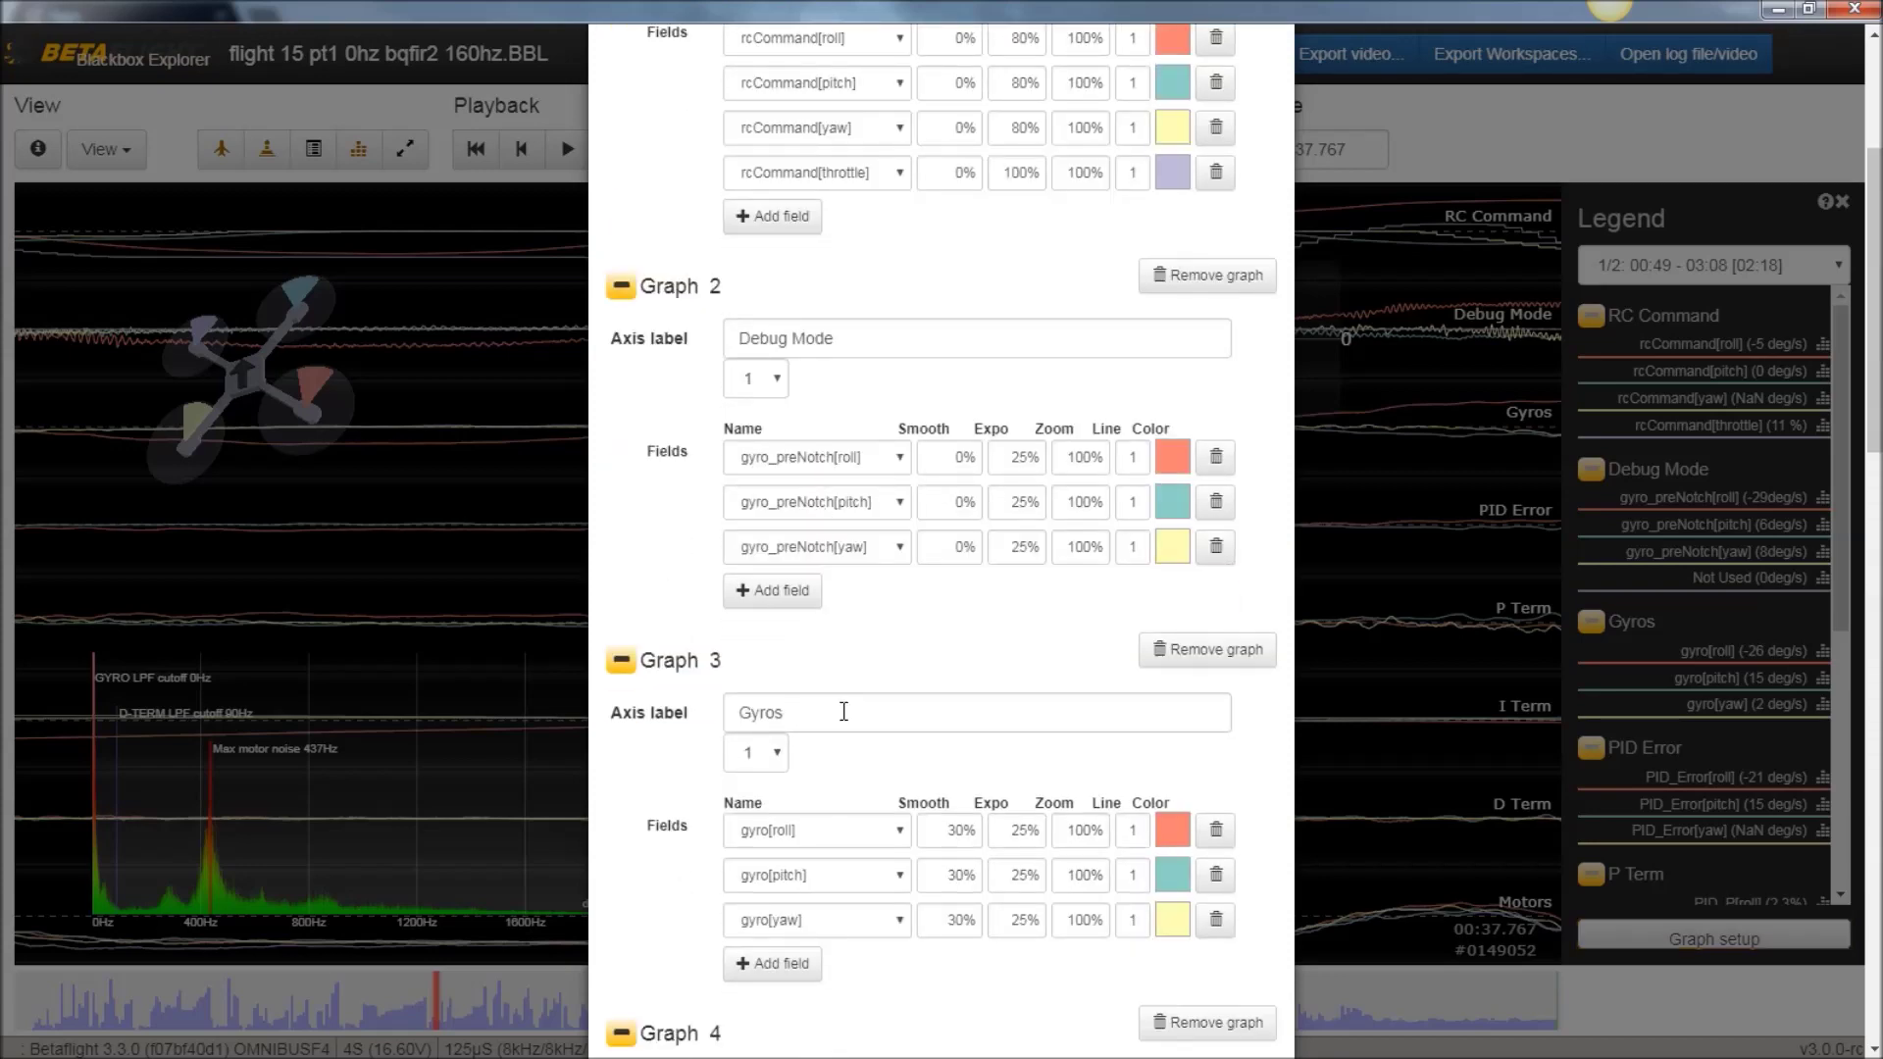
scroll(843, 711, "down", 20)
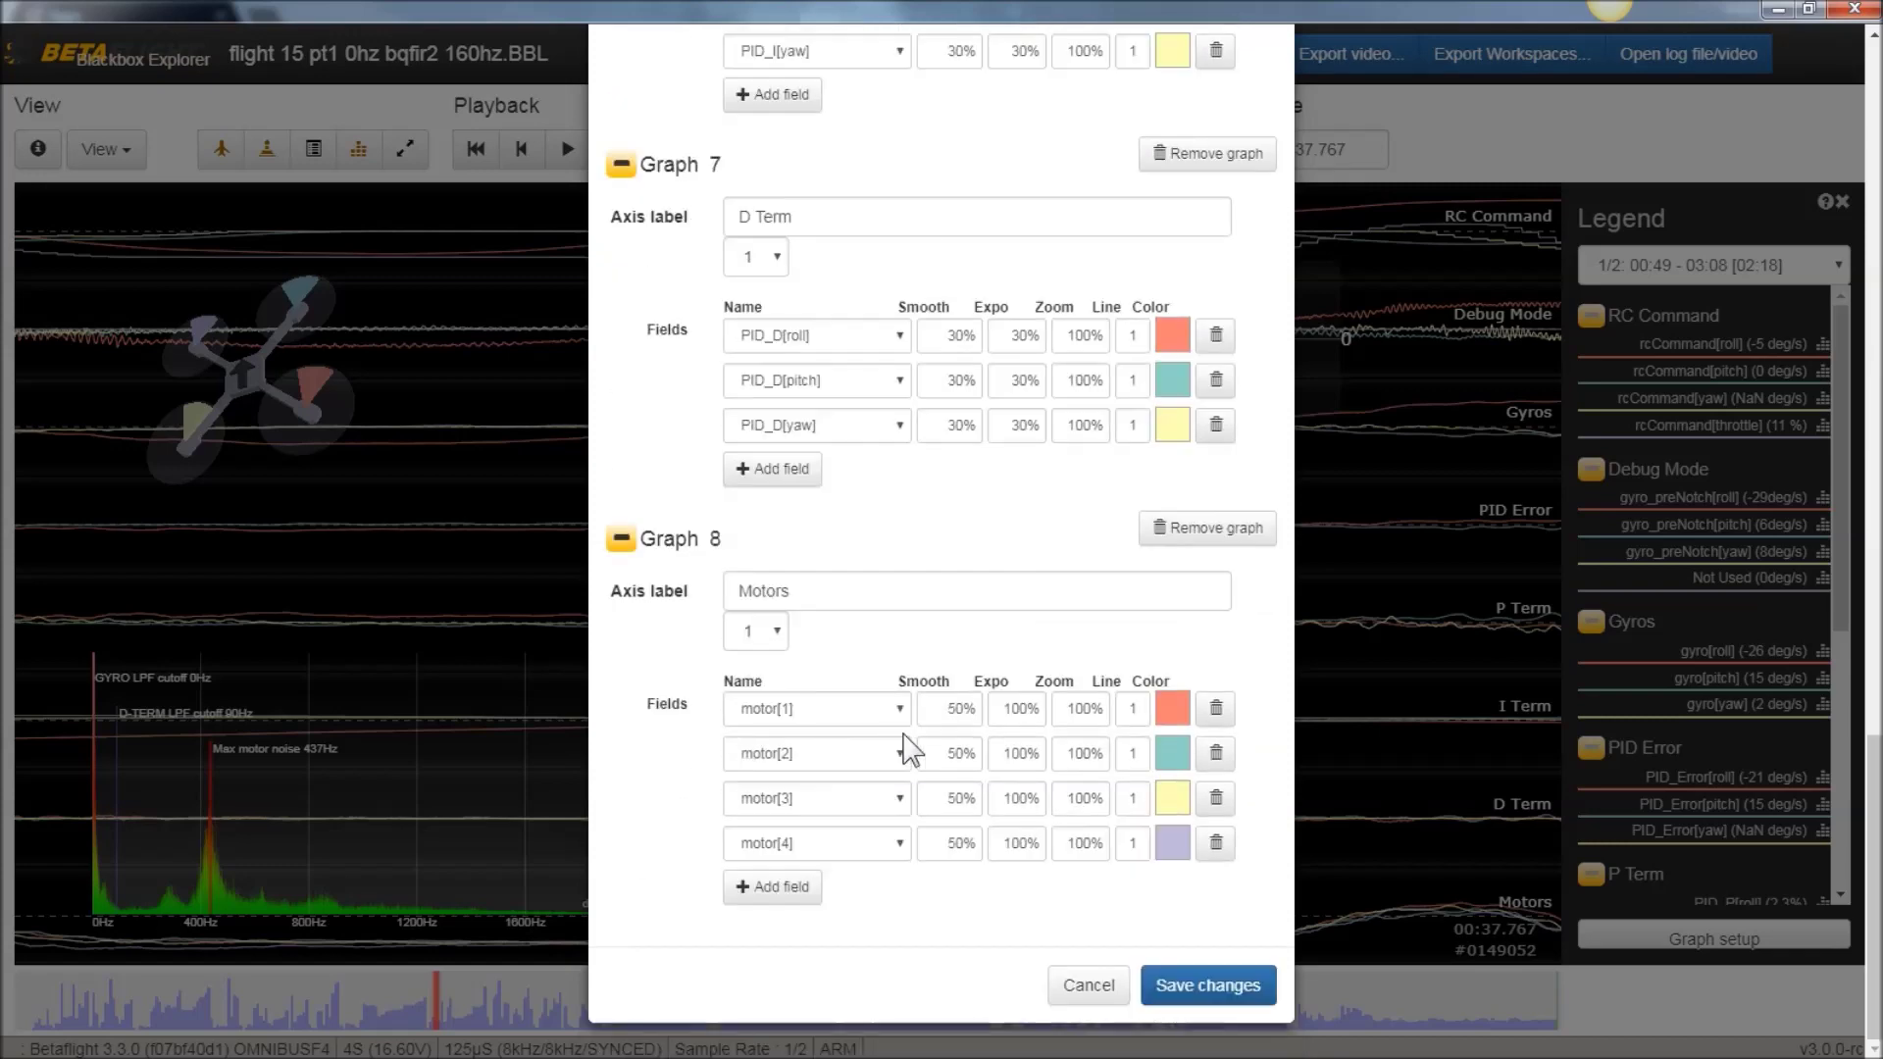
left_click(1198, 988)
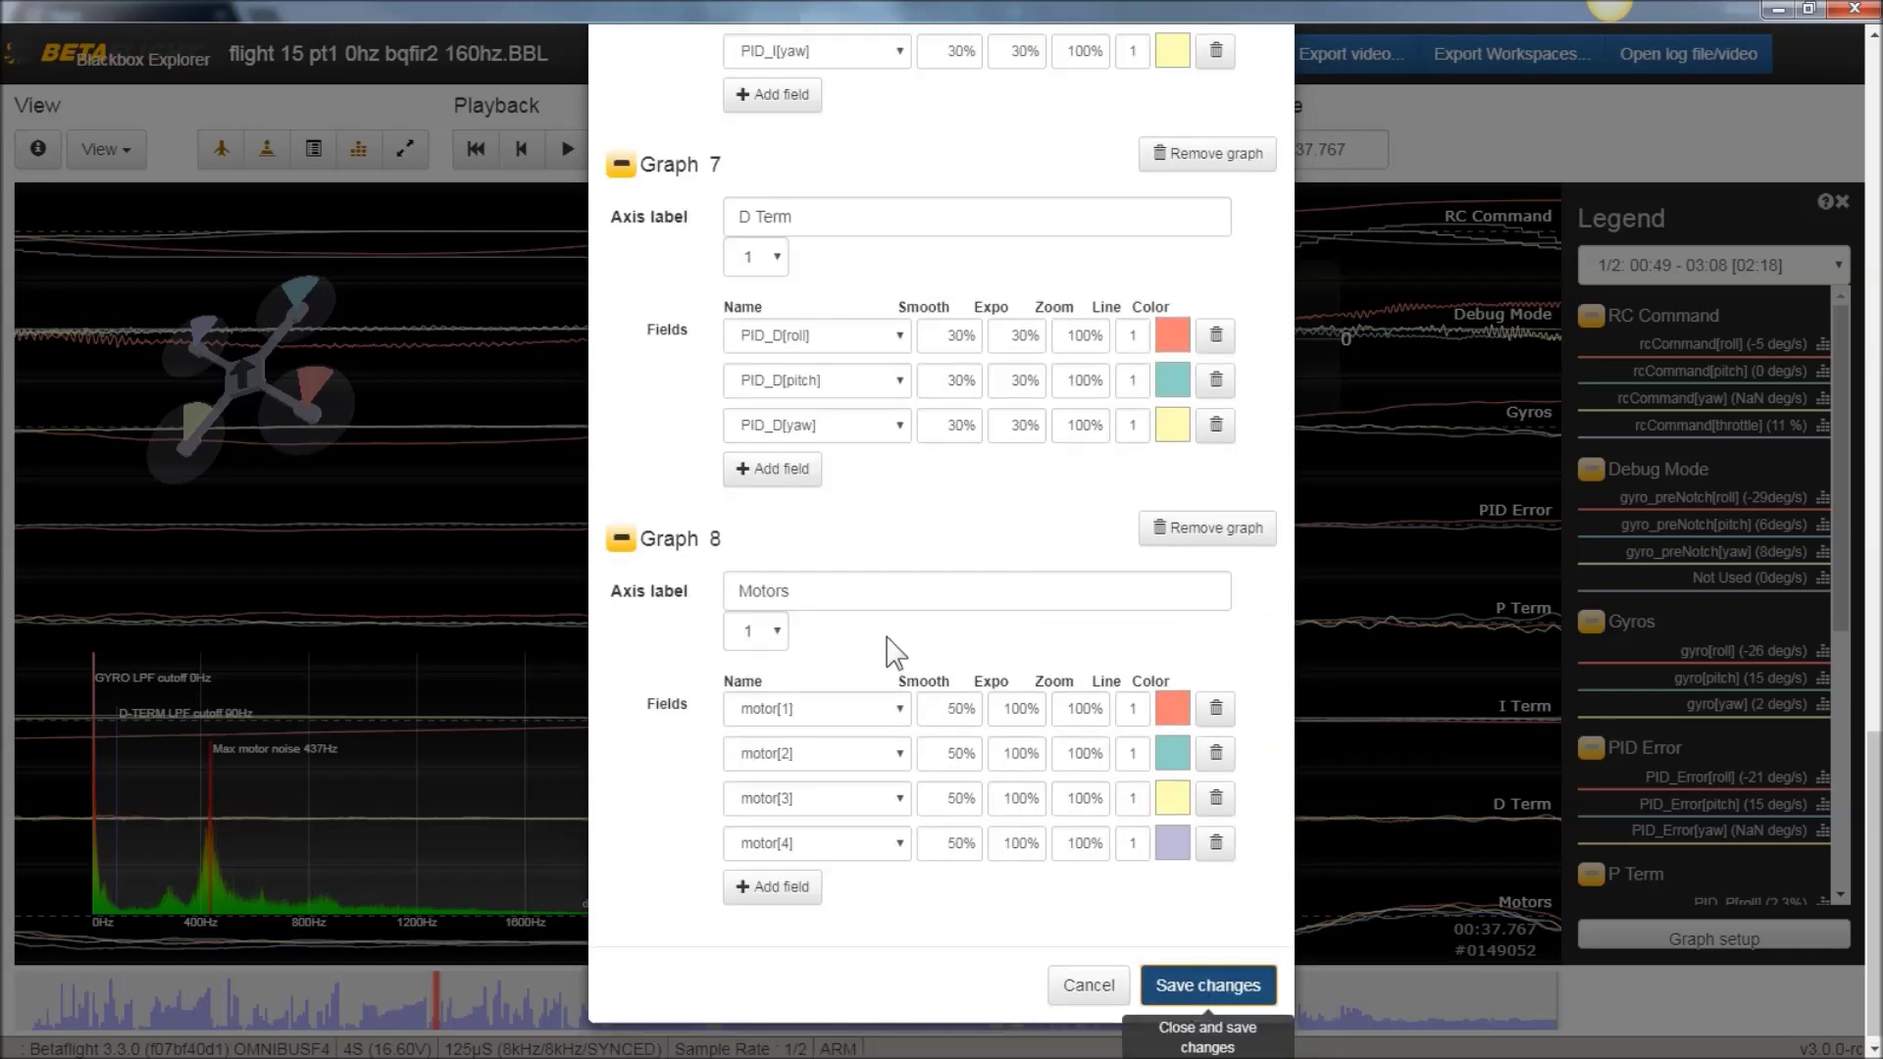